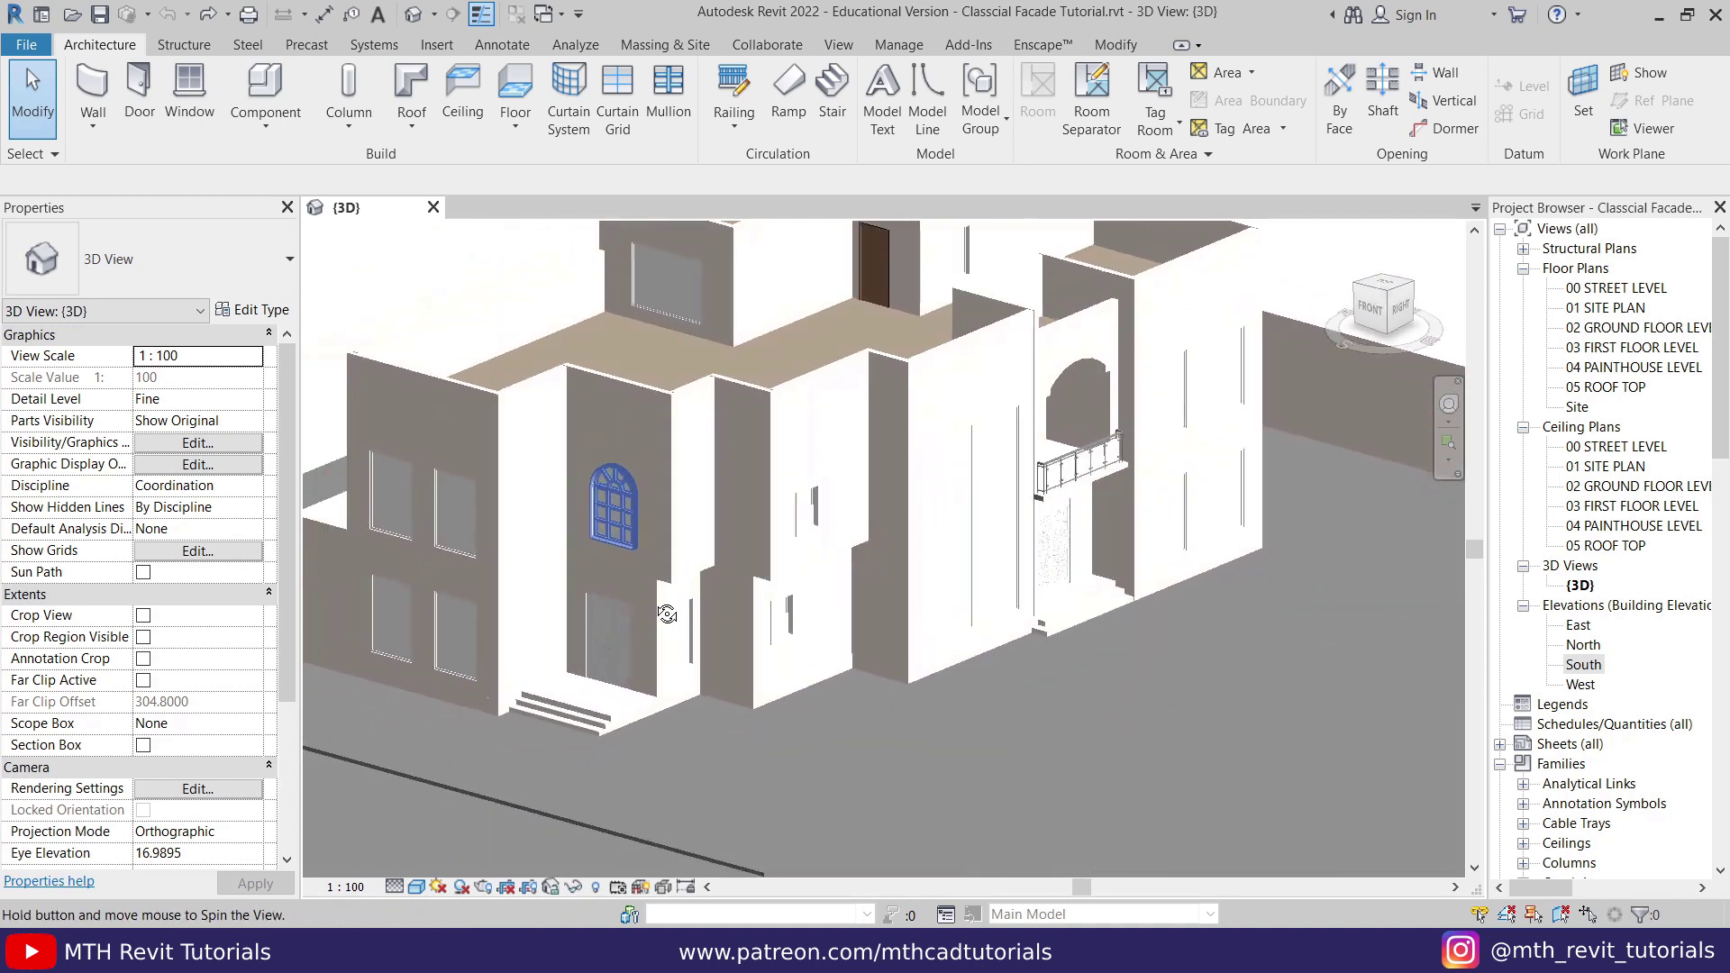
Step: Zoom and pan the 3D view to the entrance with its paired and upper windows
scroll(591, 407, up, 5)
scroll(663, 472, down, 3)
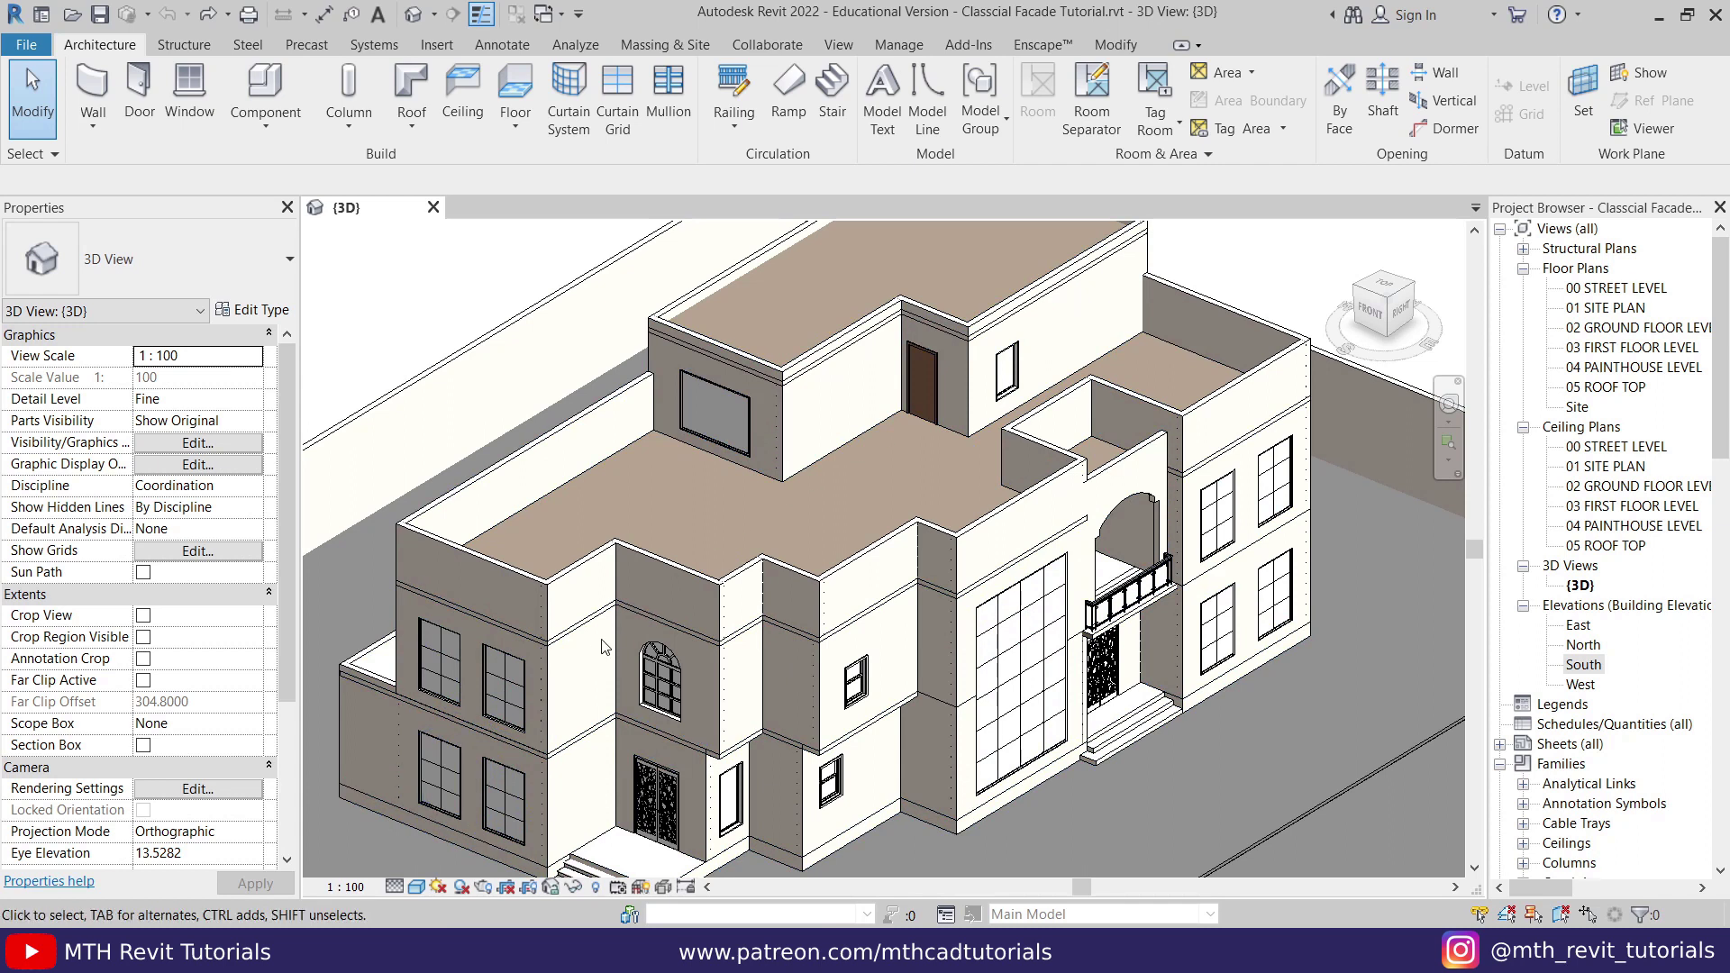
scroll(811, 631, up, 2)
scroll(829, 640, down, 1)
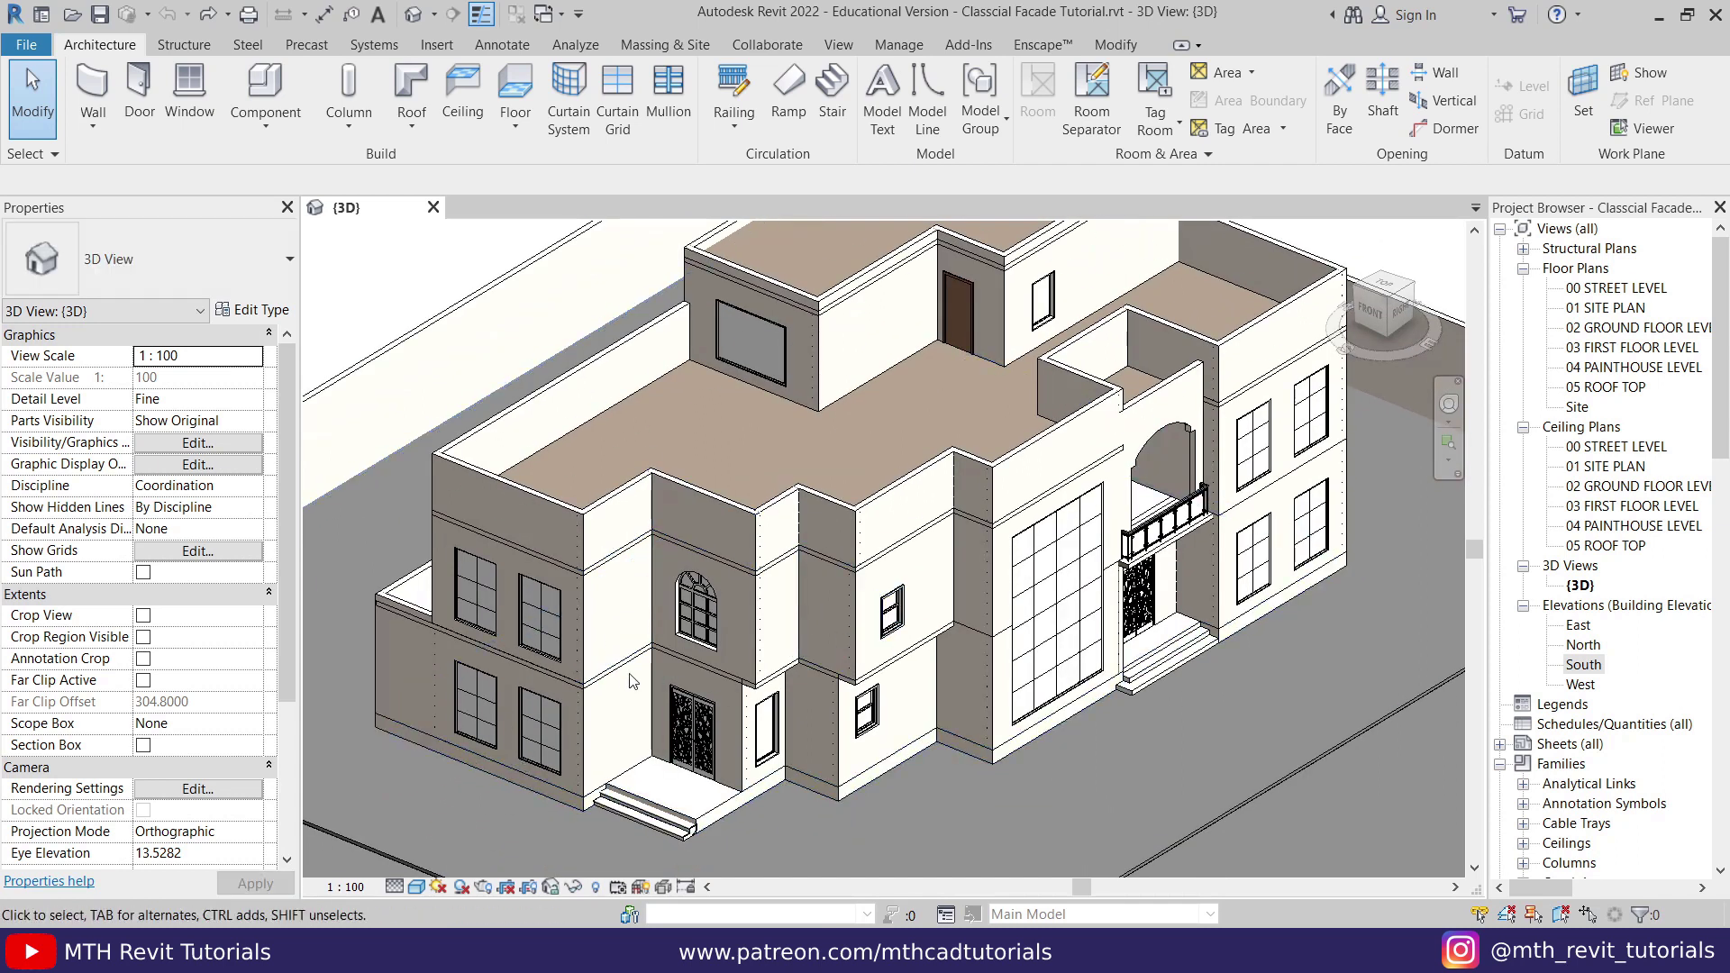
scroll(634, 730, up, 2)
scroll(634, 729, down, 2)
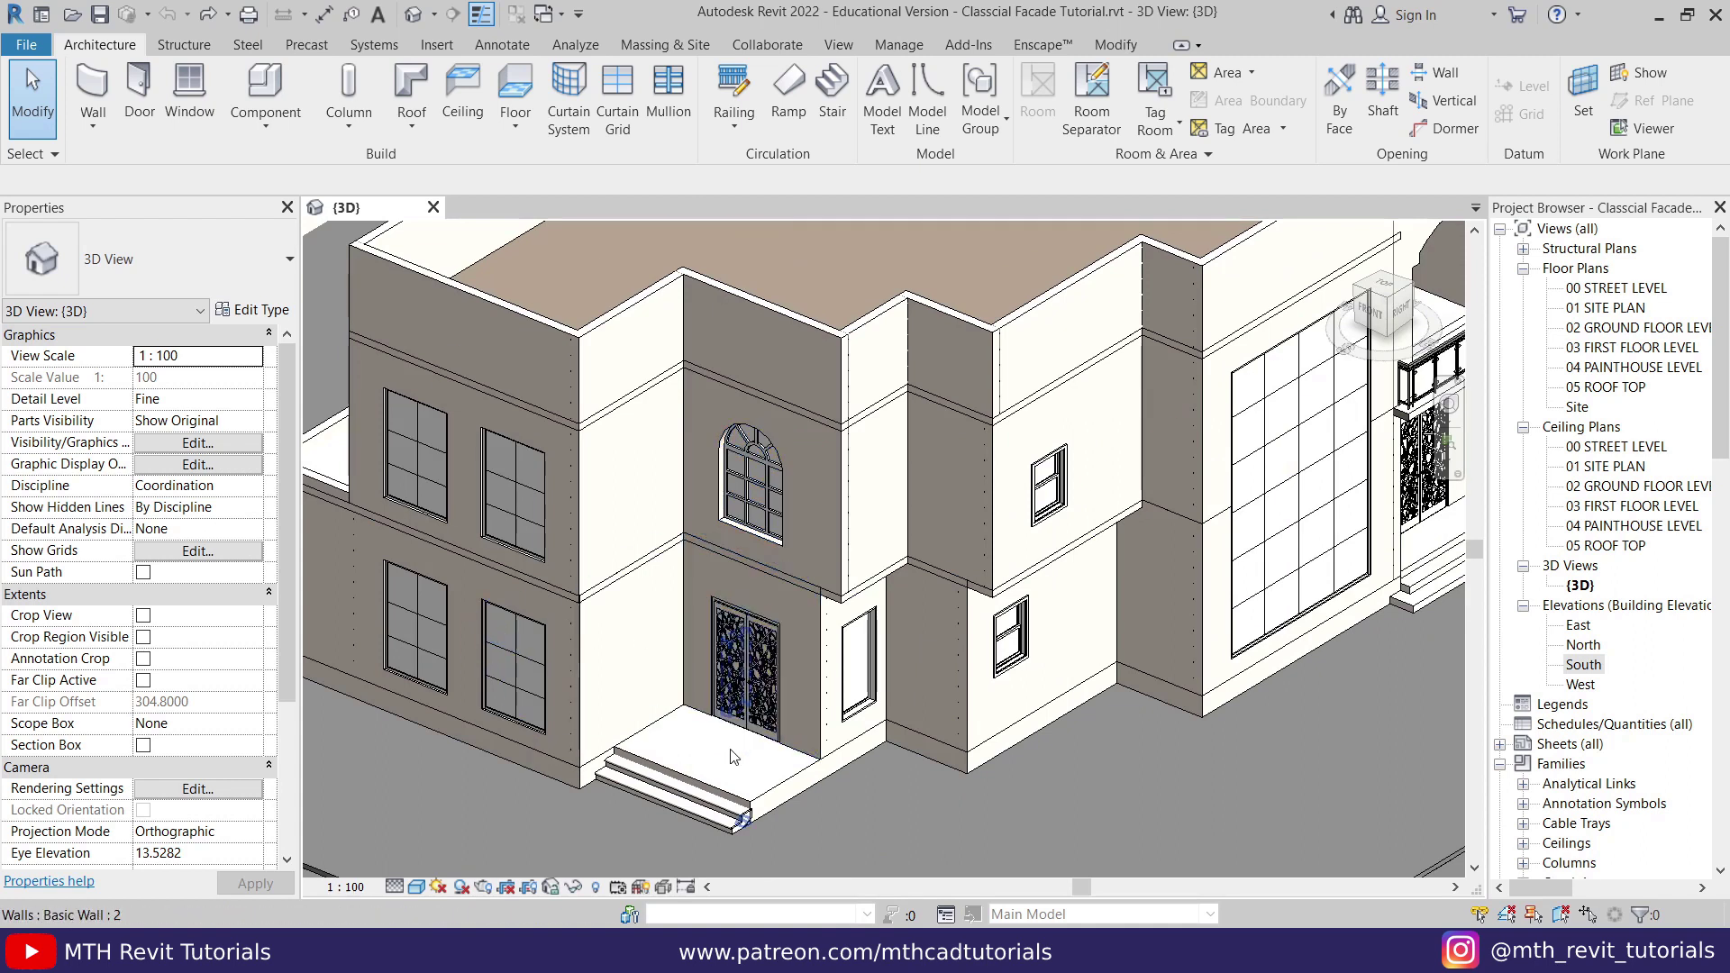
scroll(548, 746, up, 2)
middle_drag(708, 680, 829, 601)
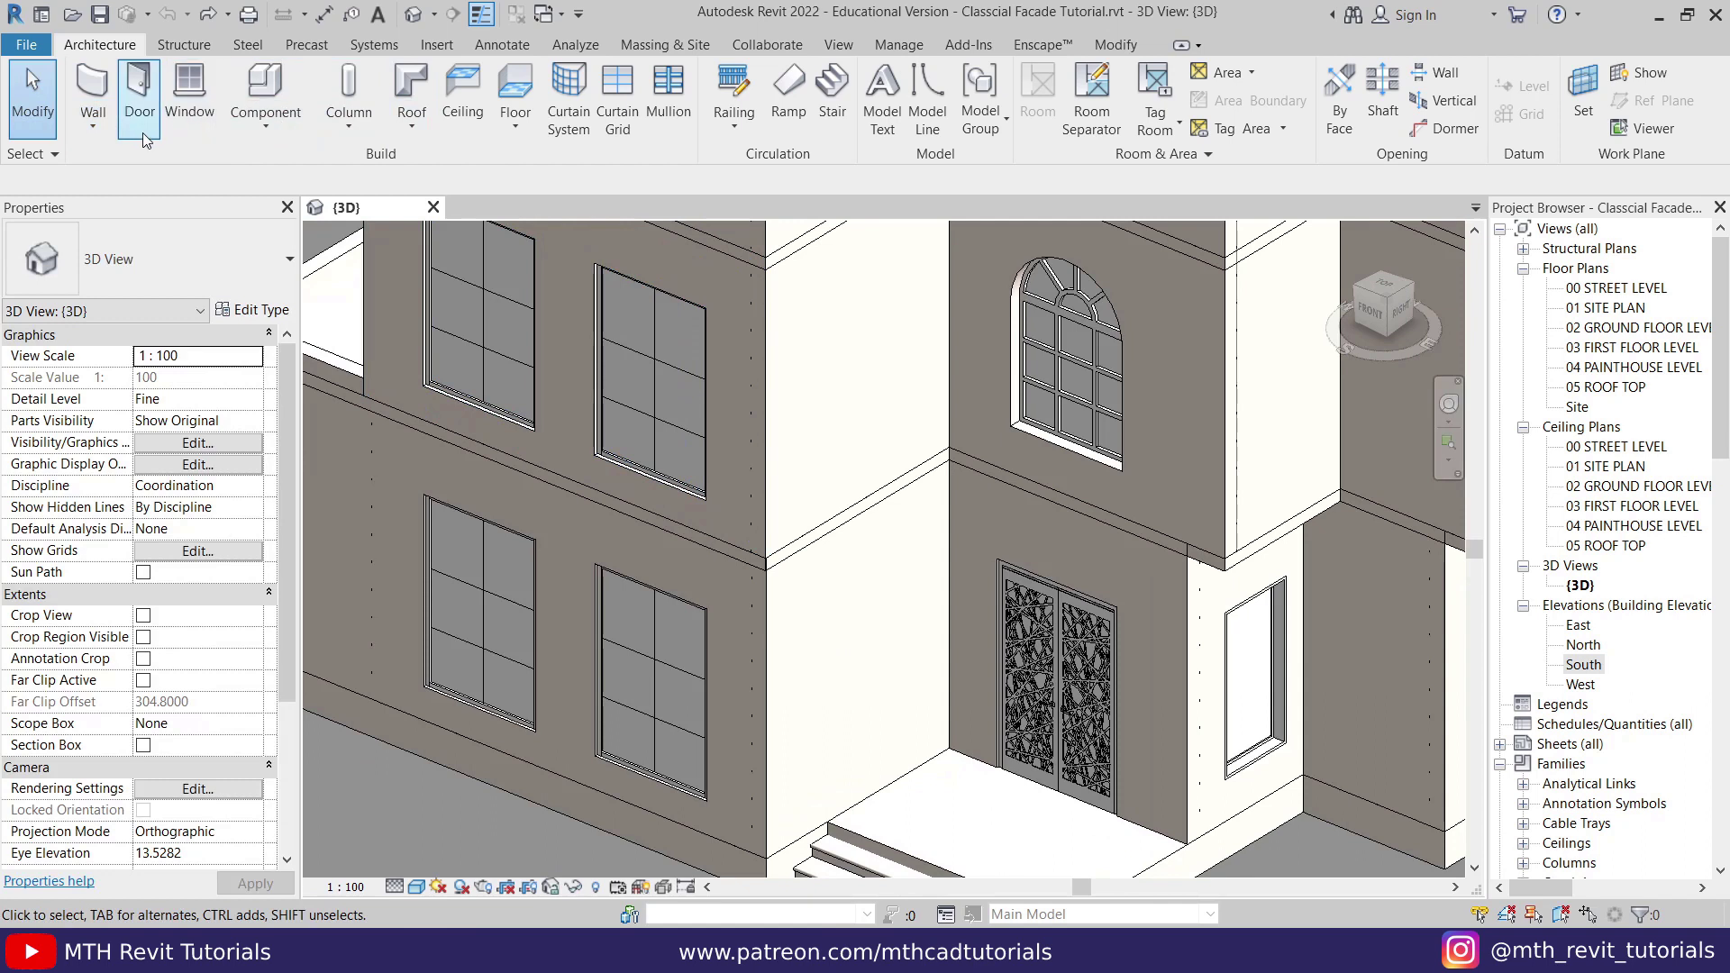
Step: Show the Wall dropdown's Wall: Reveal option and refine the zoom on the facade
click(106, 137)
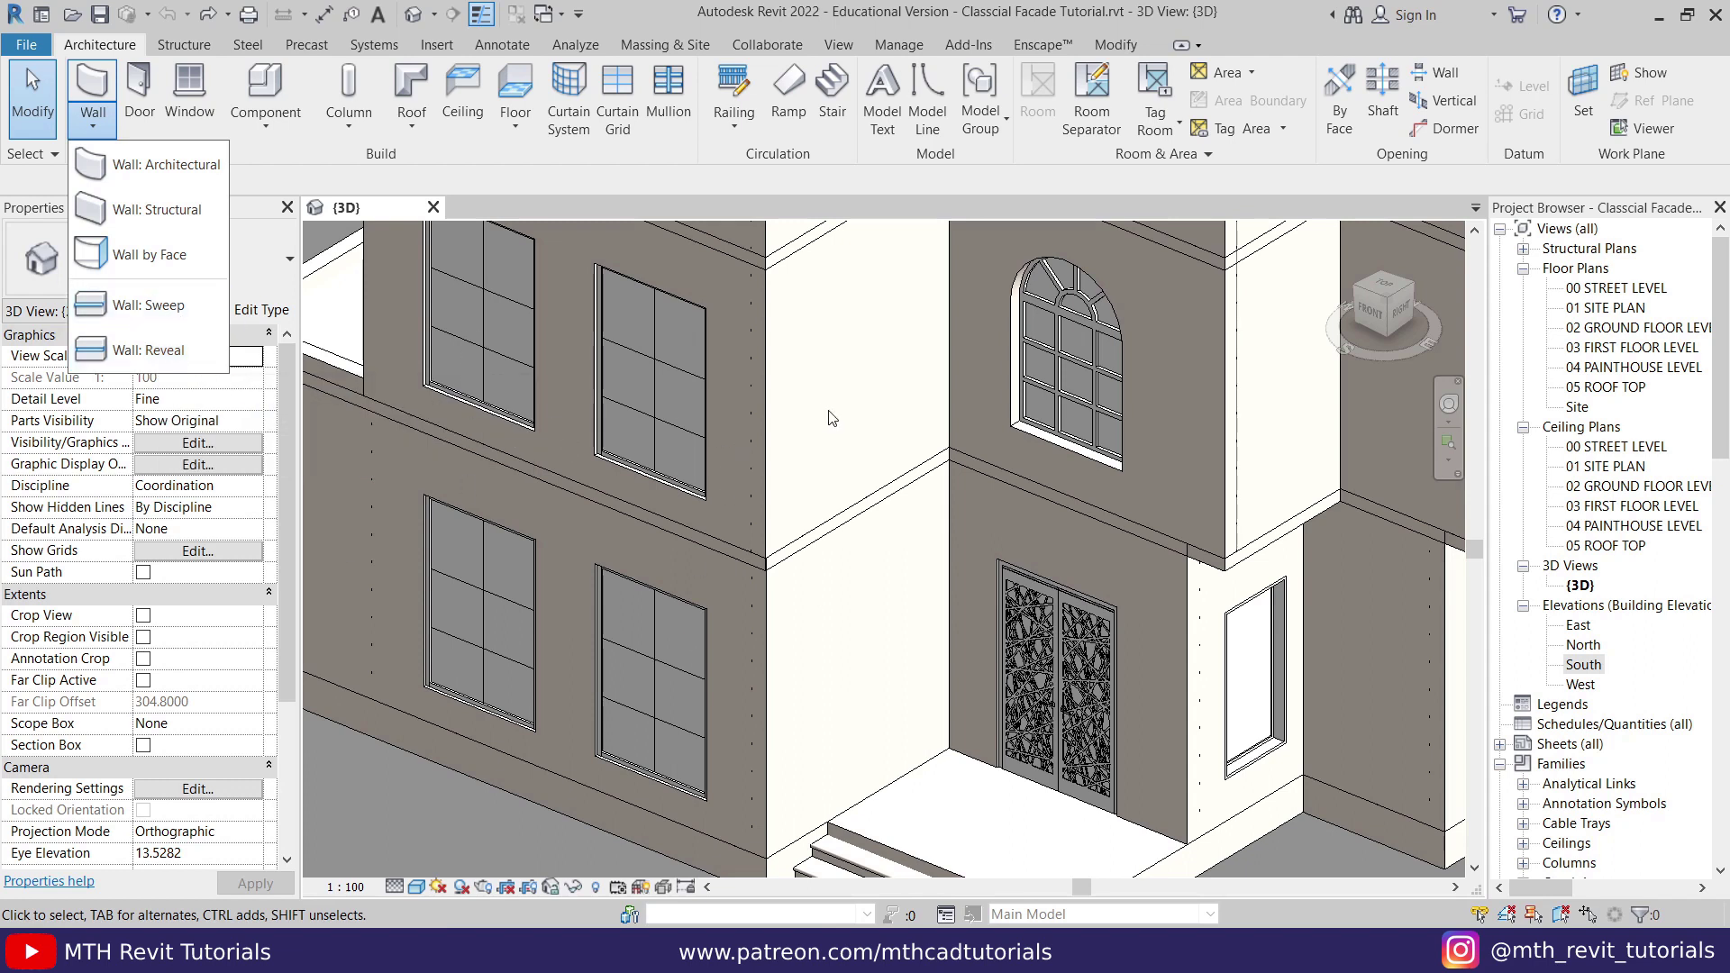
scroll(796, 549, down, 2)
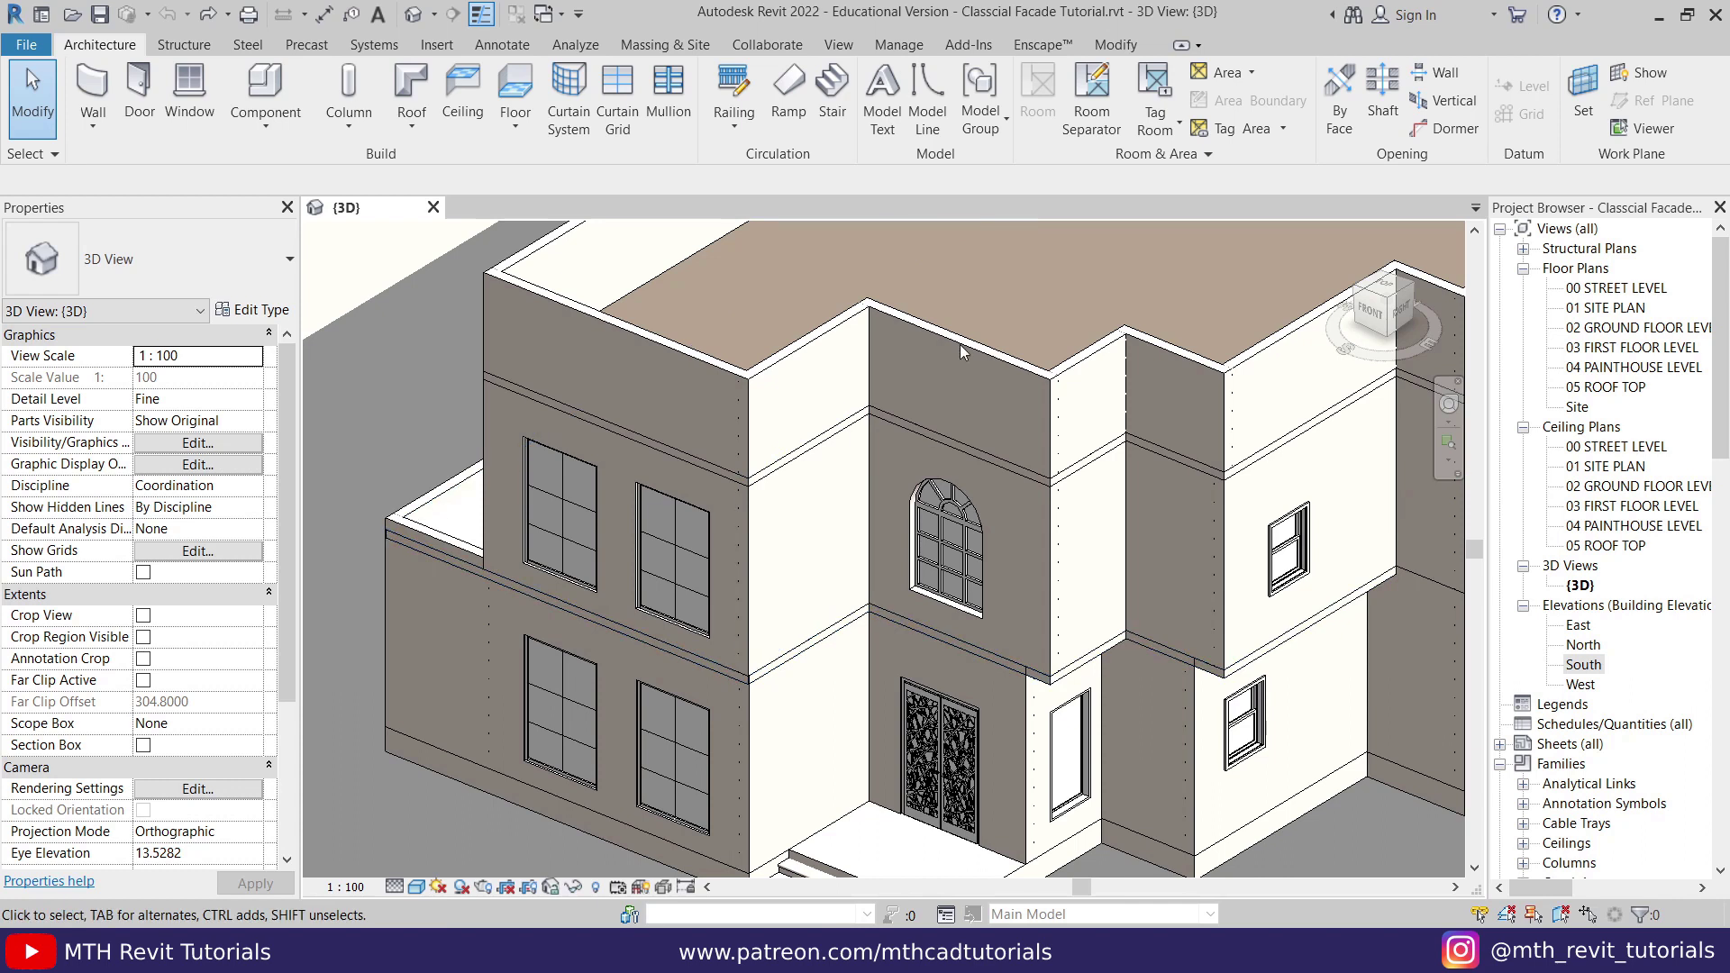
scroll(818, 553, down, 4)
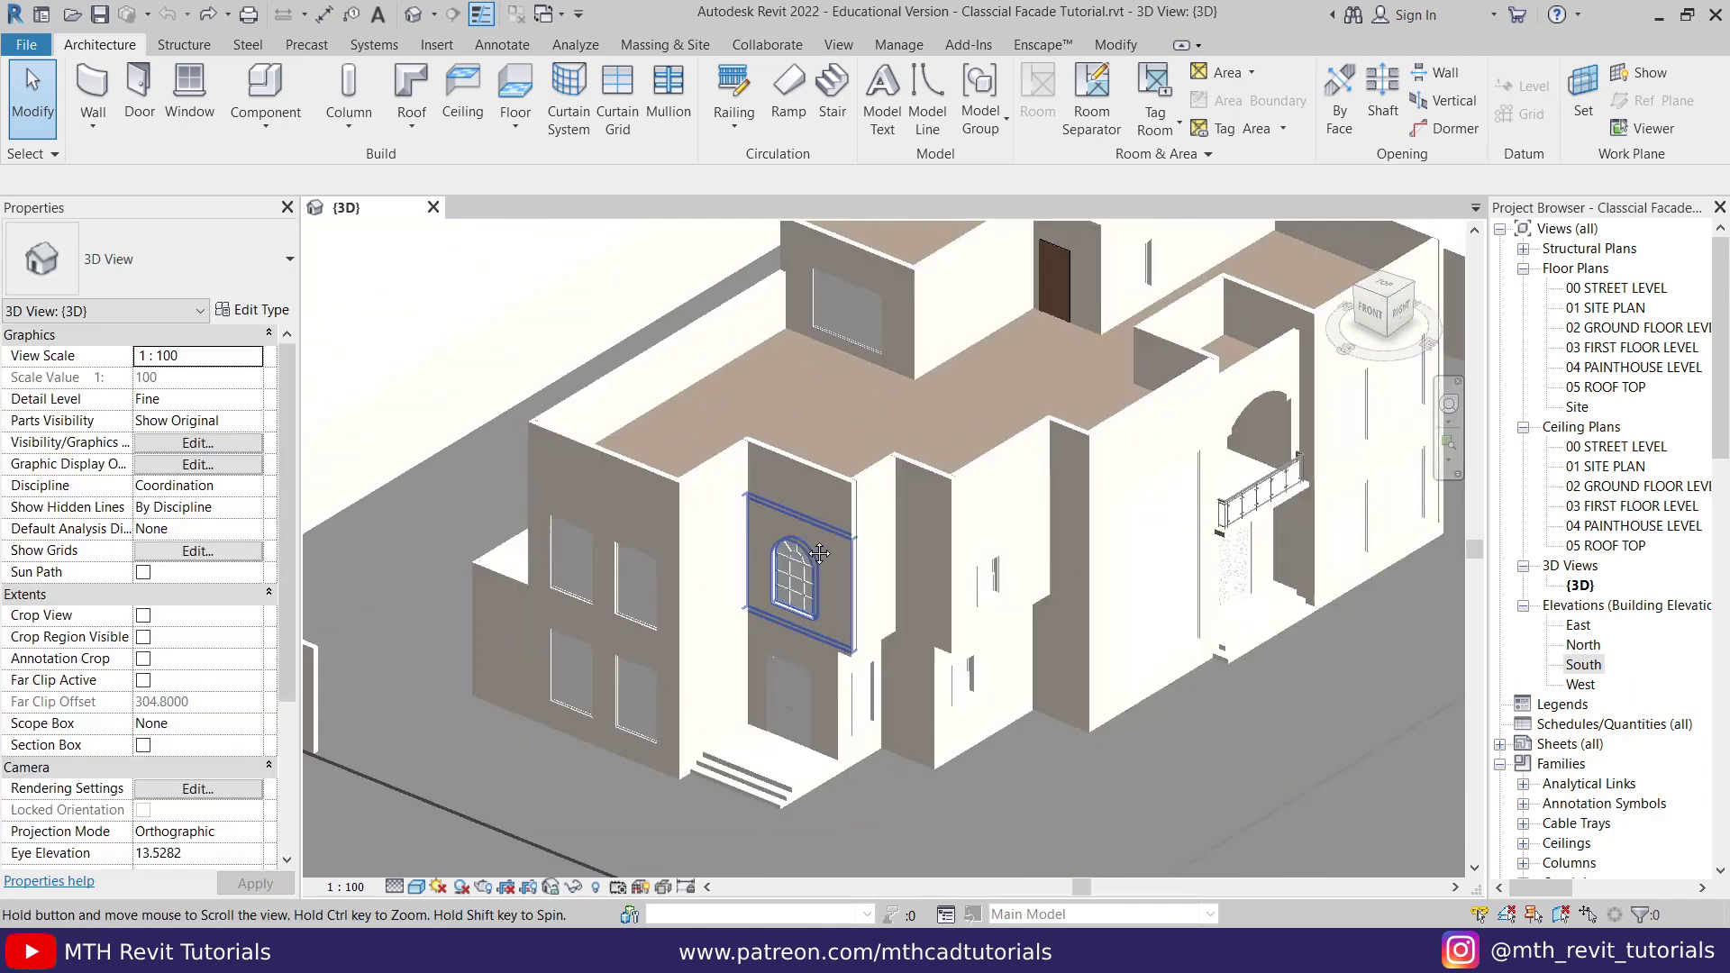
scroll(818, 553, up, 3)
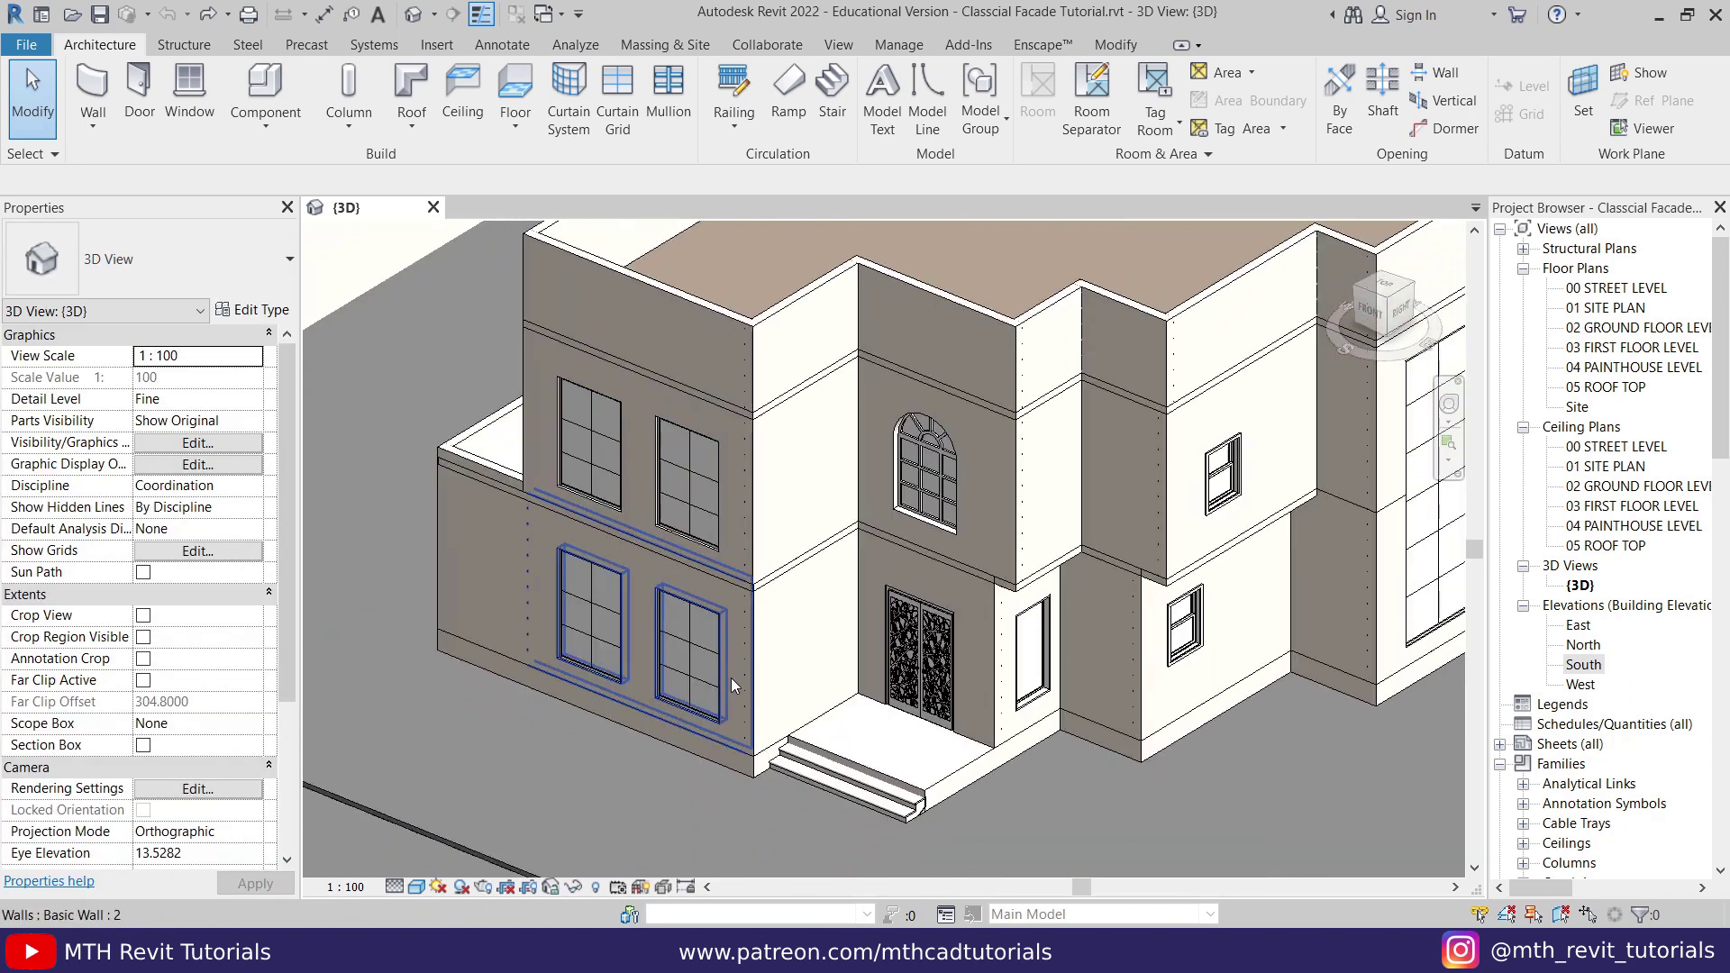
scroll(732, 686, up, 2)
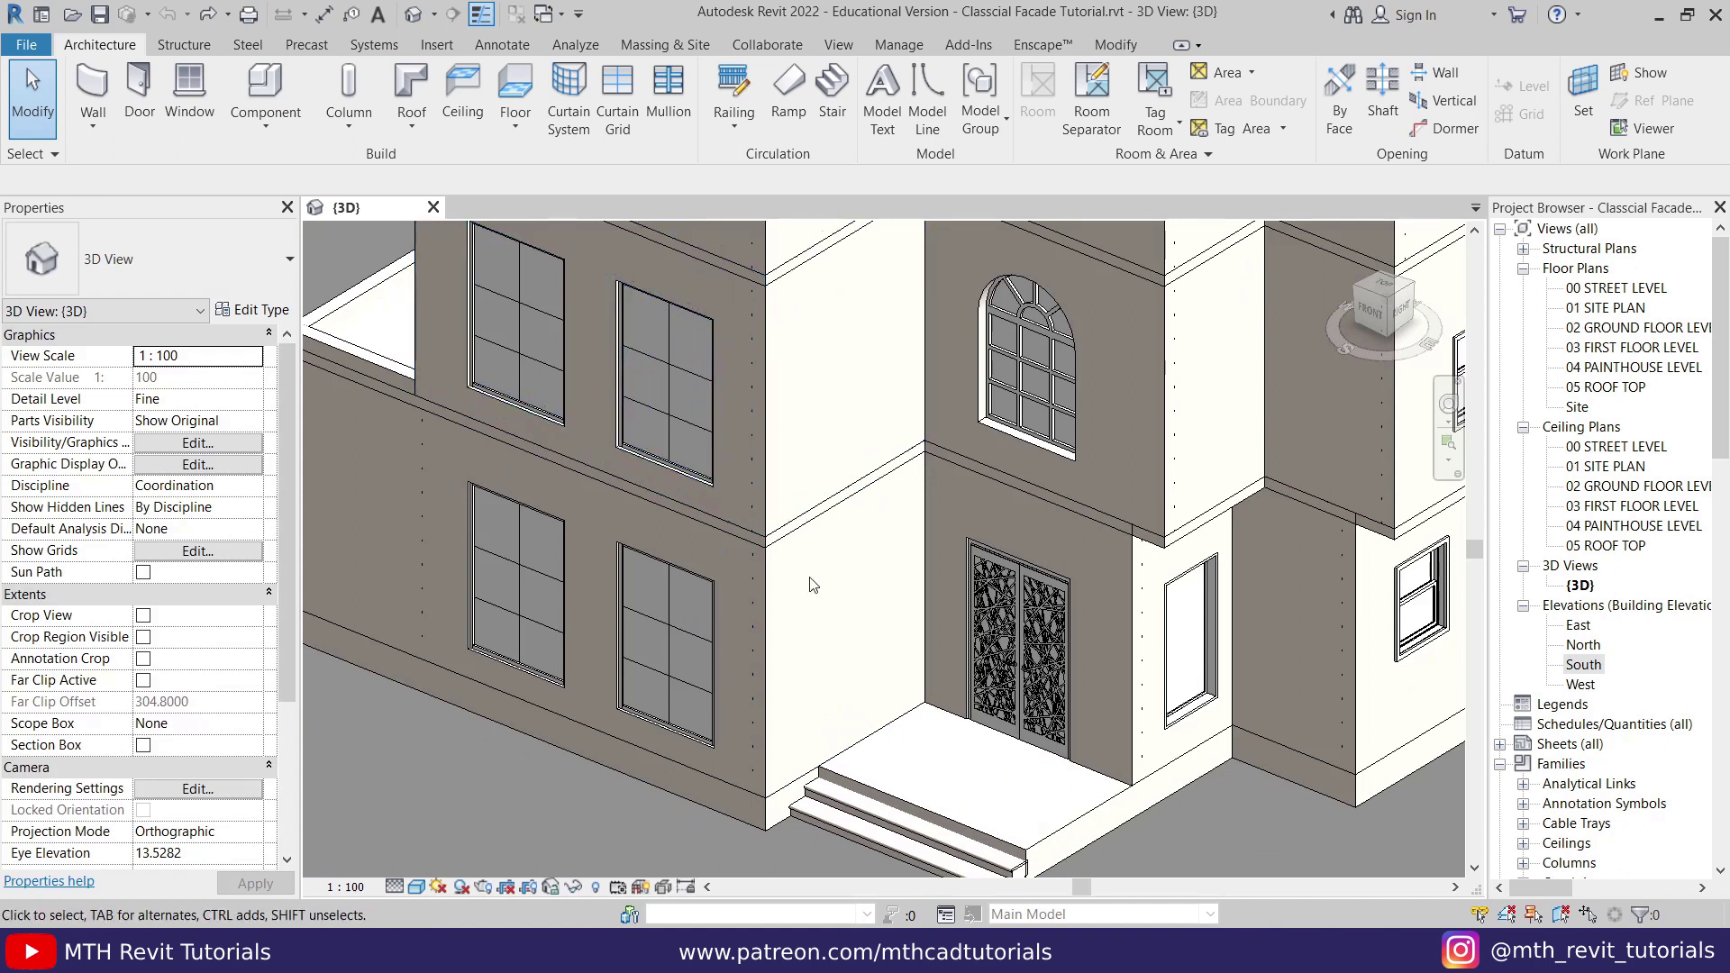
Step: Create a new family from the English folder's Metric Profile.rft template
click(26, 45)
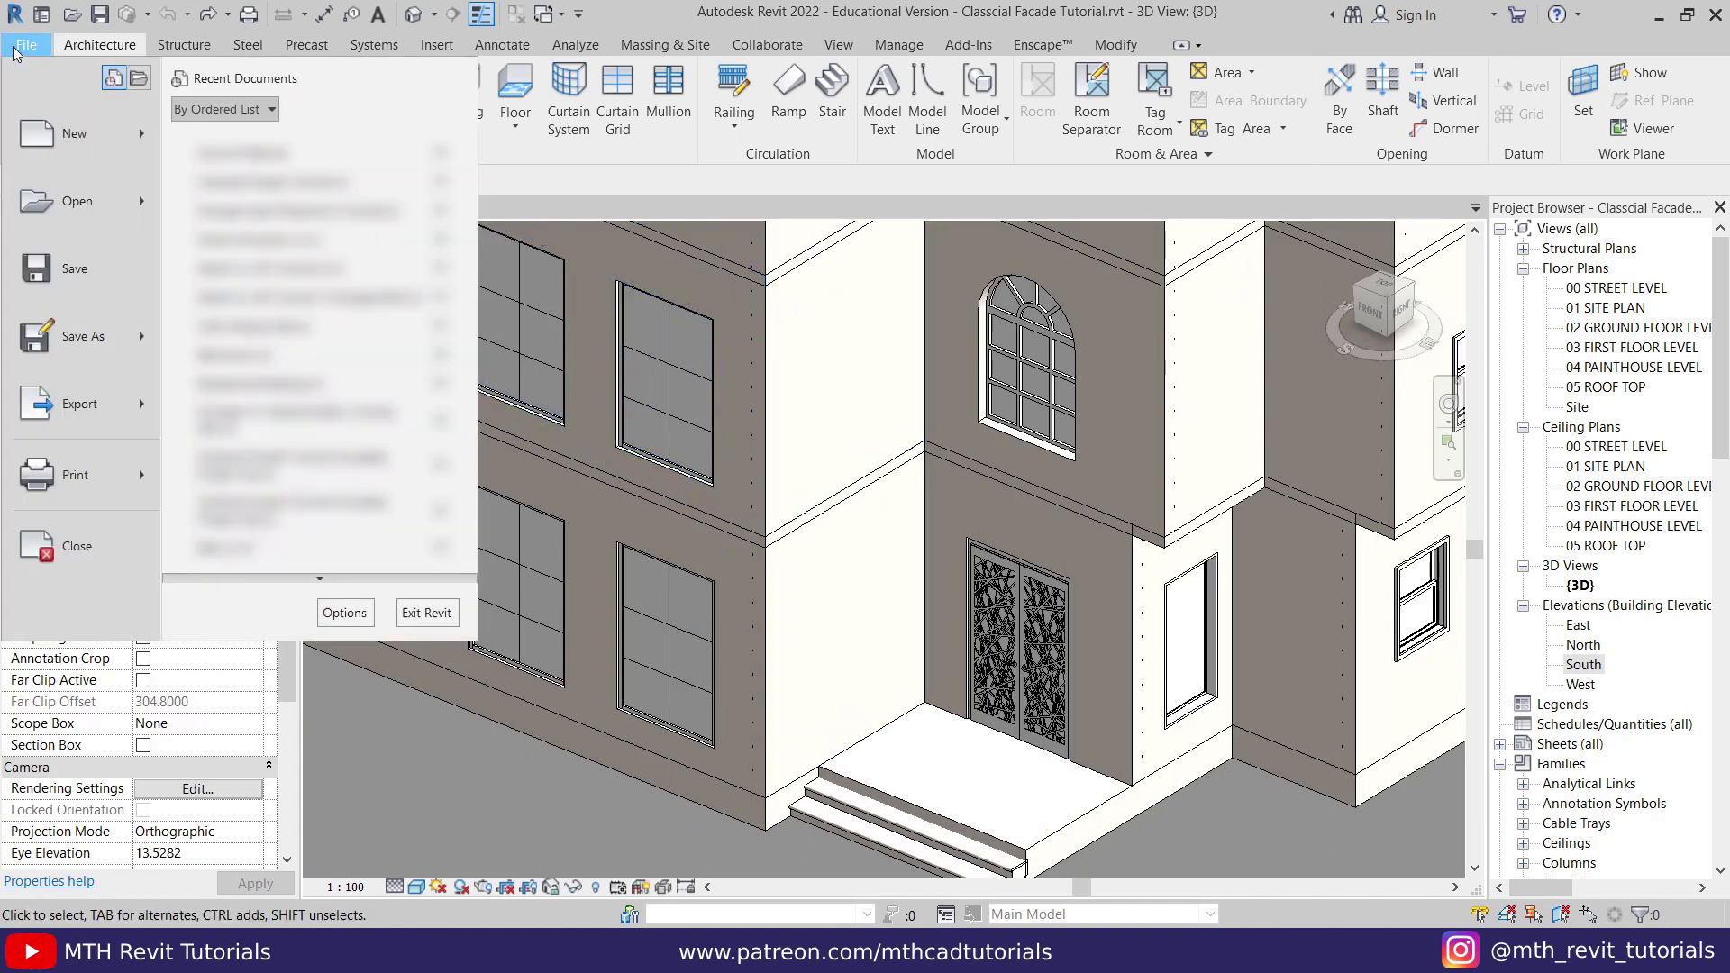
mouse_move(142, 155)
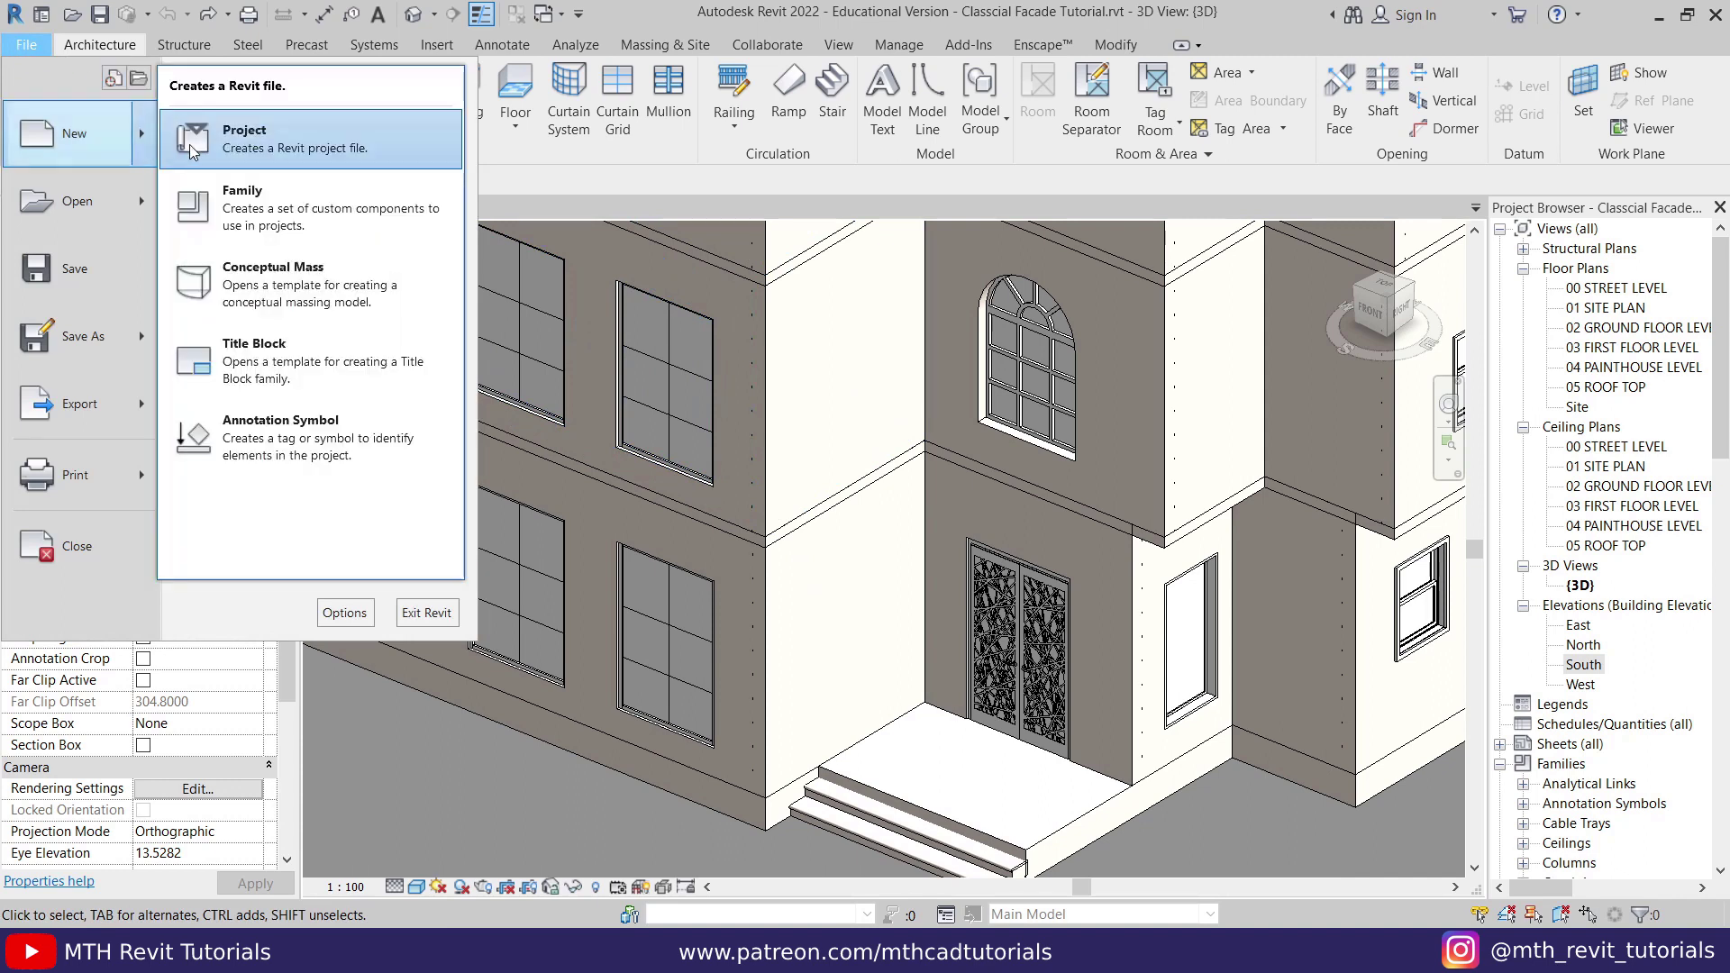
click(276, 200)
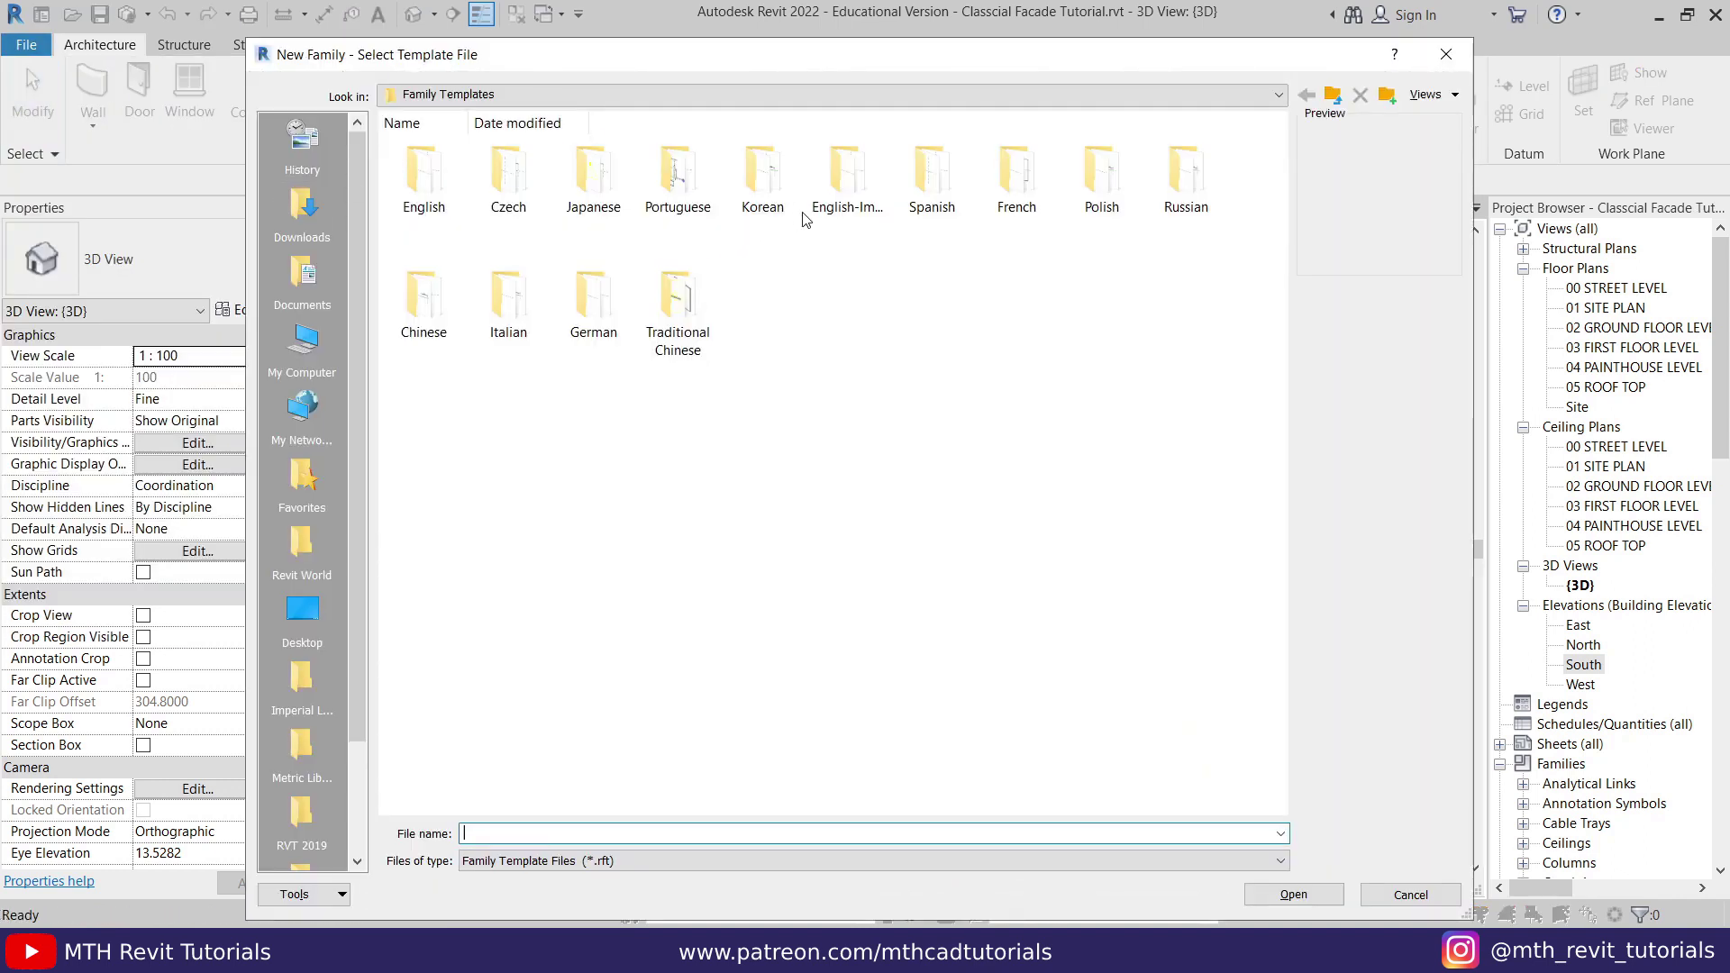
double_click(847, 194)
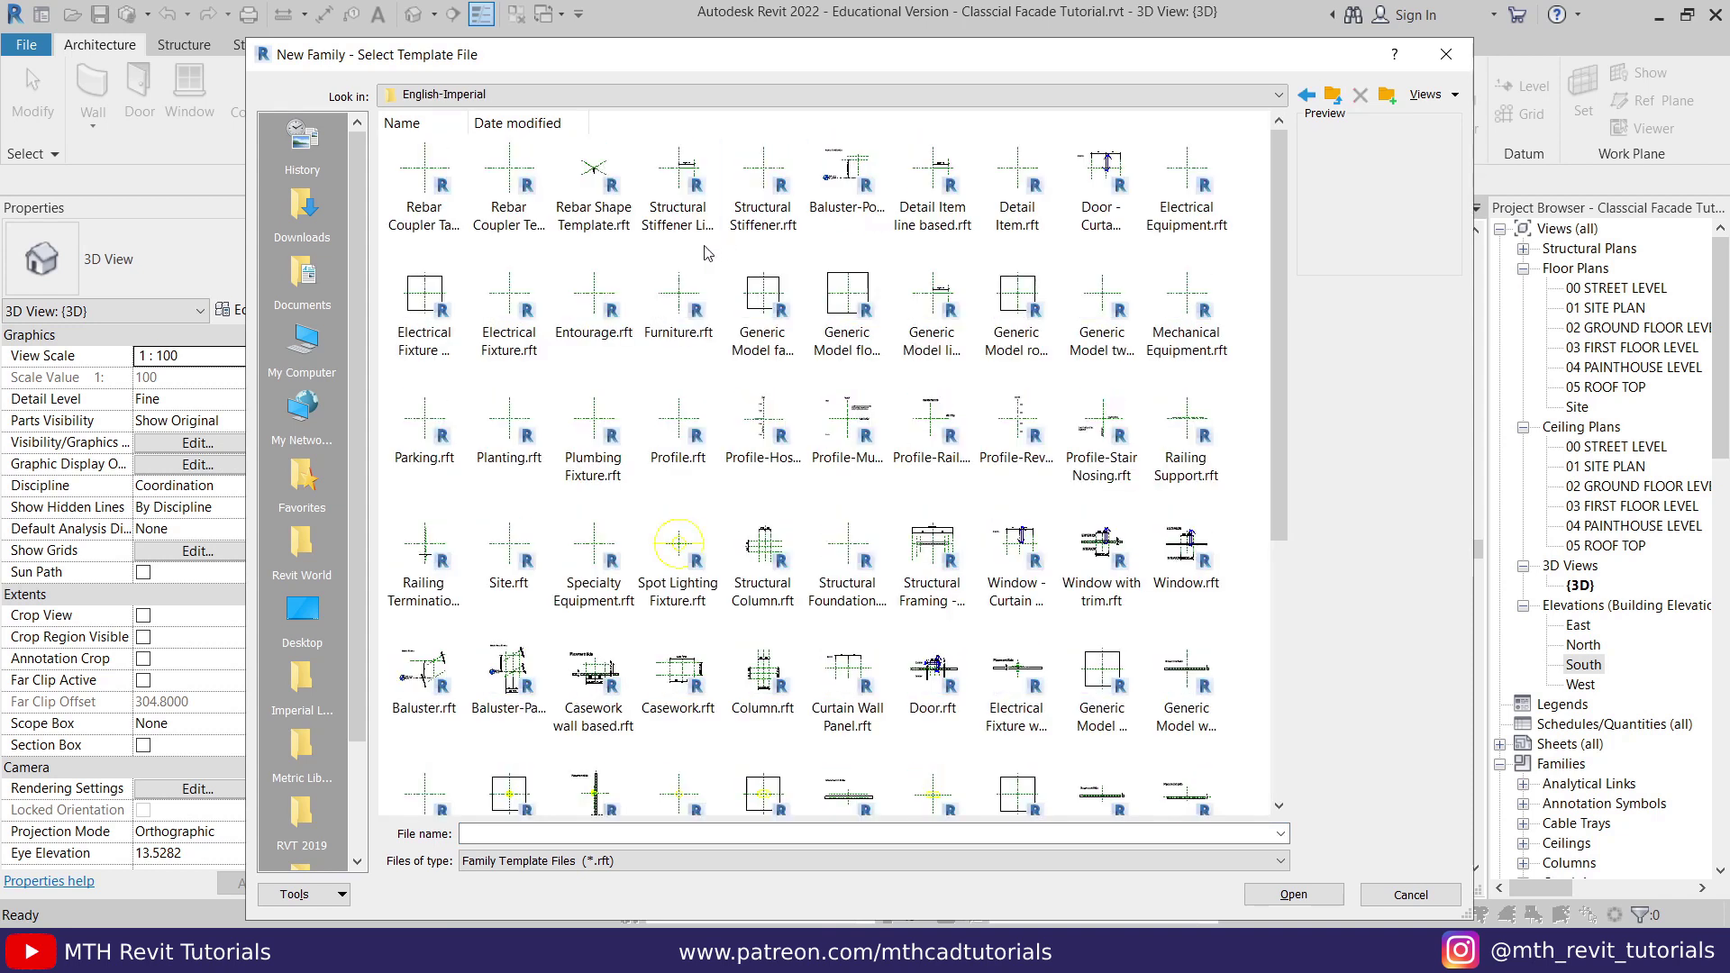
click(1334, 96)
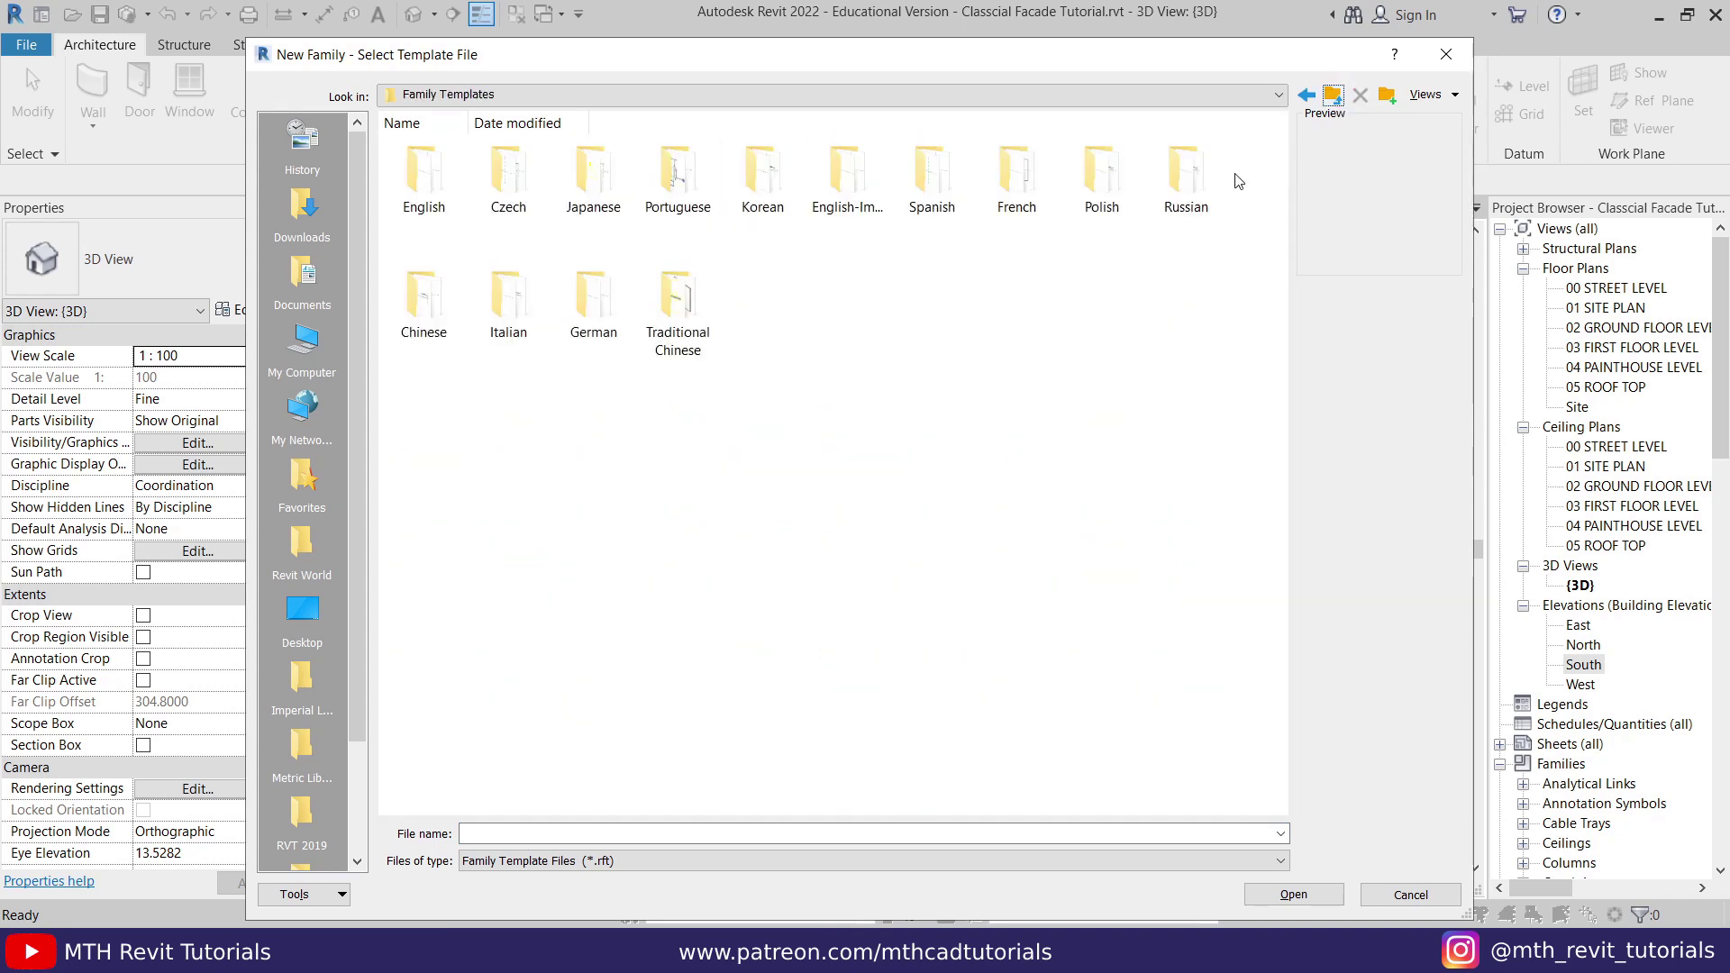
double_click(426, 203)
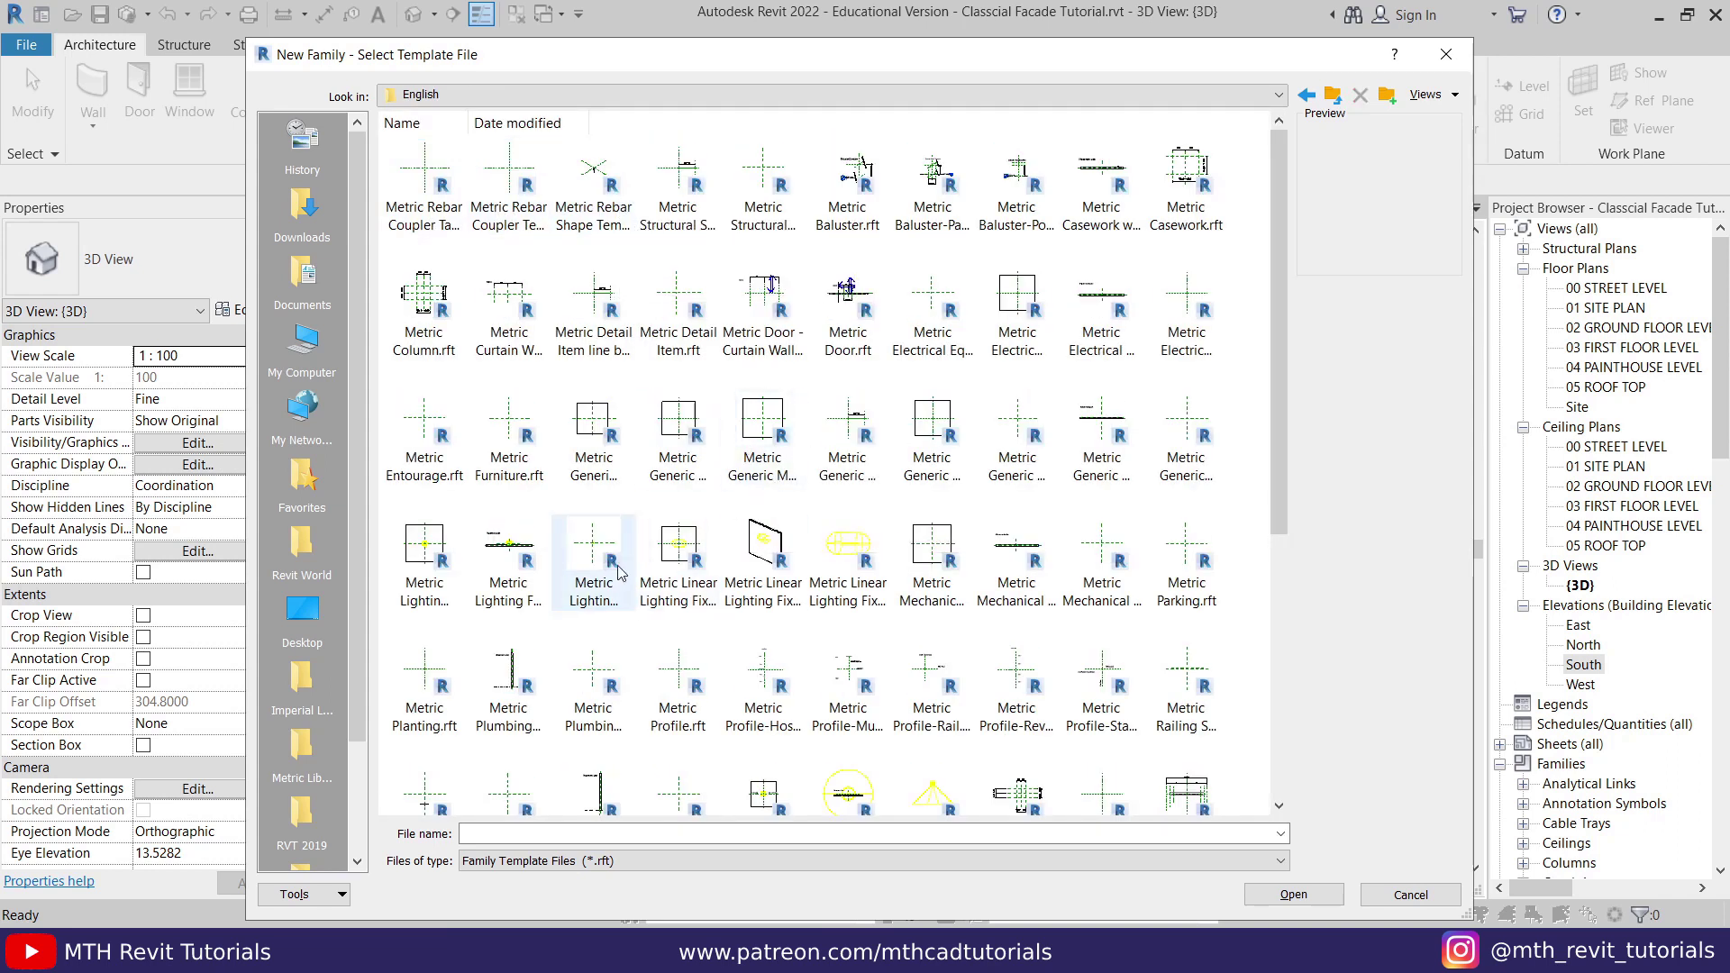
click(671, 725)
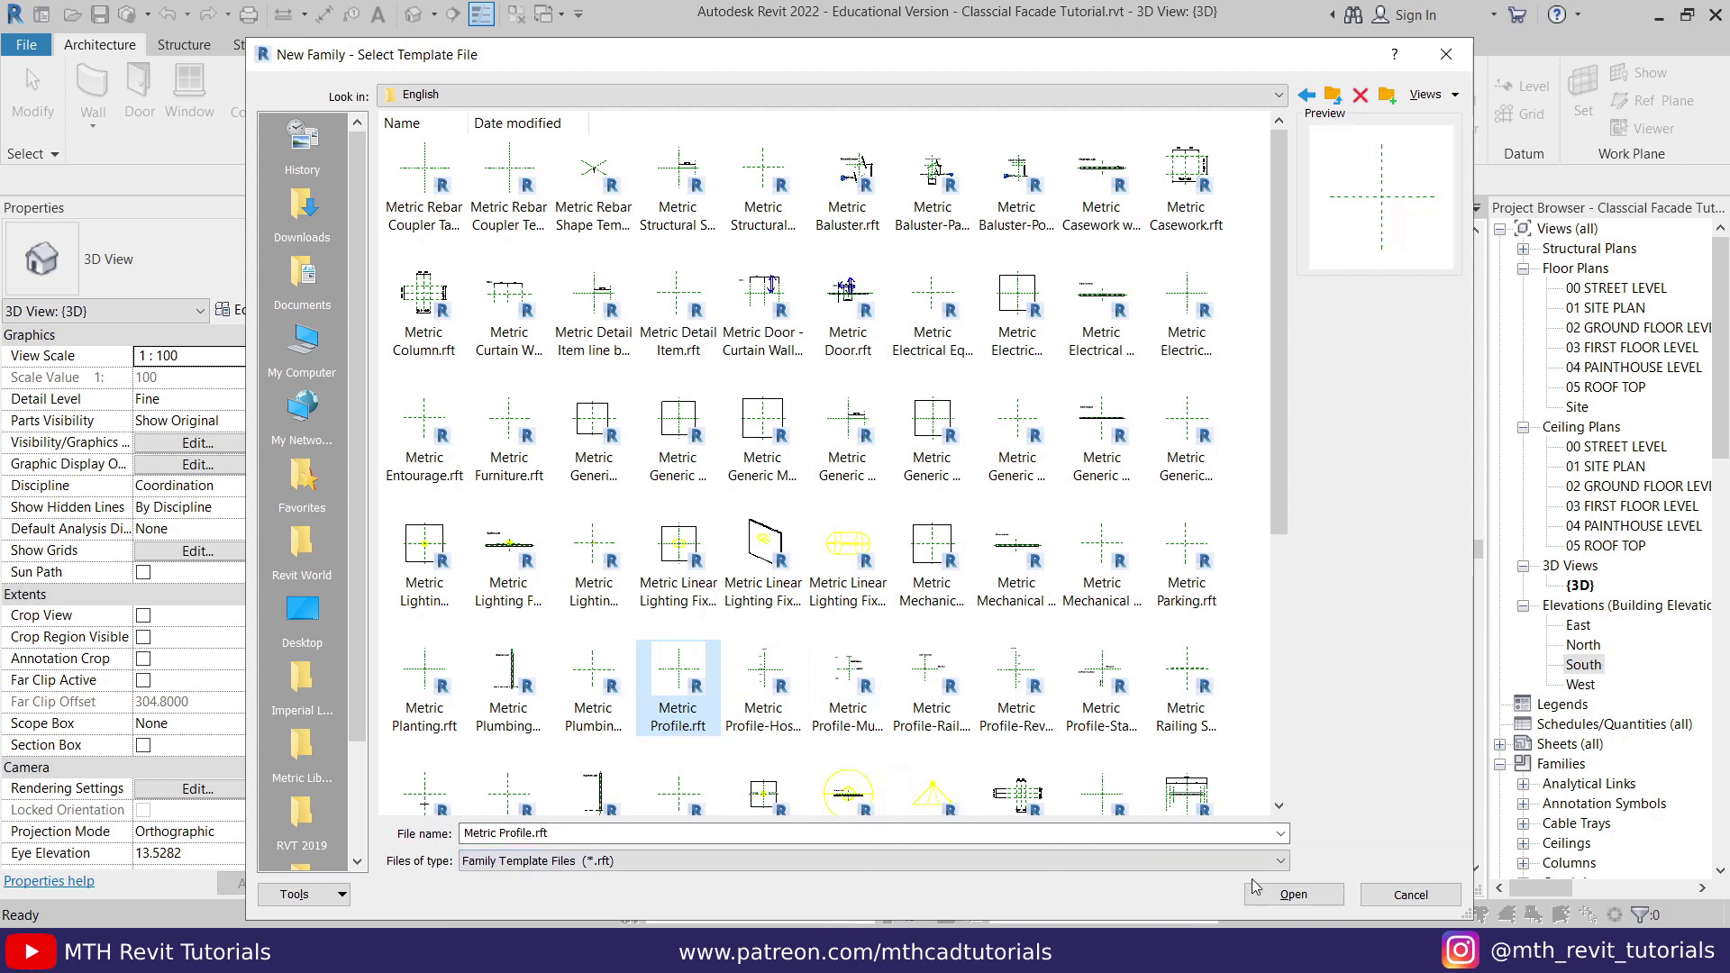
click(1280, 894)
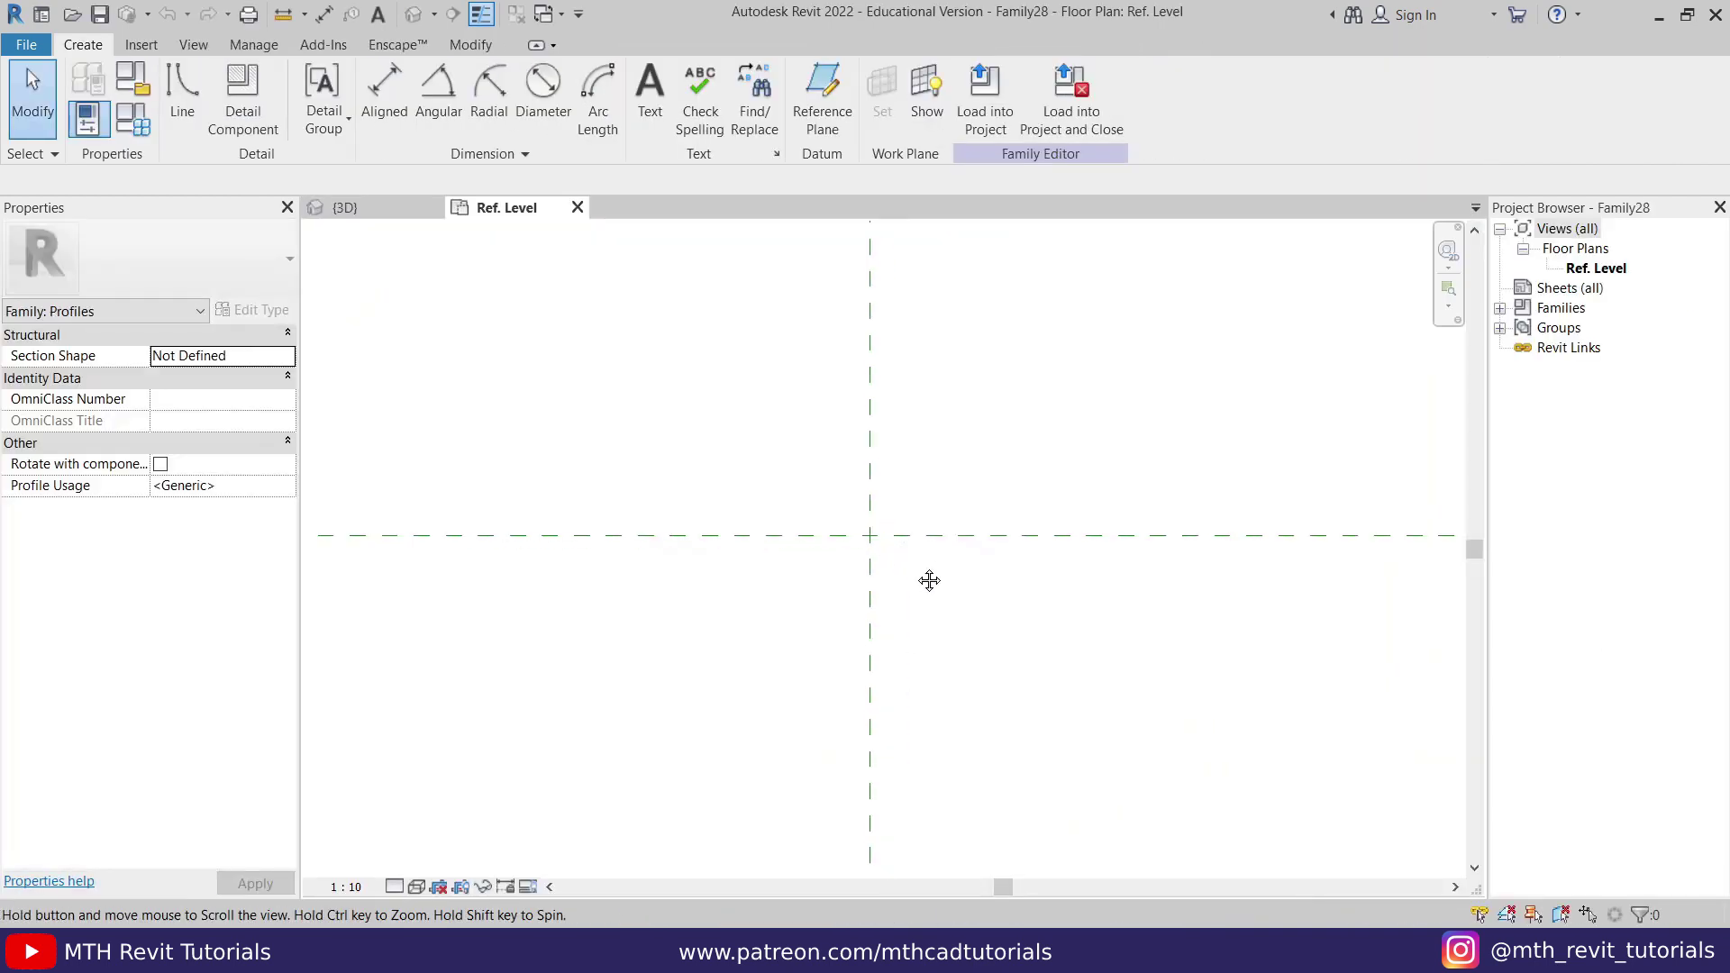
Step: Draw a rectangle of profile lines starting at the reference-plane intersection
middle_drag(928, 580, 854, 636)
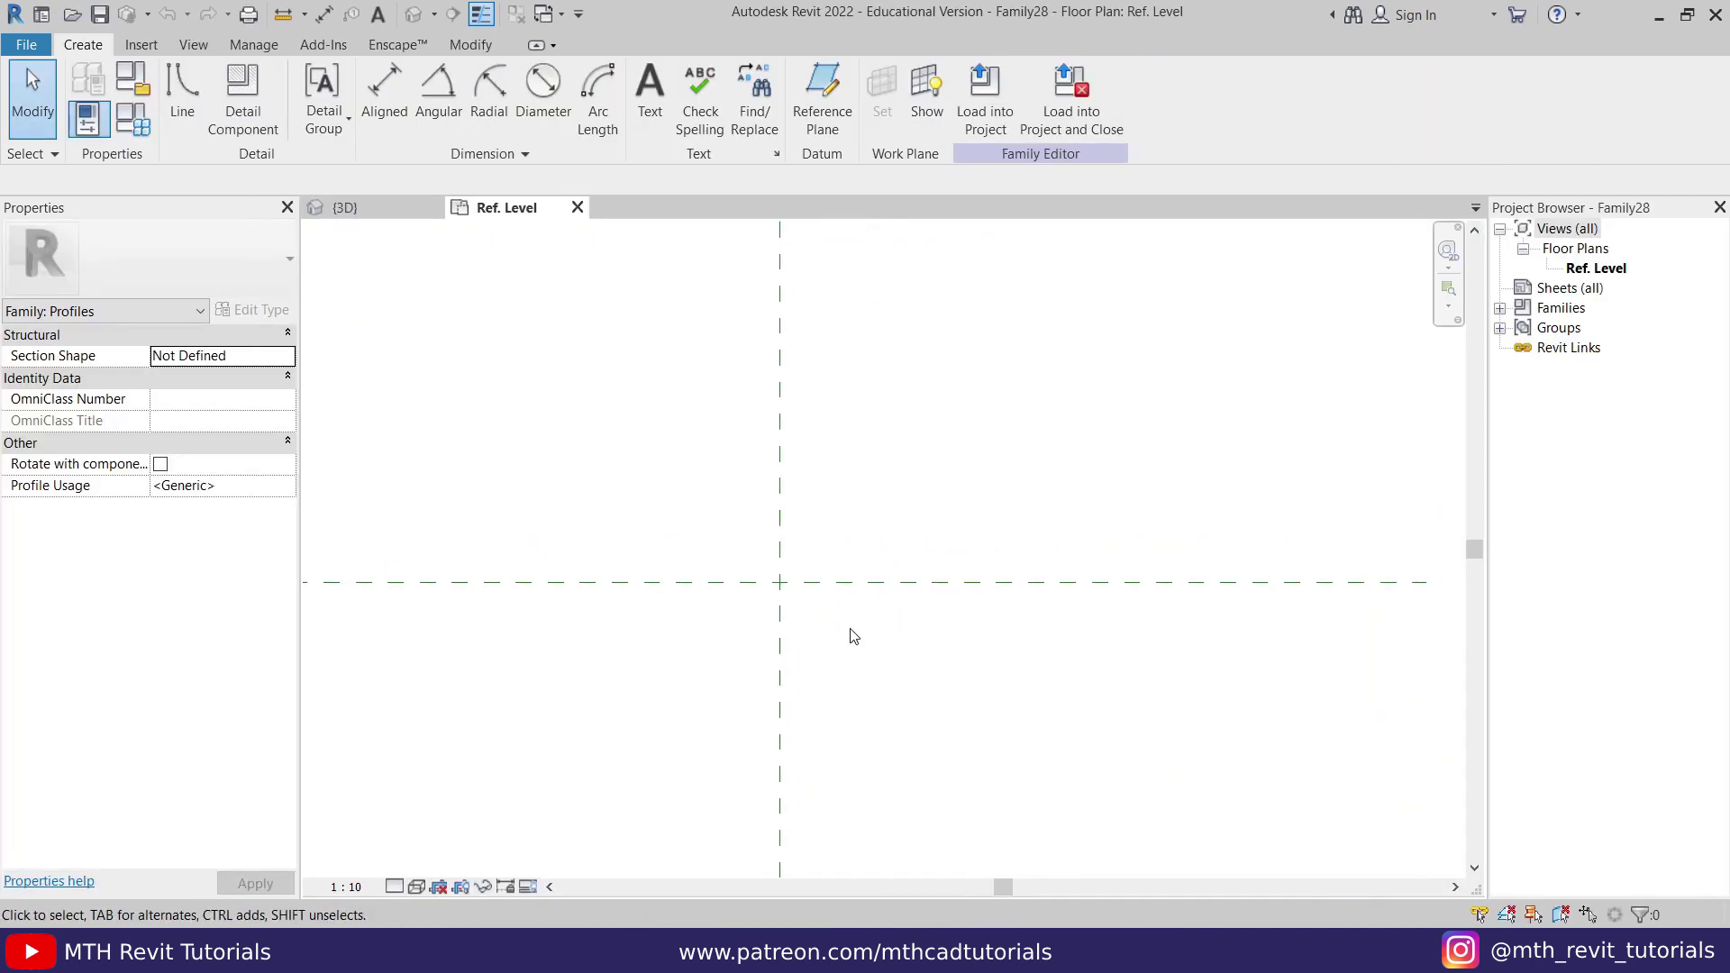
click(184, 116)
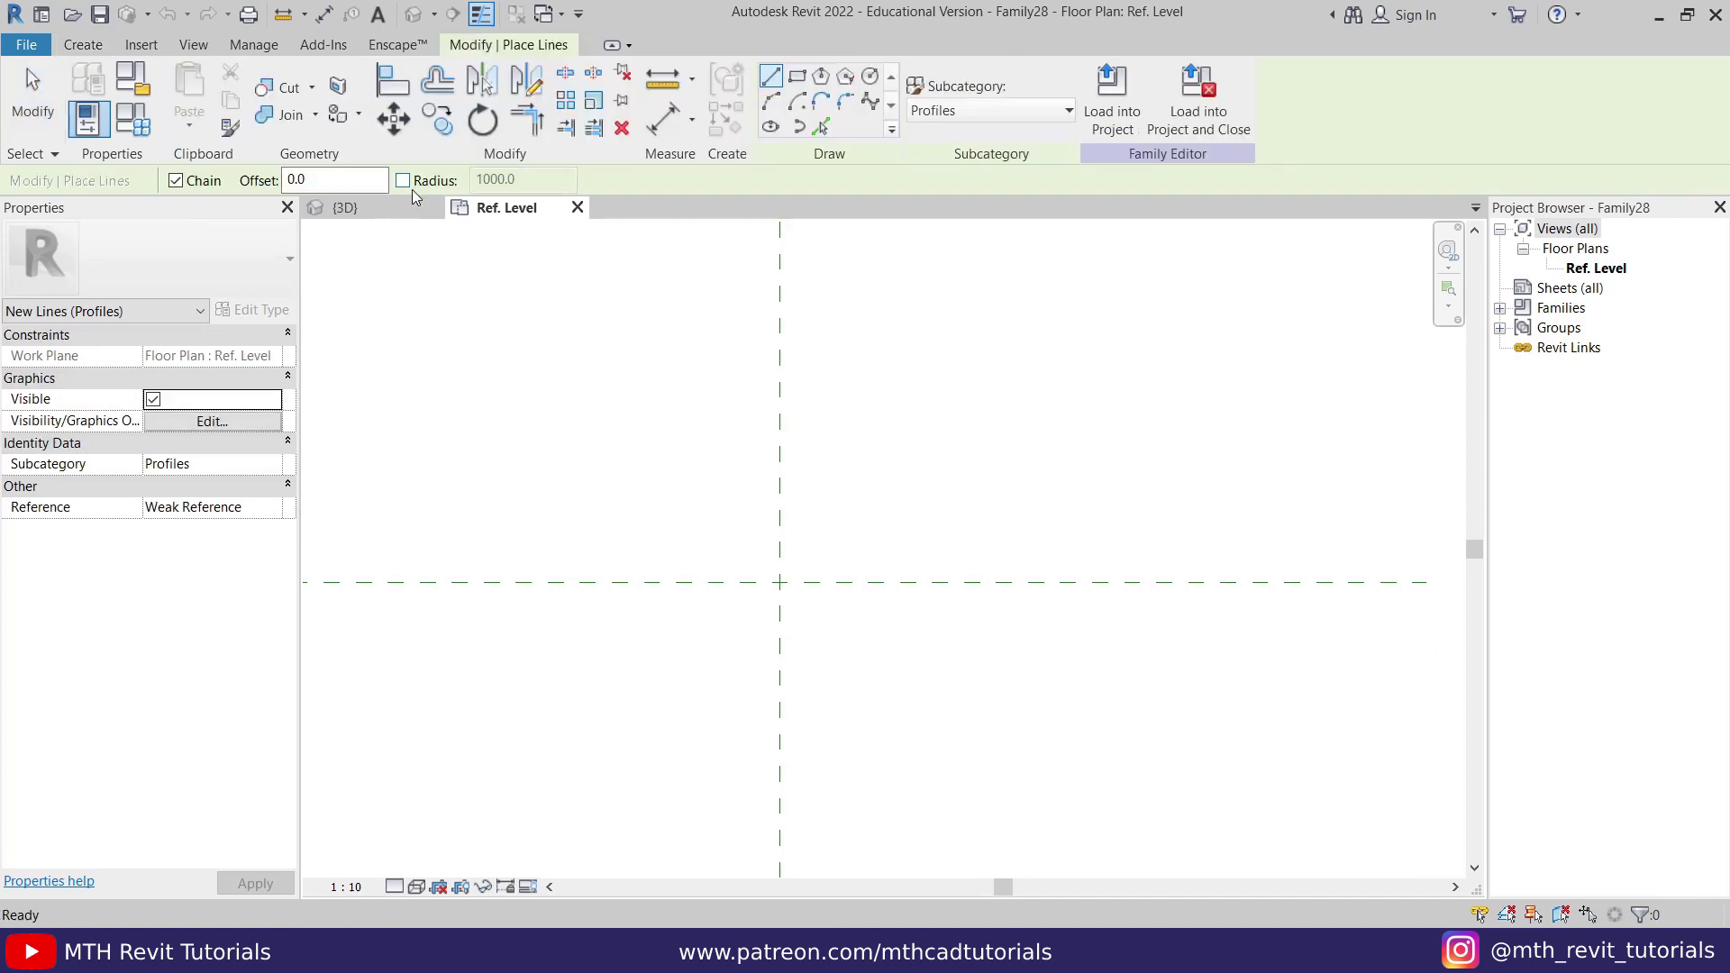
click(797, 76)
click(781, 547)
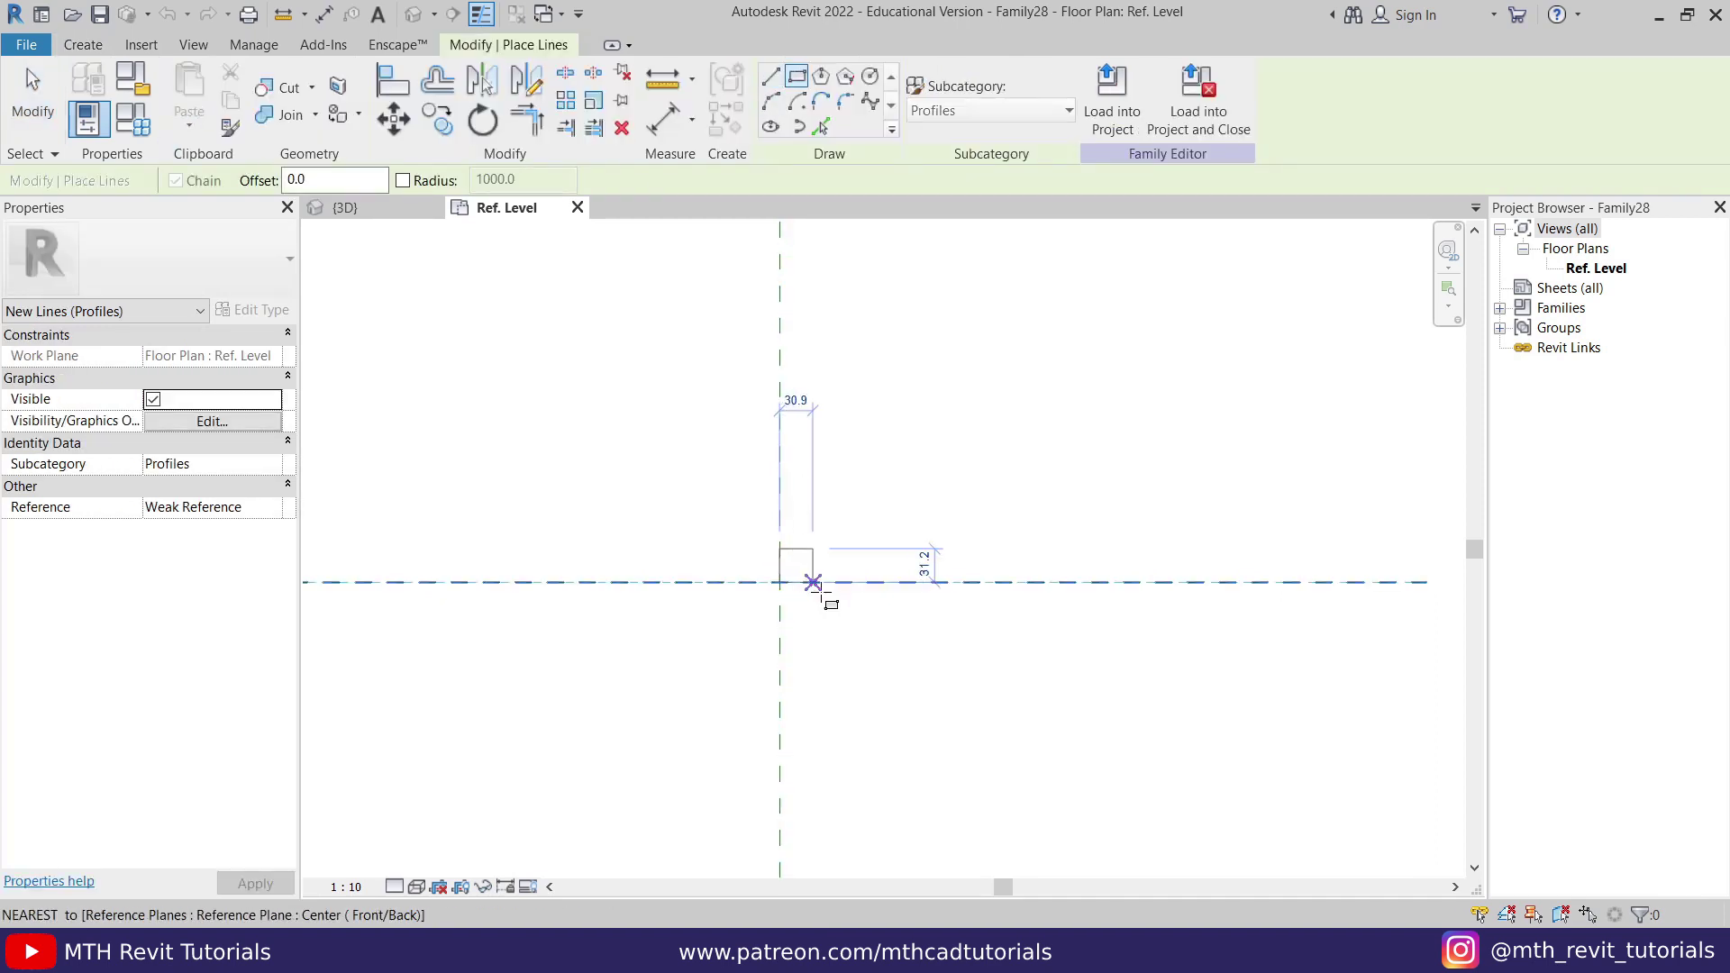
click(831, 613)
right_click(965, 455)
click(991, 461)
right_click(1028, 468)
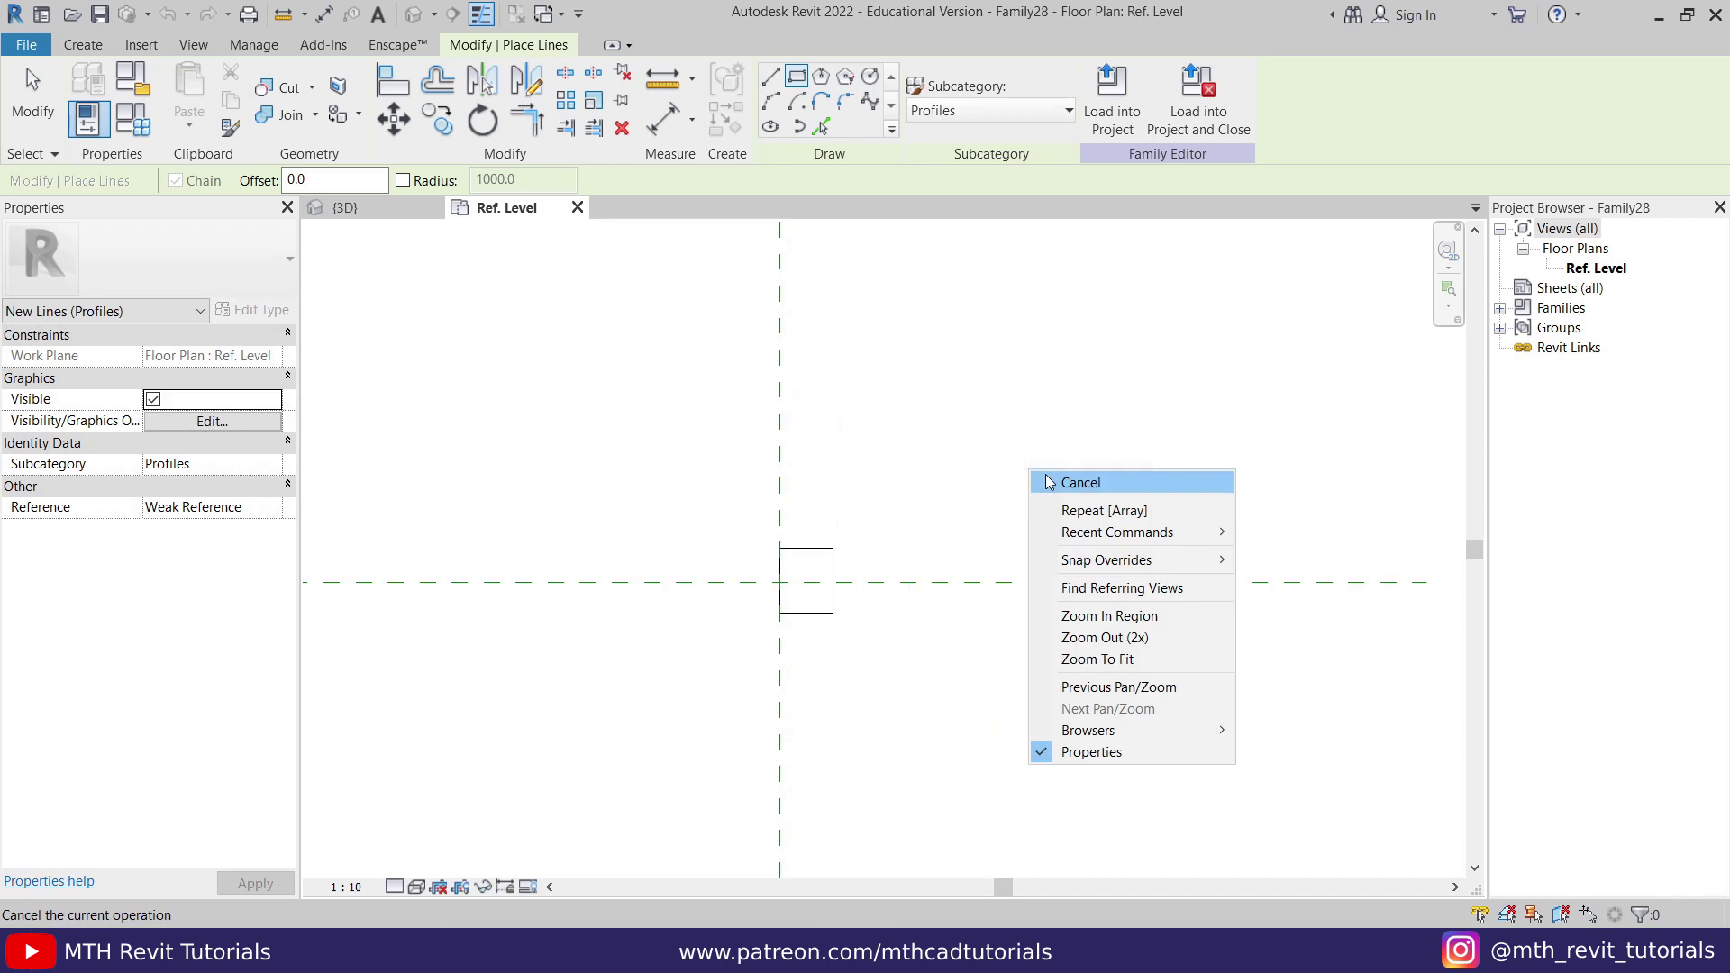
click(1059, 483)
scroll(833, 612, up, 2)
scroll(832, 612, up, 1)
Step: Resize the rectangle to a 25 by 25 square by editing both dimensions
click(845, 500)
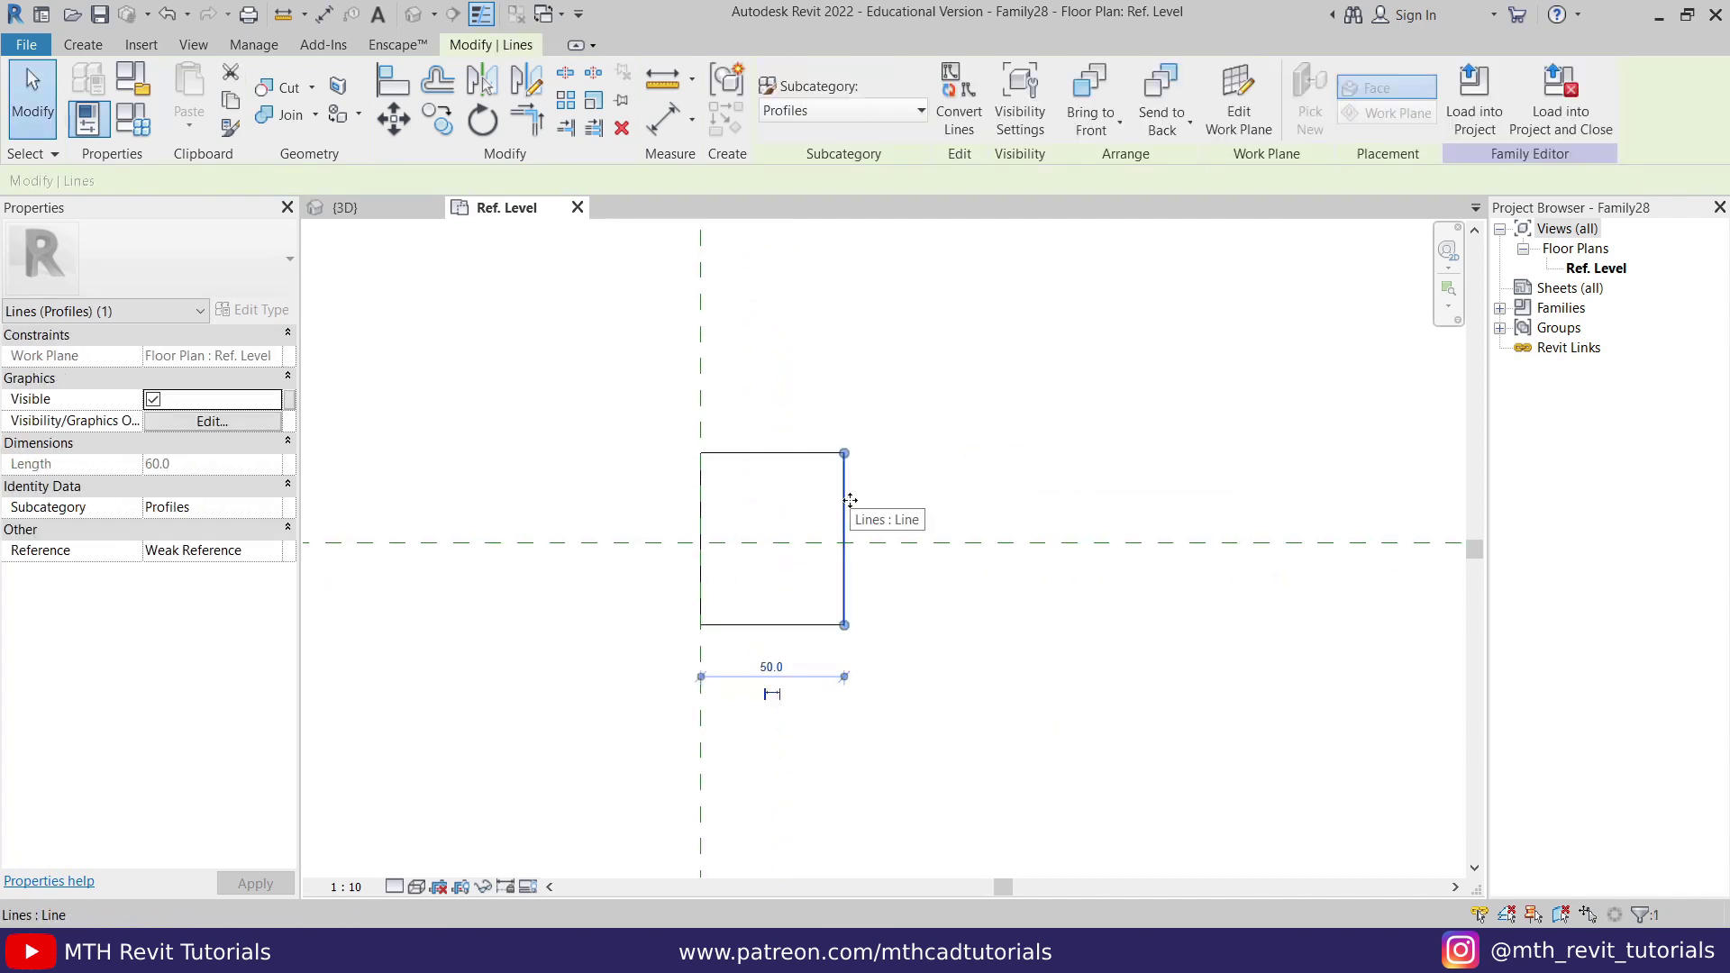
click(772, 667)
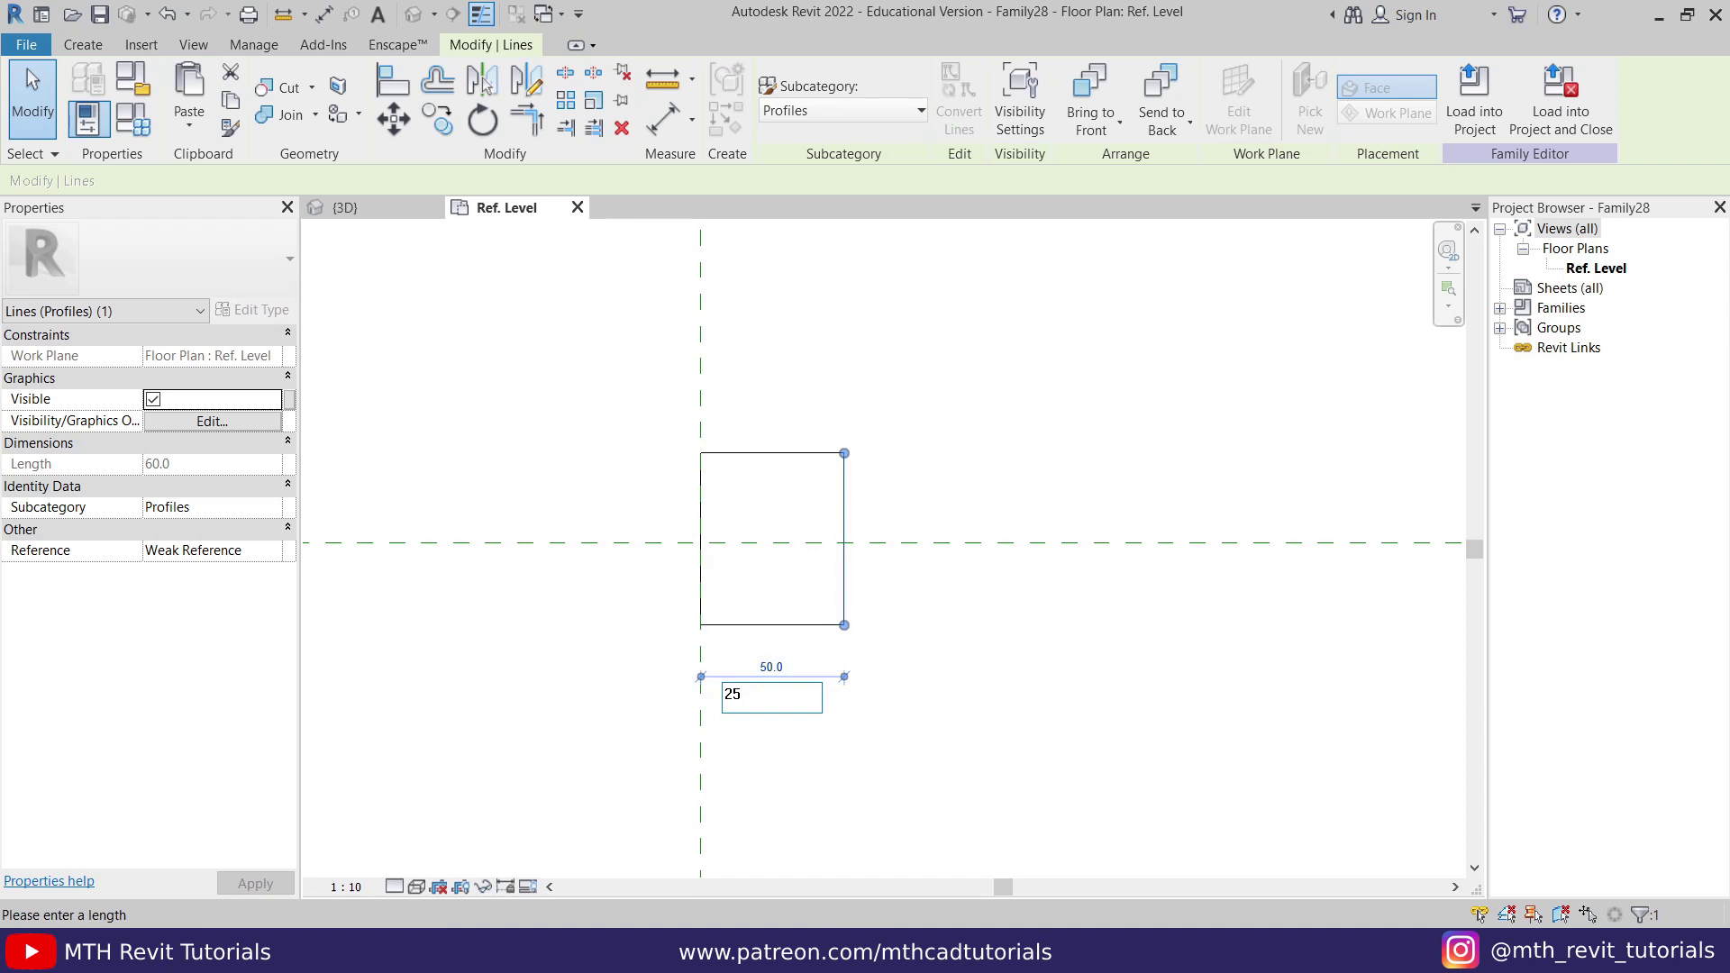
text(25)
key(Return)
click(634, 495)
click(719, 453)
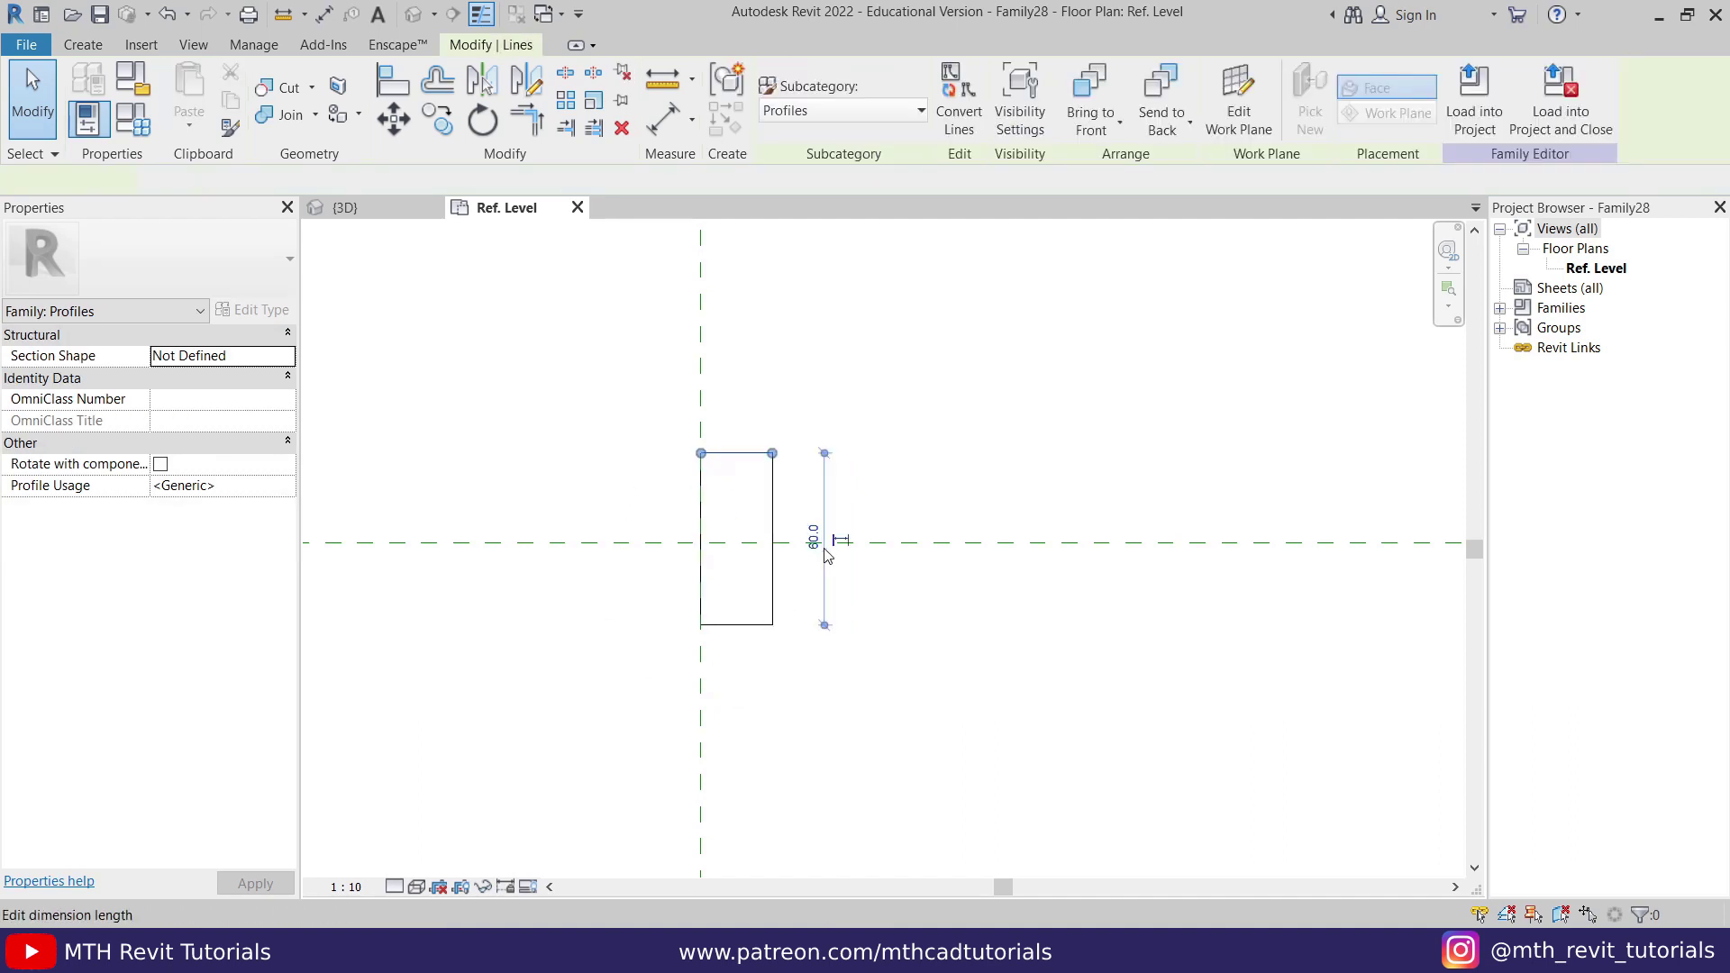
click(814, 536)
text(2)
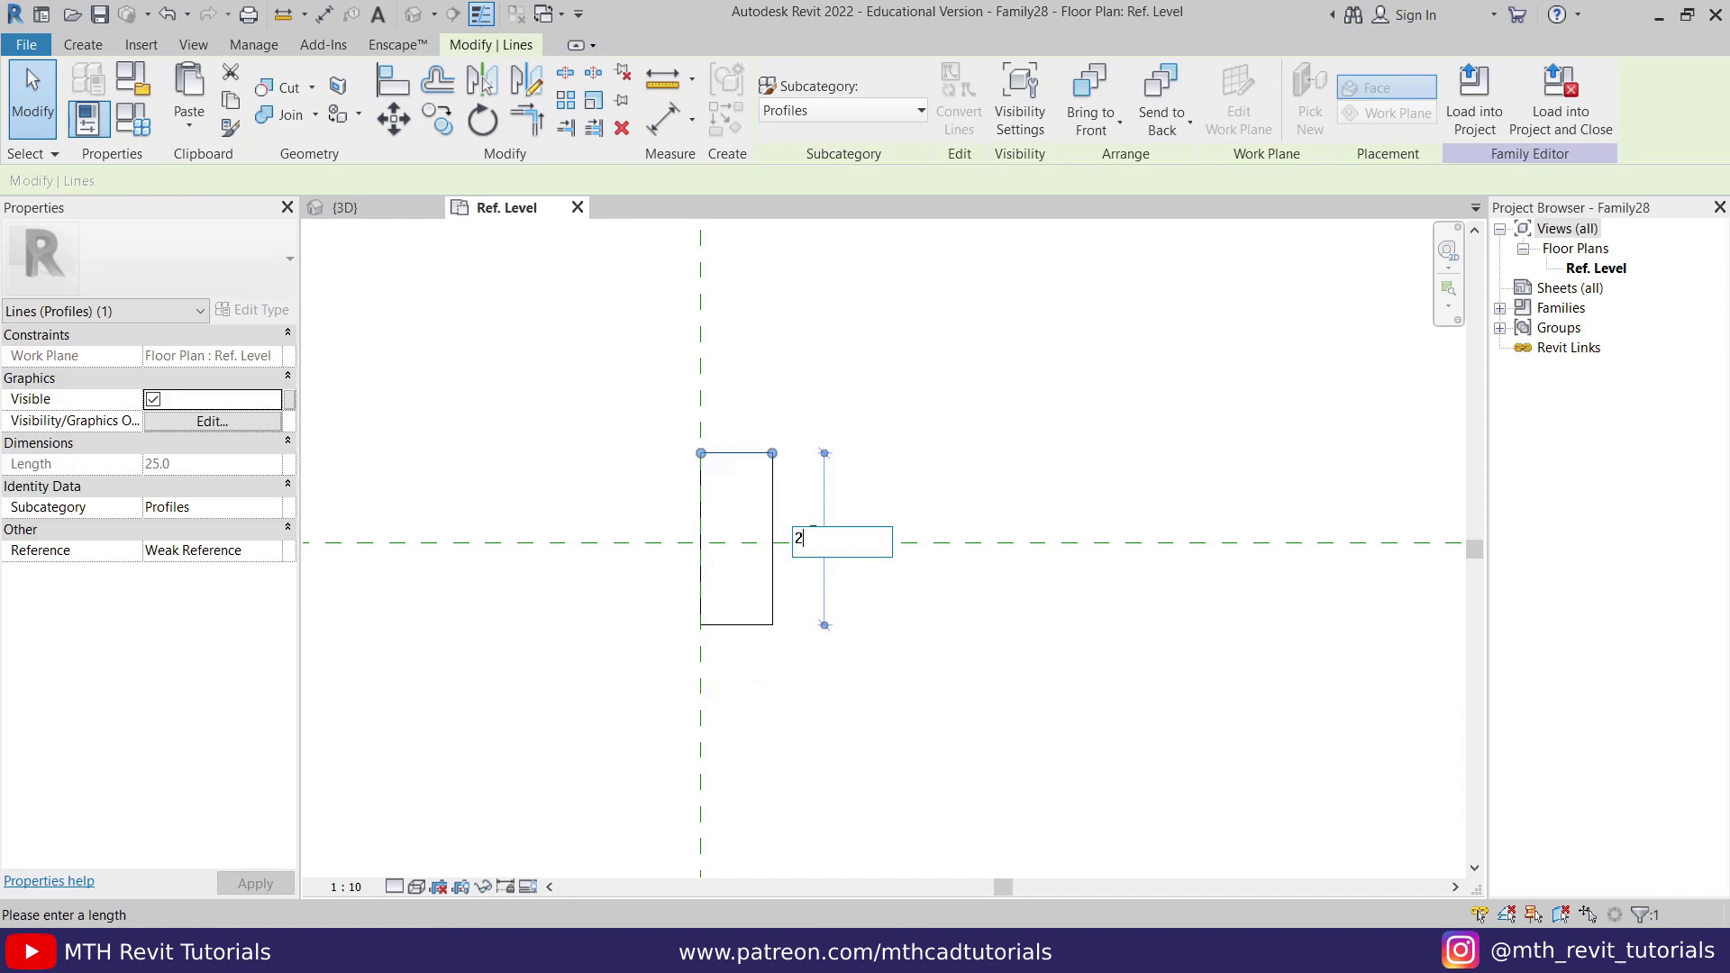
text(5)
key(Return)
key(Escape)
Step: Move the square with MV so its left-edge midpoint sits on the reference-plane intersection
drag(497, 399, 1107, 820)
key(m)
key(v)
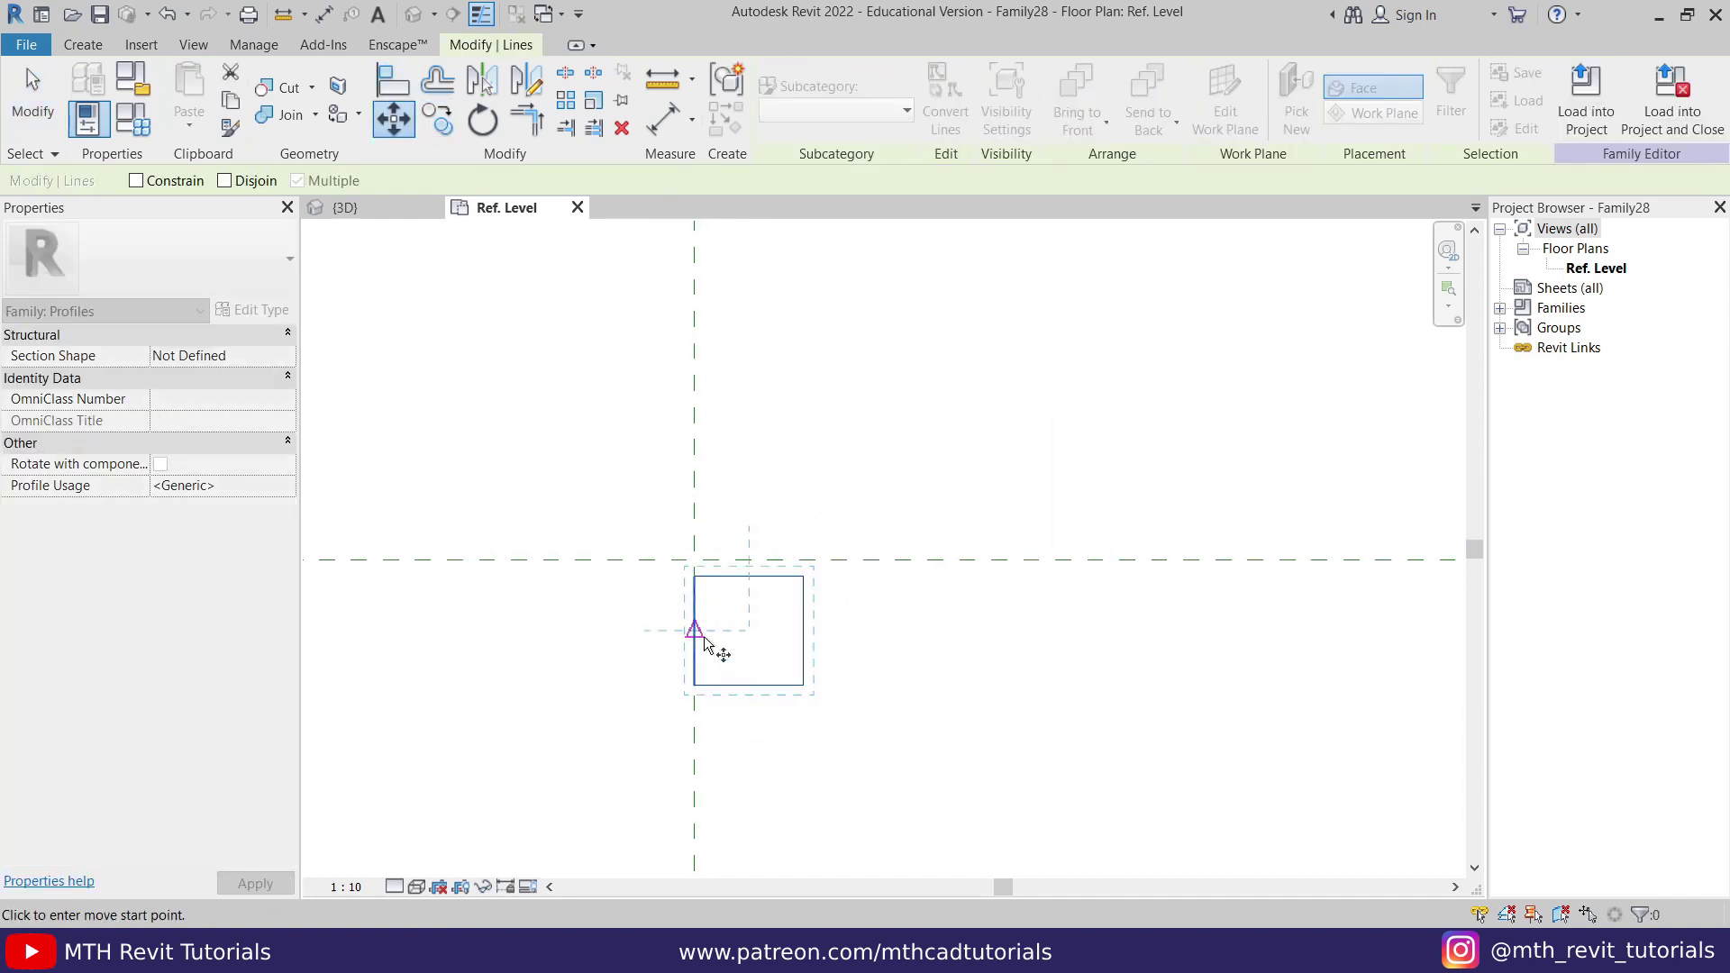
click(695, 630)
click(697, 560)
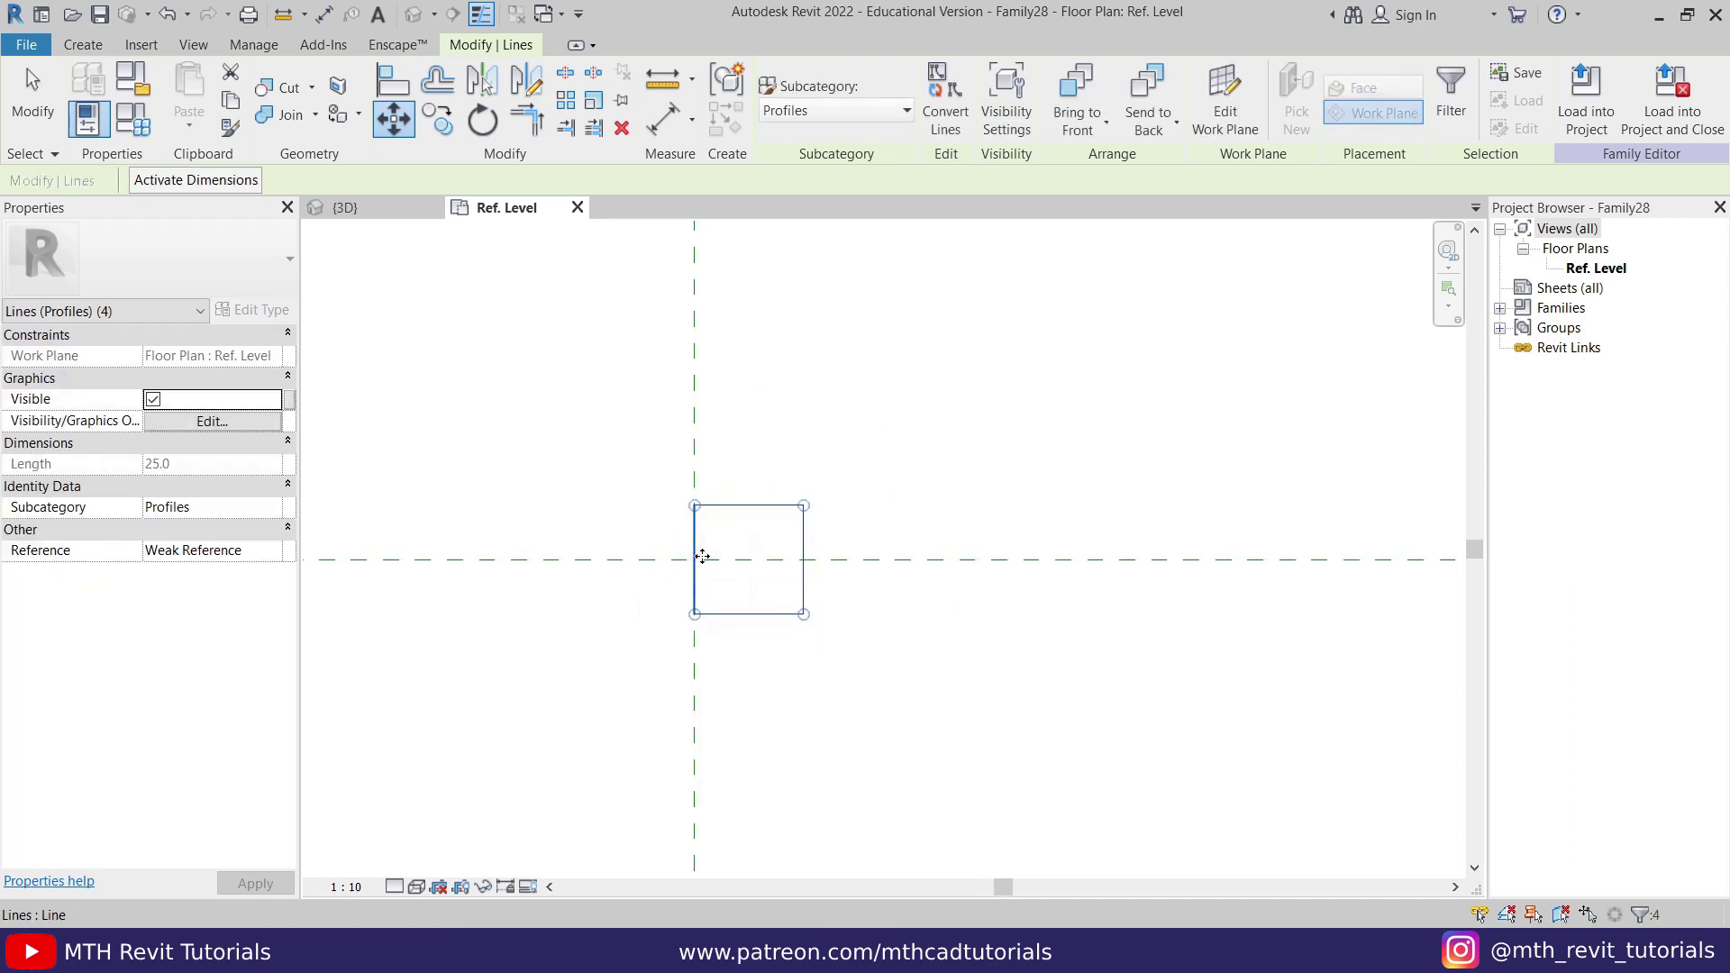
key(Escape)
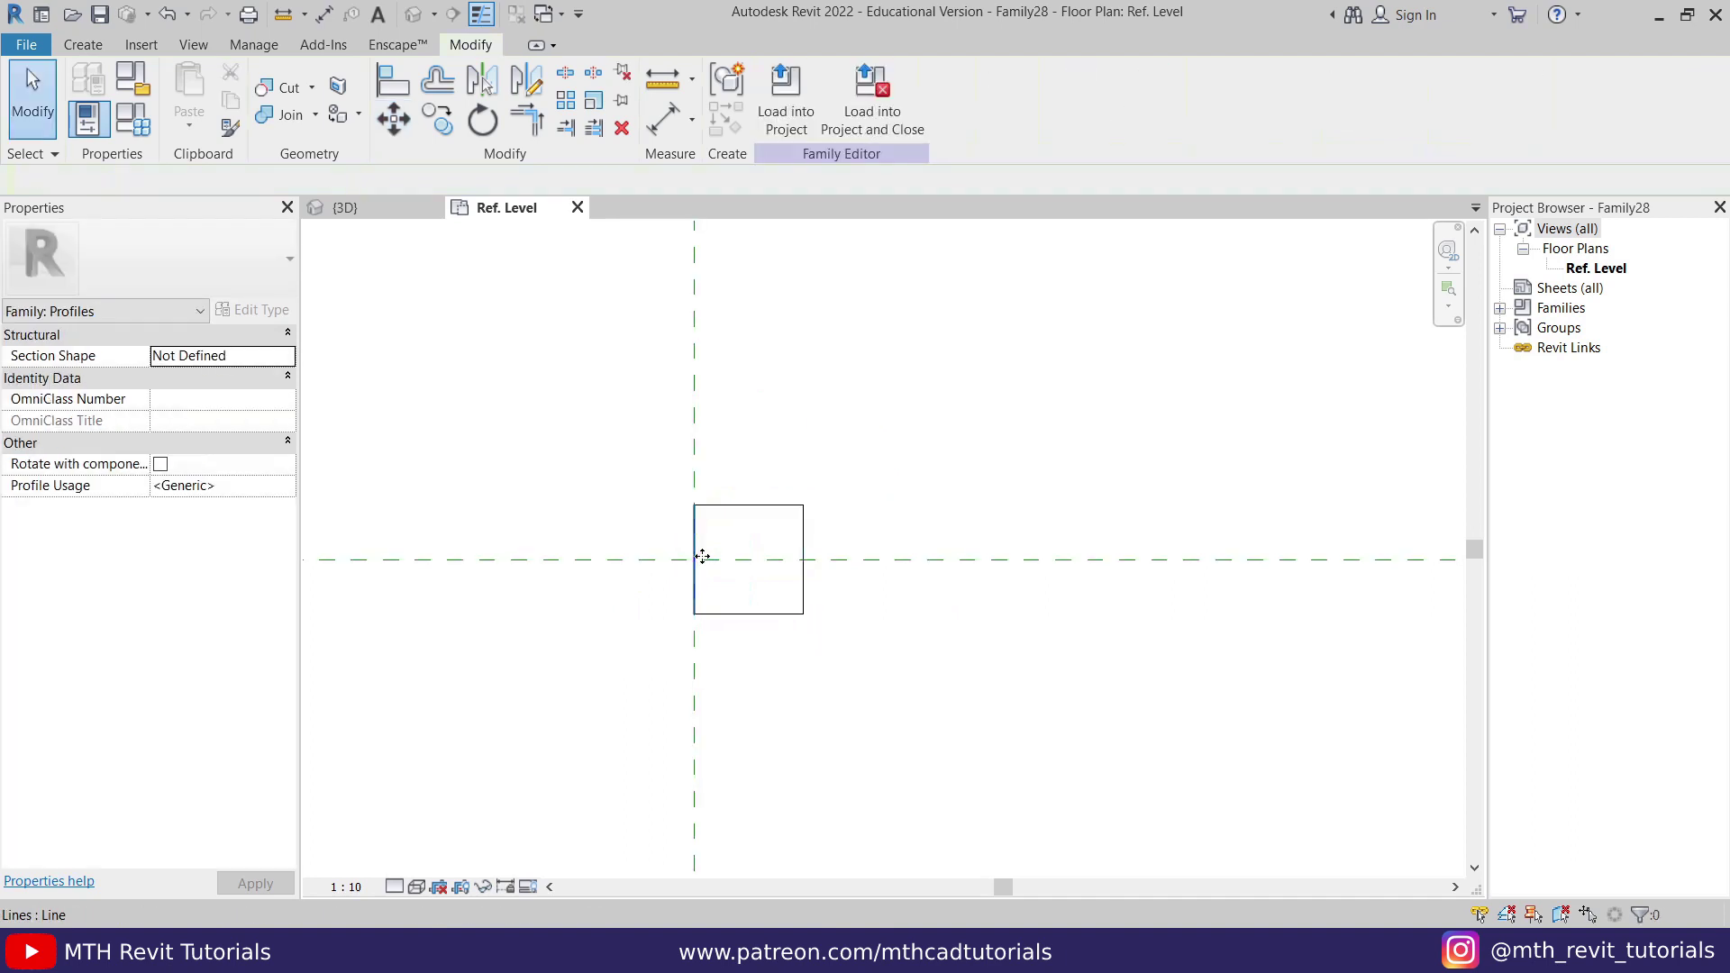
Step: Save the profile as Grove Profile.rfa and load it into the Classical Facade project
click(99, 15)
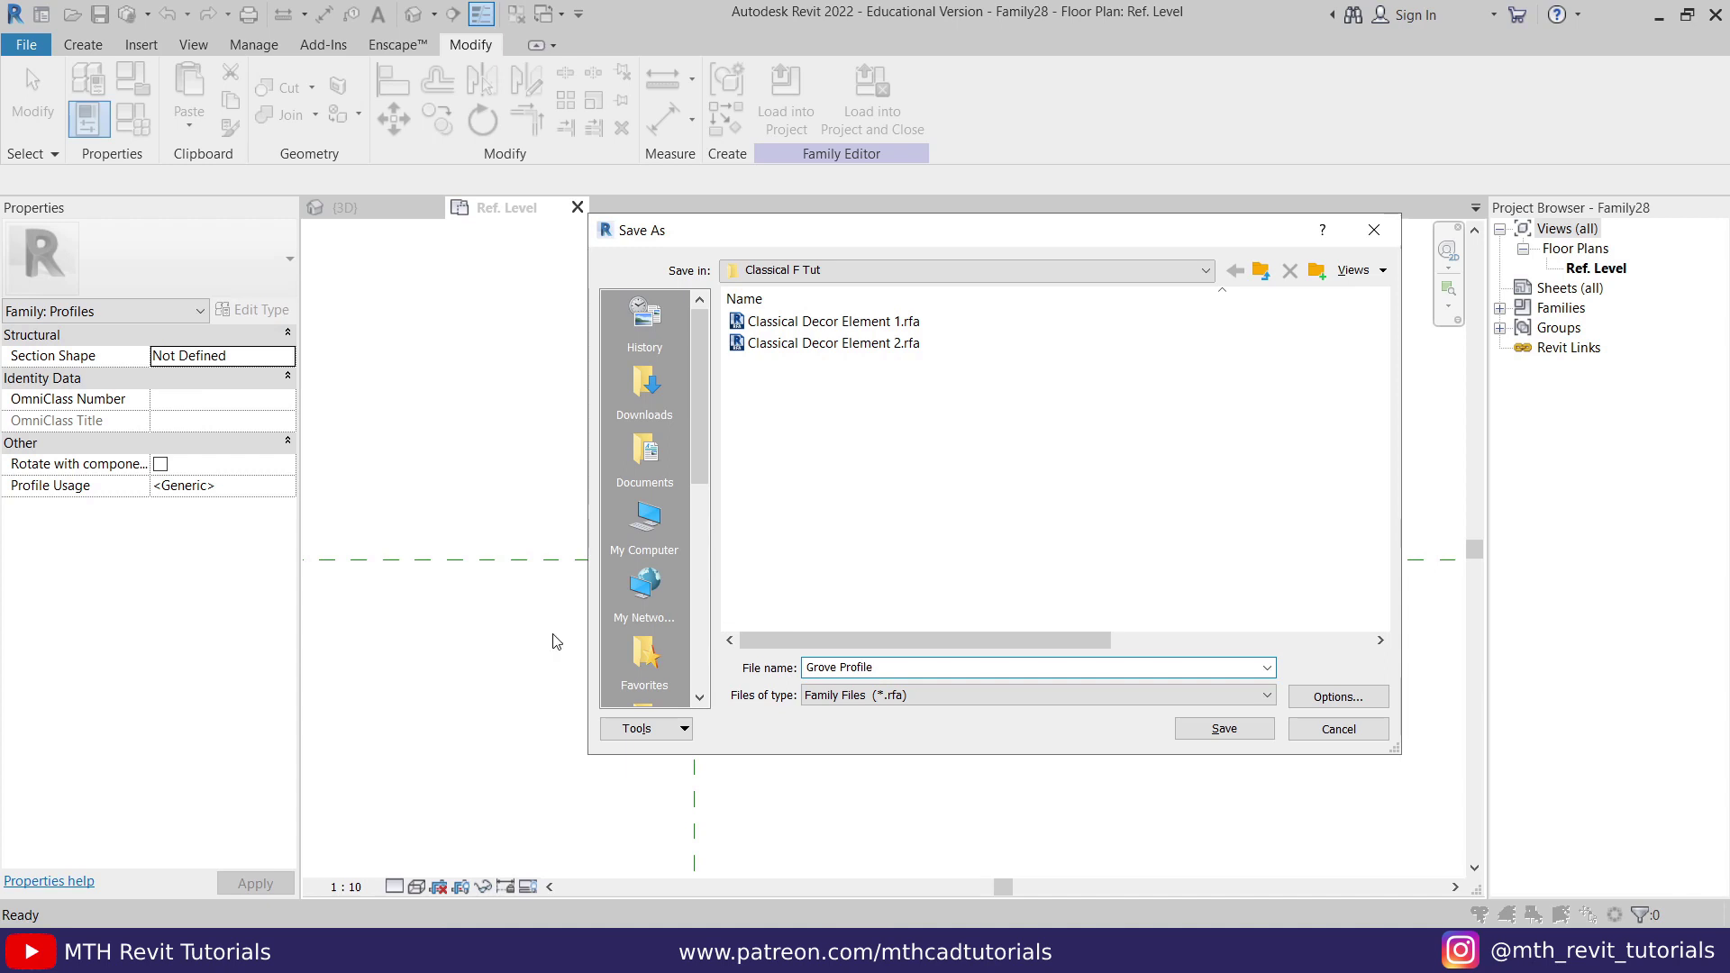
click(1224, 728)
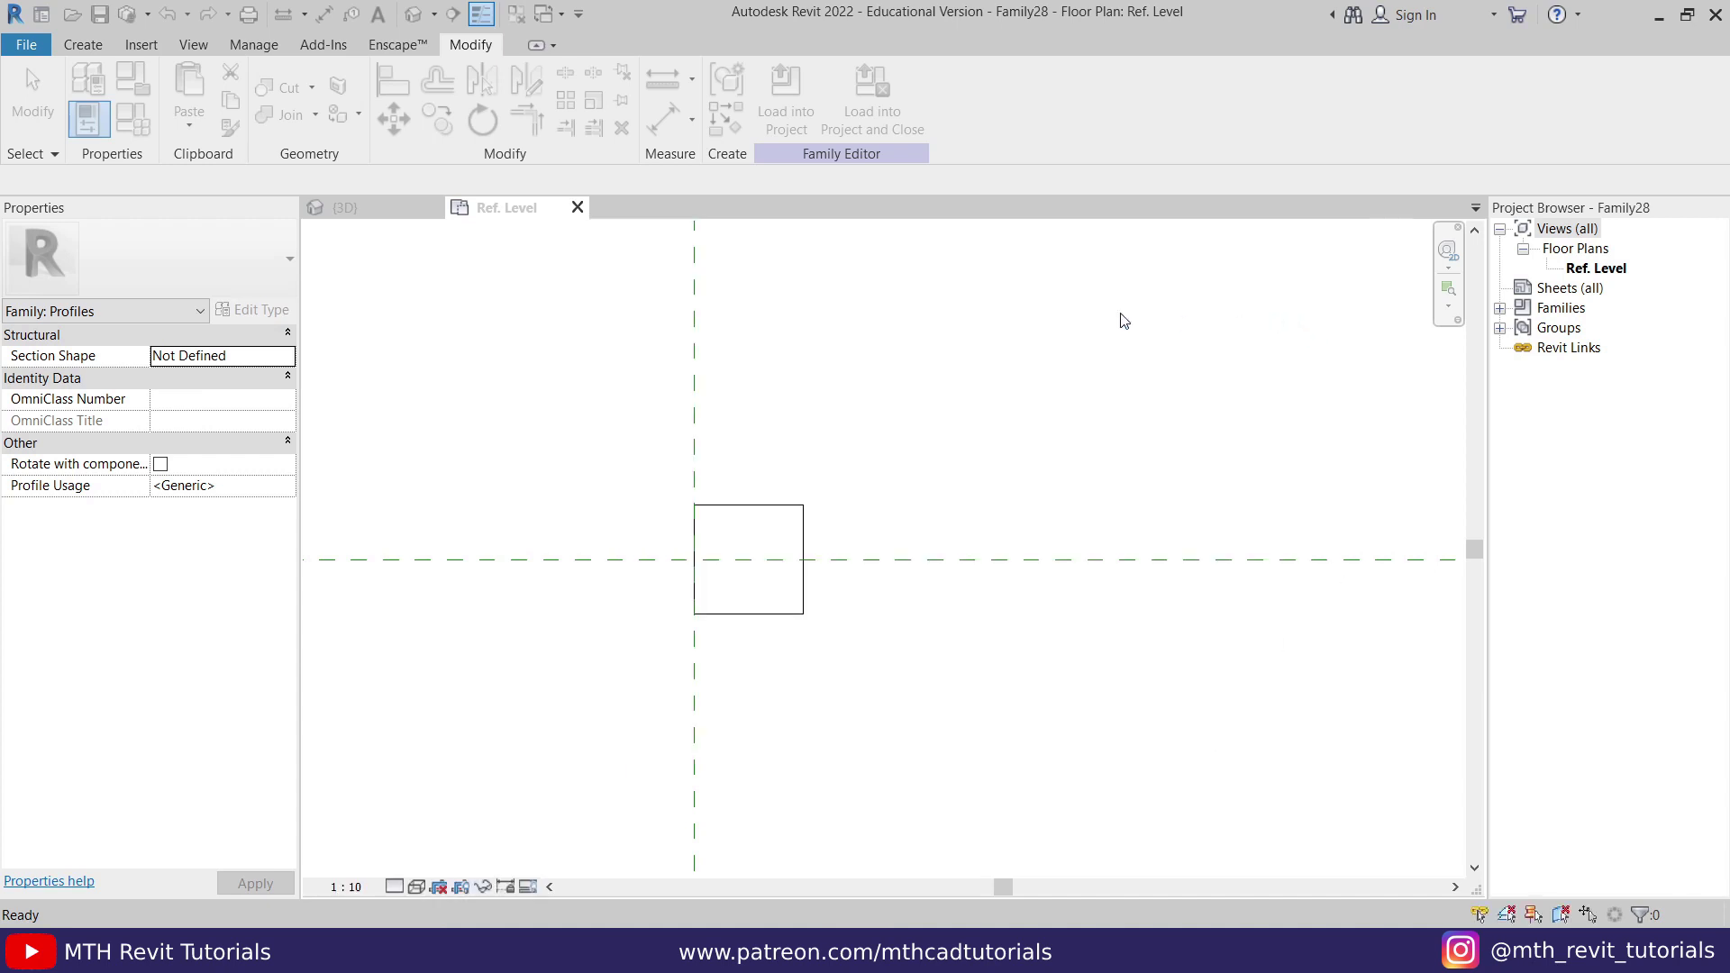
click(798, 126)
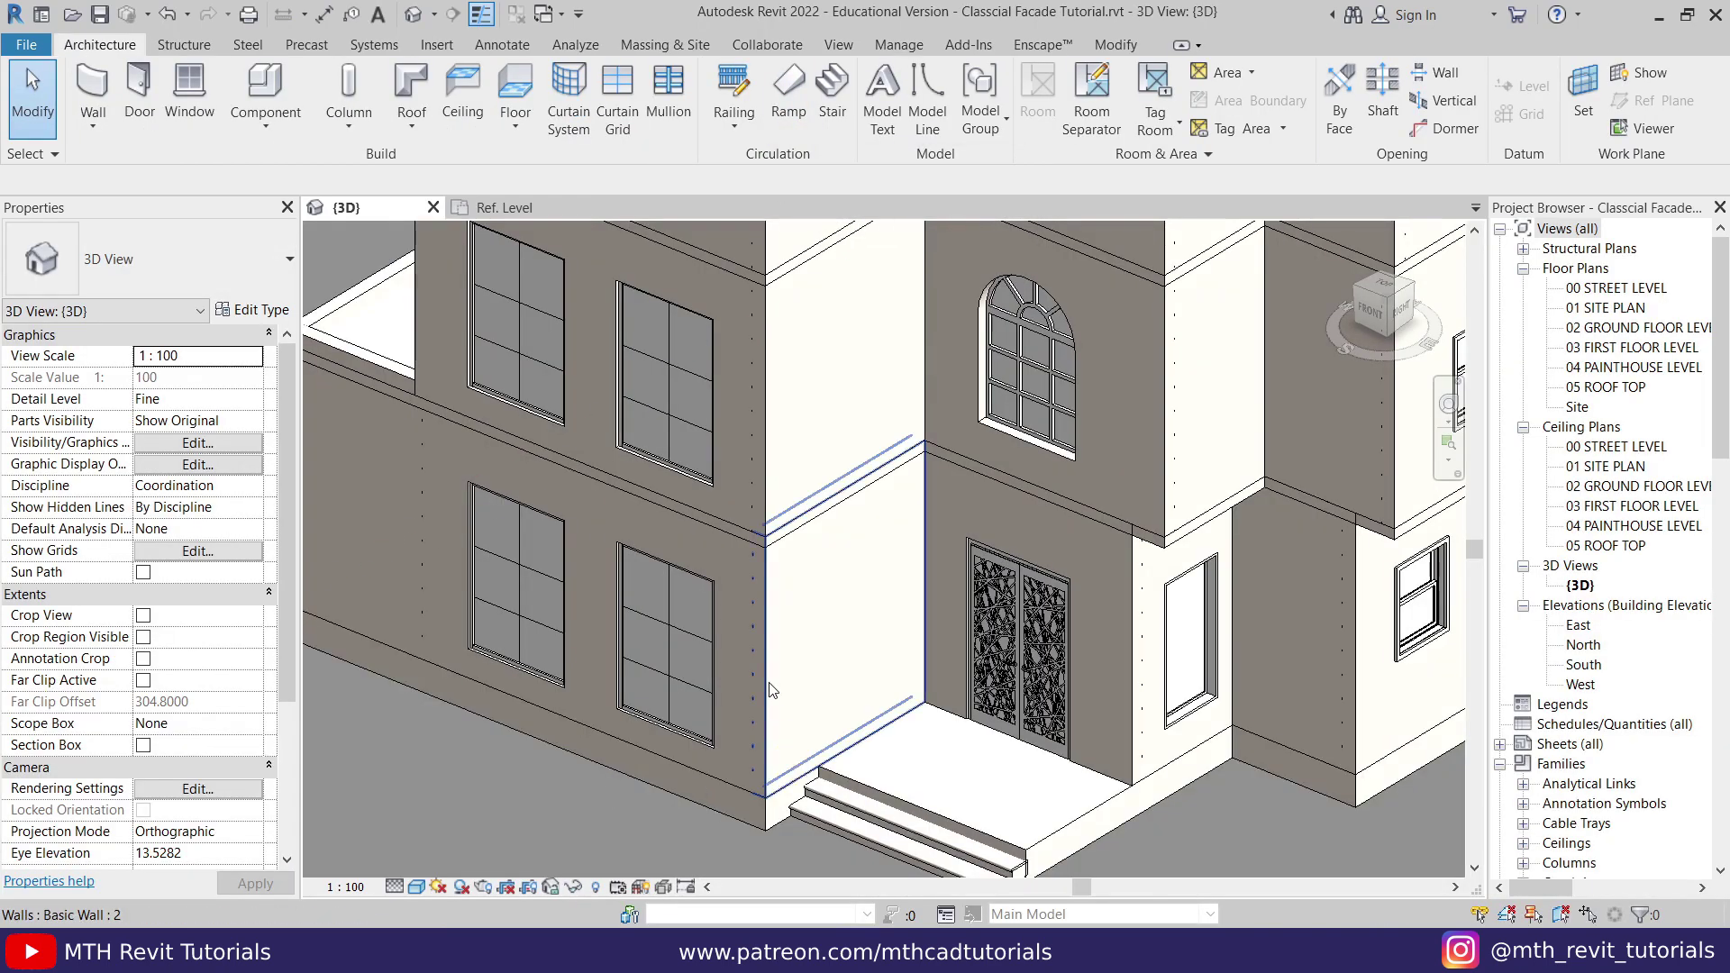
middle_drag(770, 691, 661, 664)
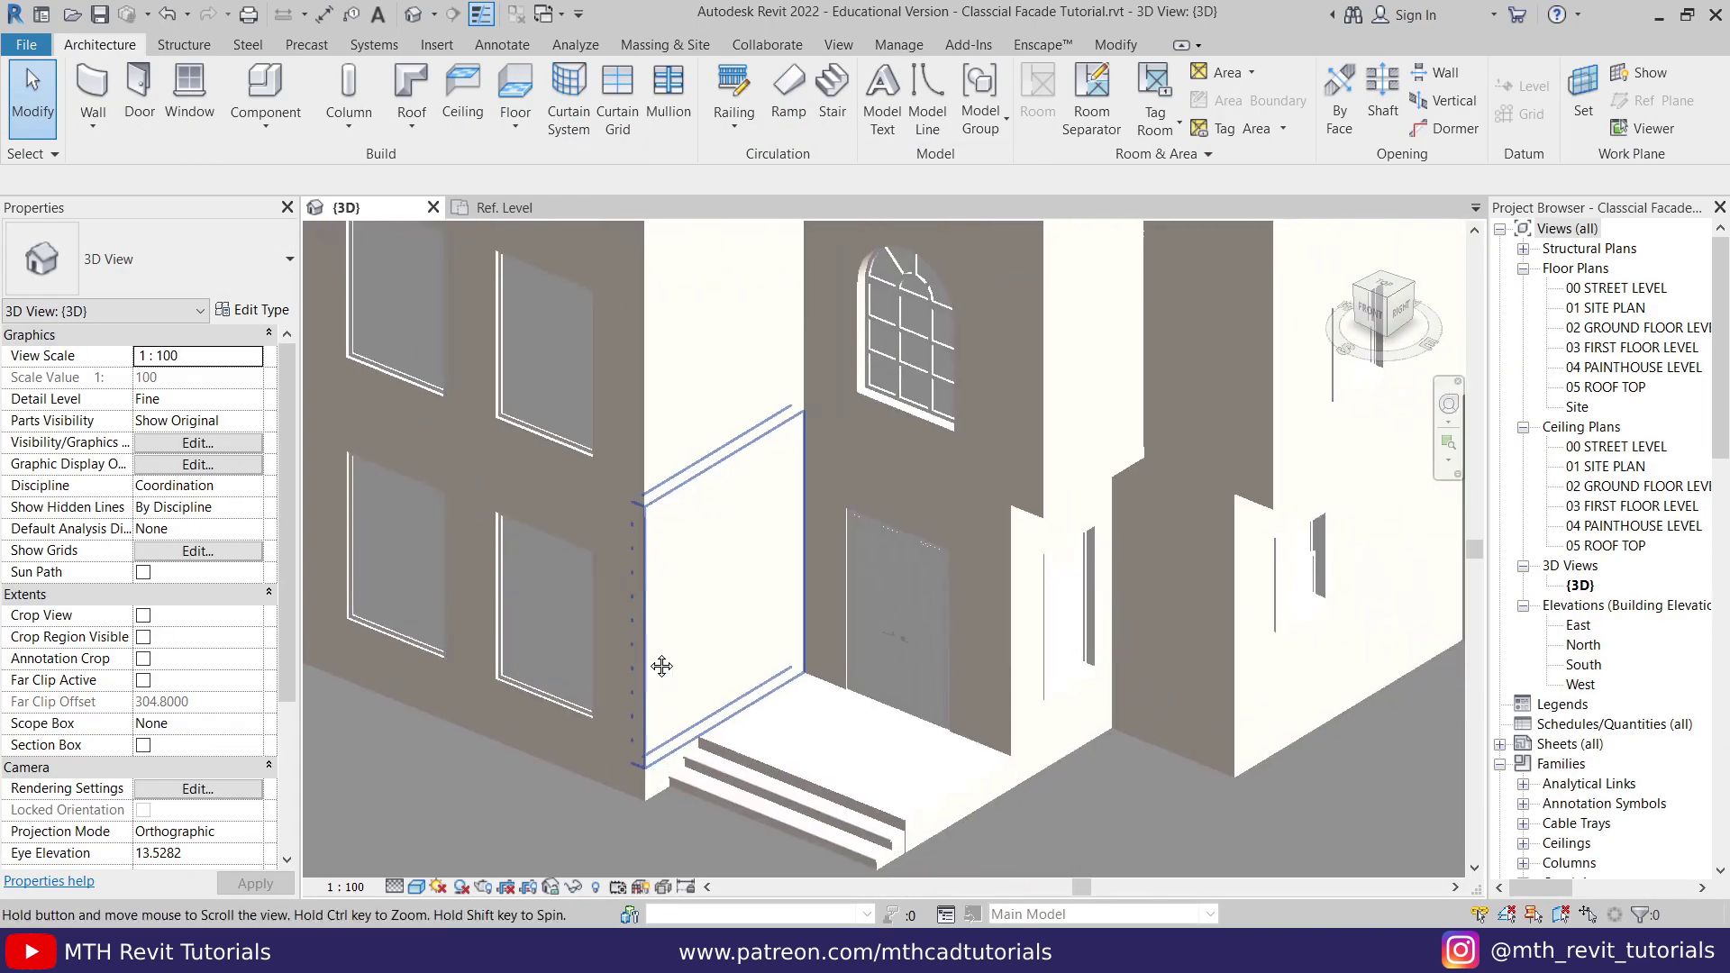
Step: Duplicate the reveal type as Wall Grove with profile Grove Profile : Grove Profile
click(90, 137)
click(174, 348)
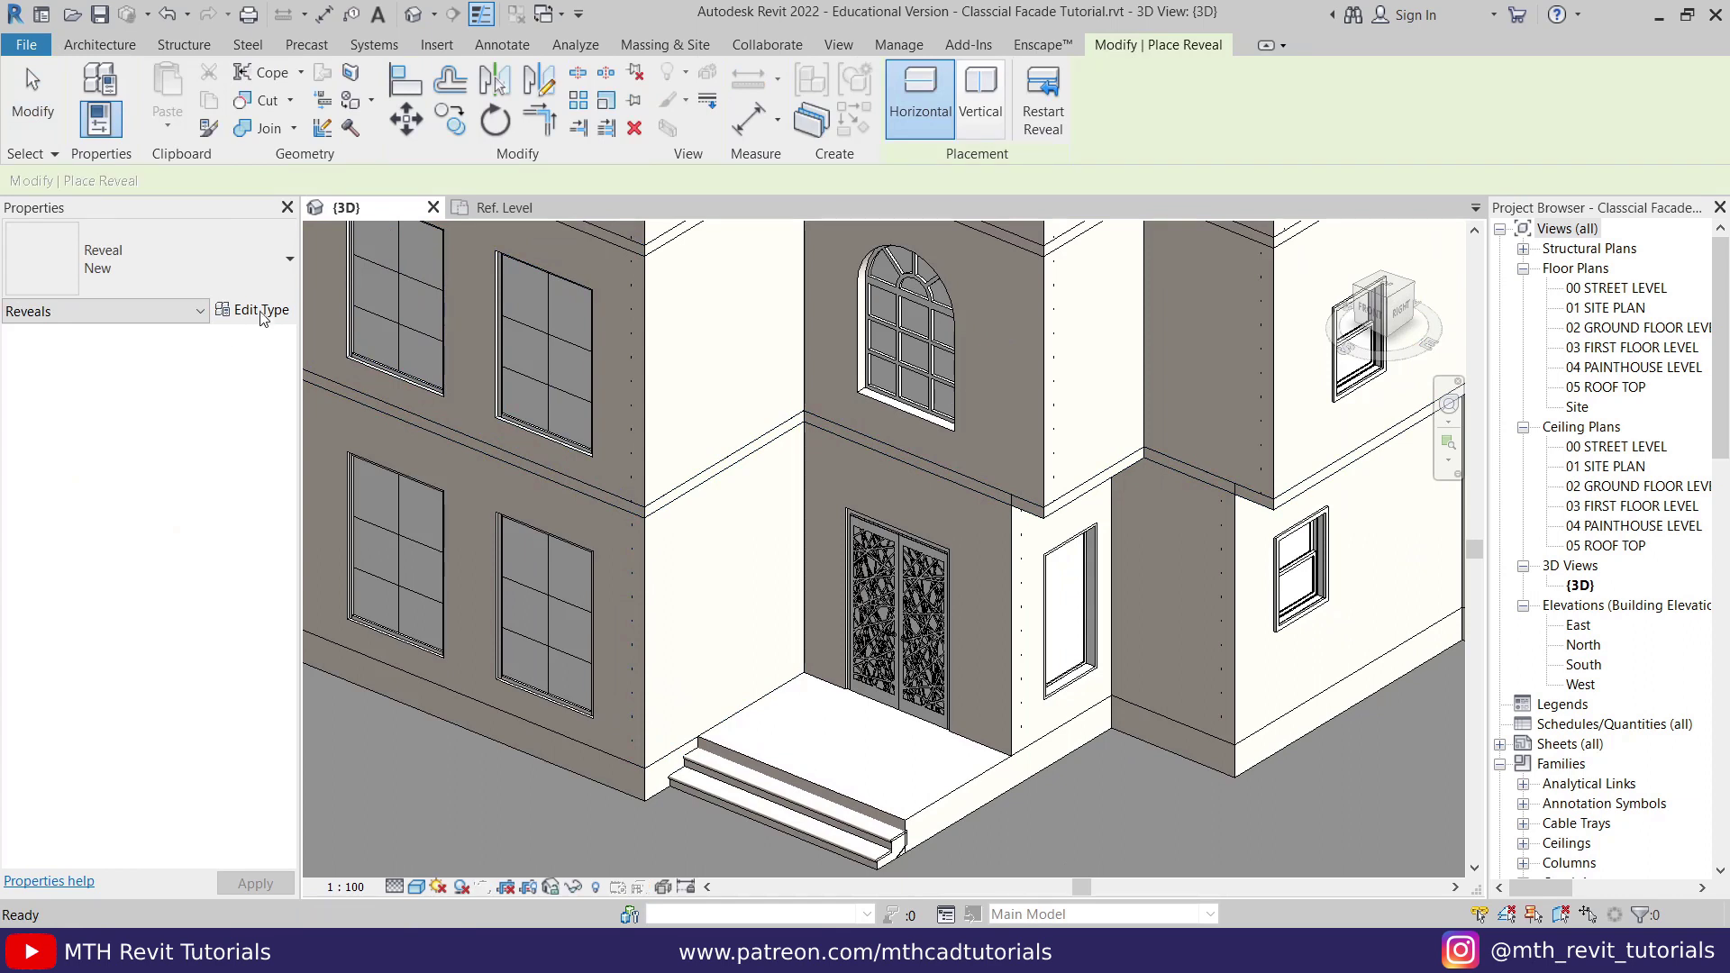
click(256, 310)
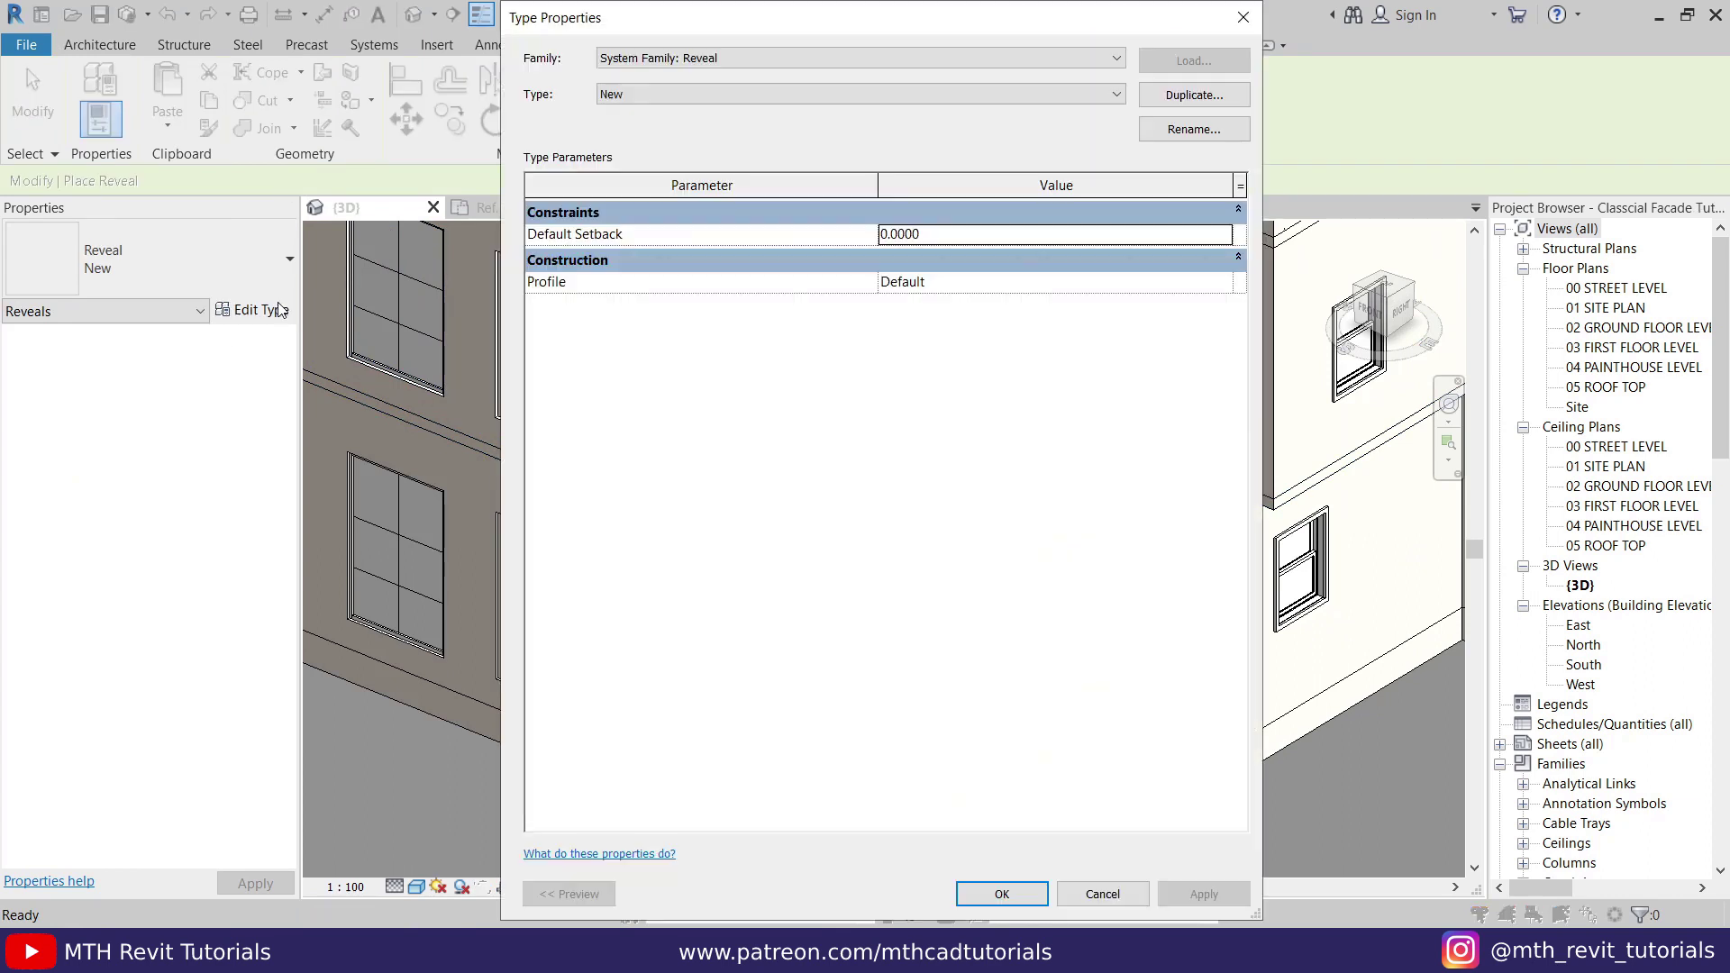
click(1185, 105)
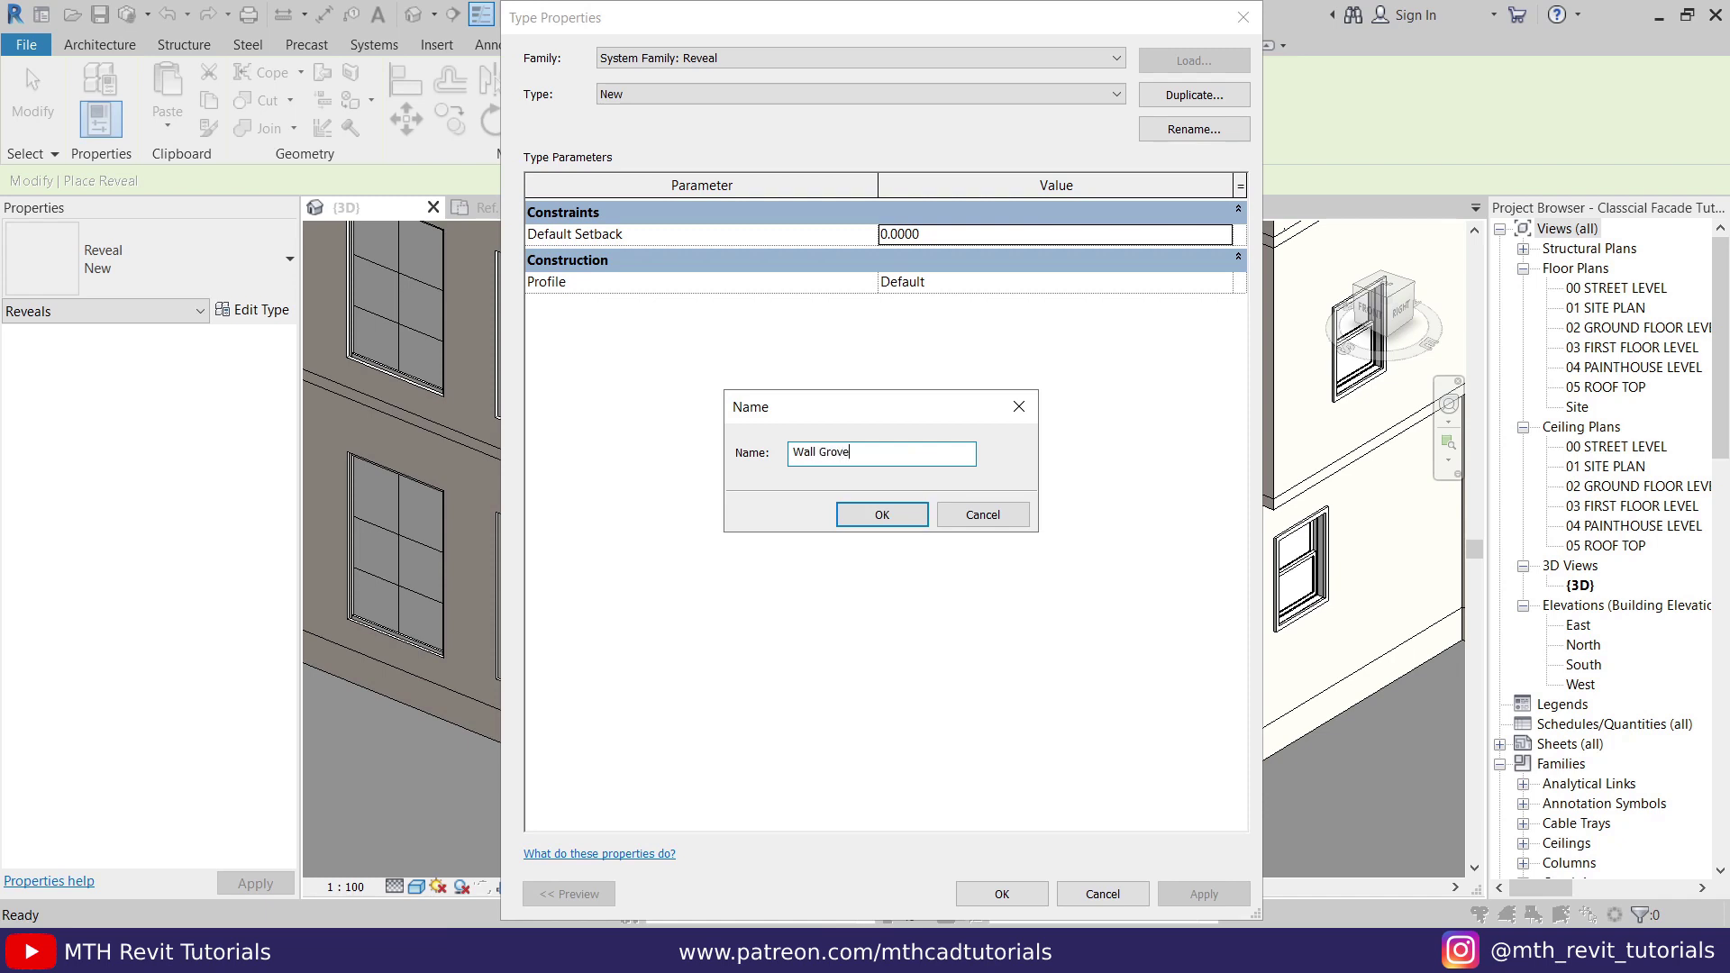
click(882, 514)
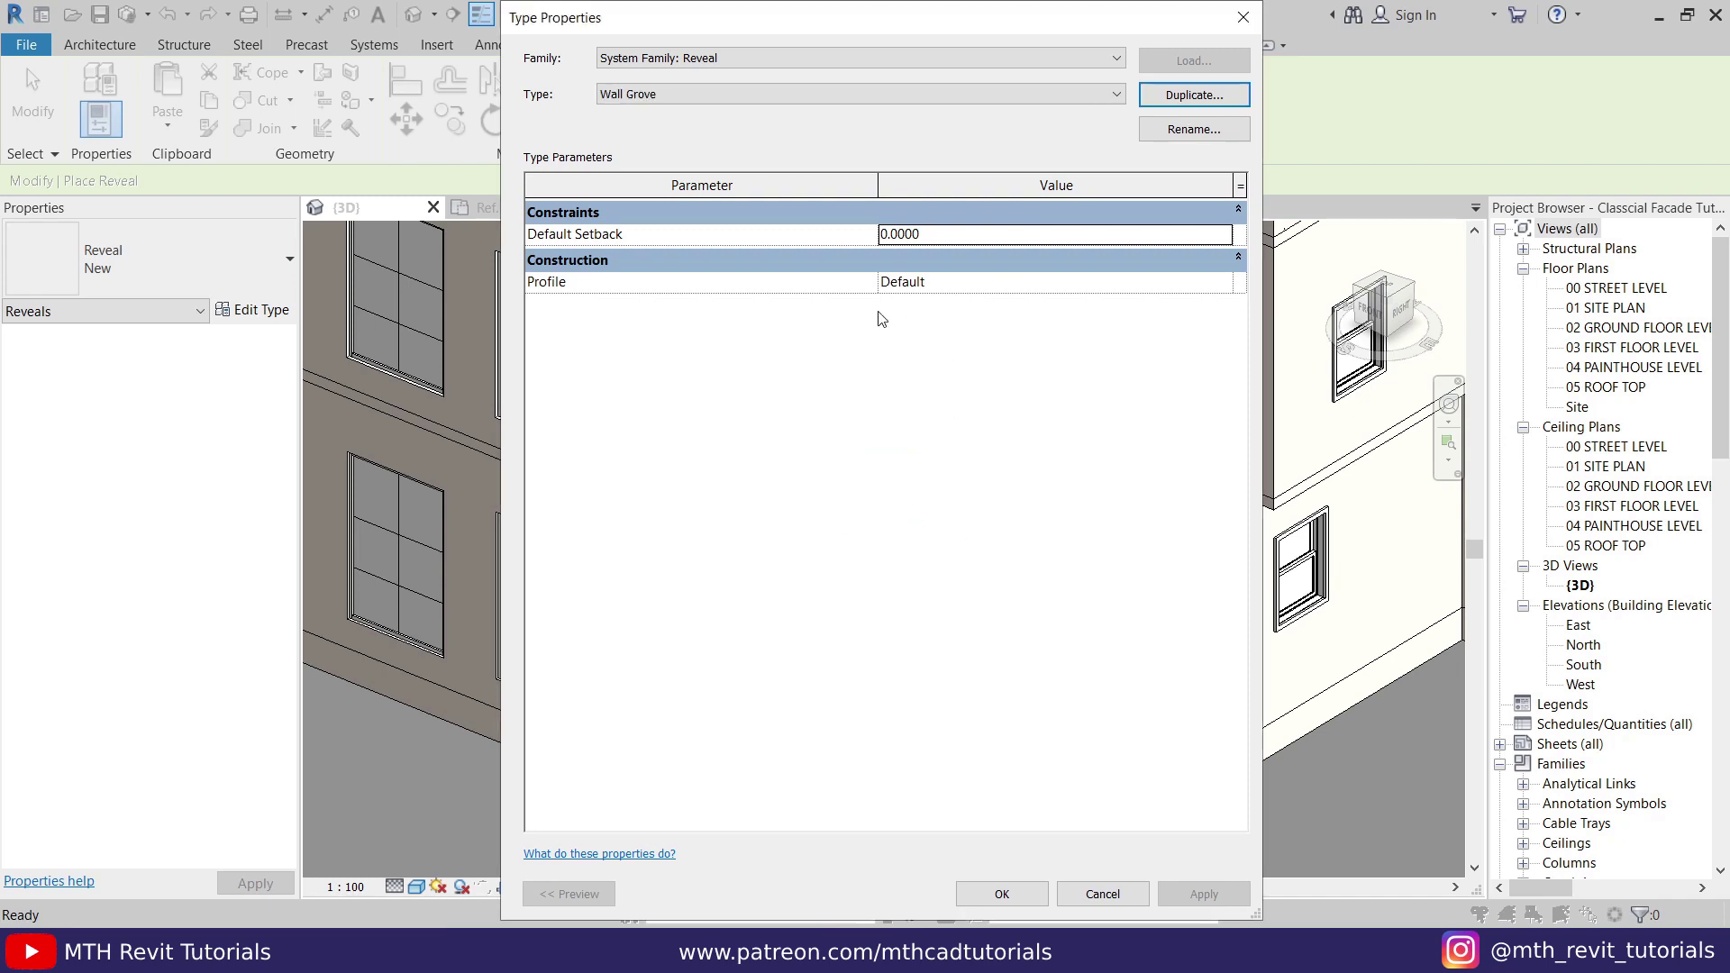
click(1225, 283)
scroll(1063, 360, down, 1)
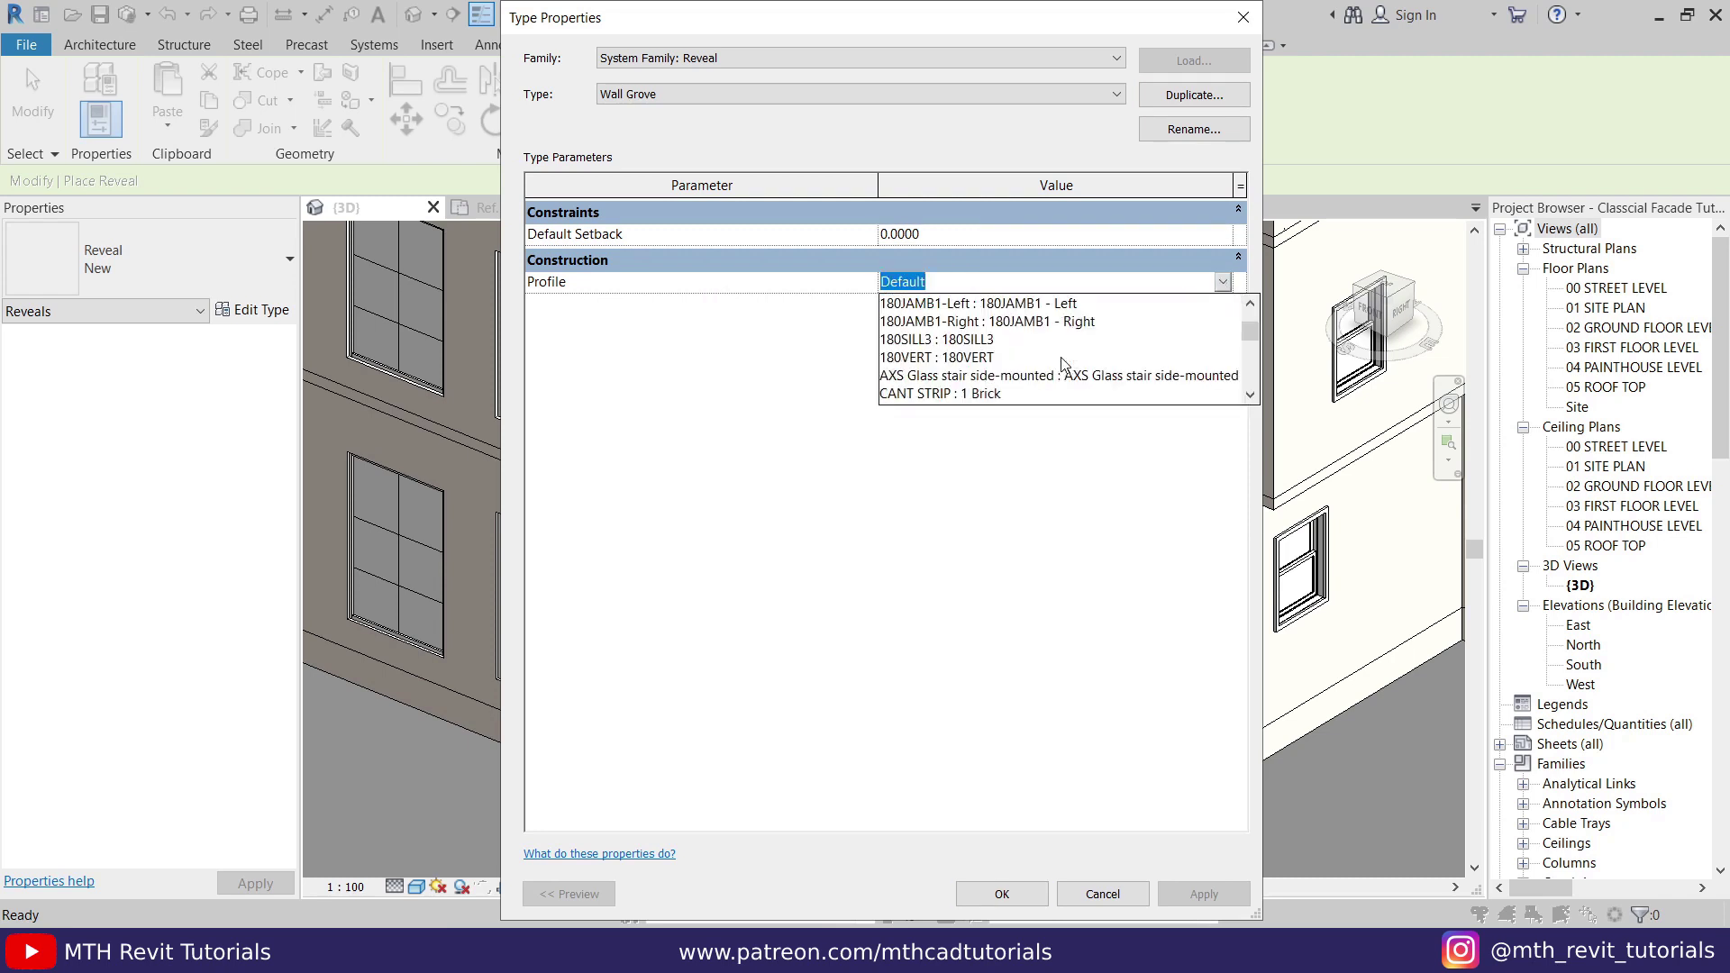
scroll(1019, 386, down, 1)
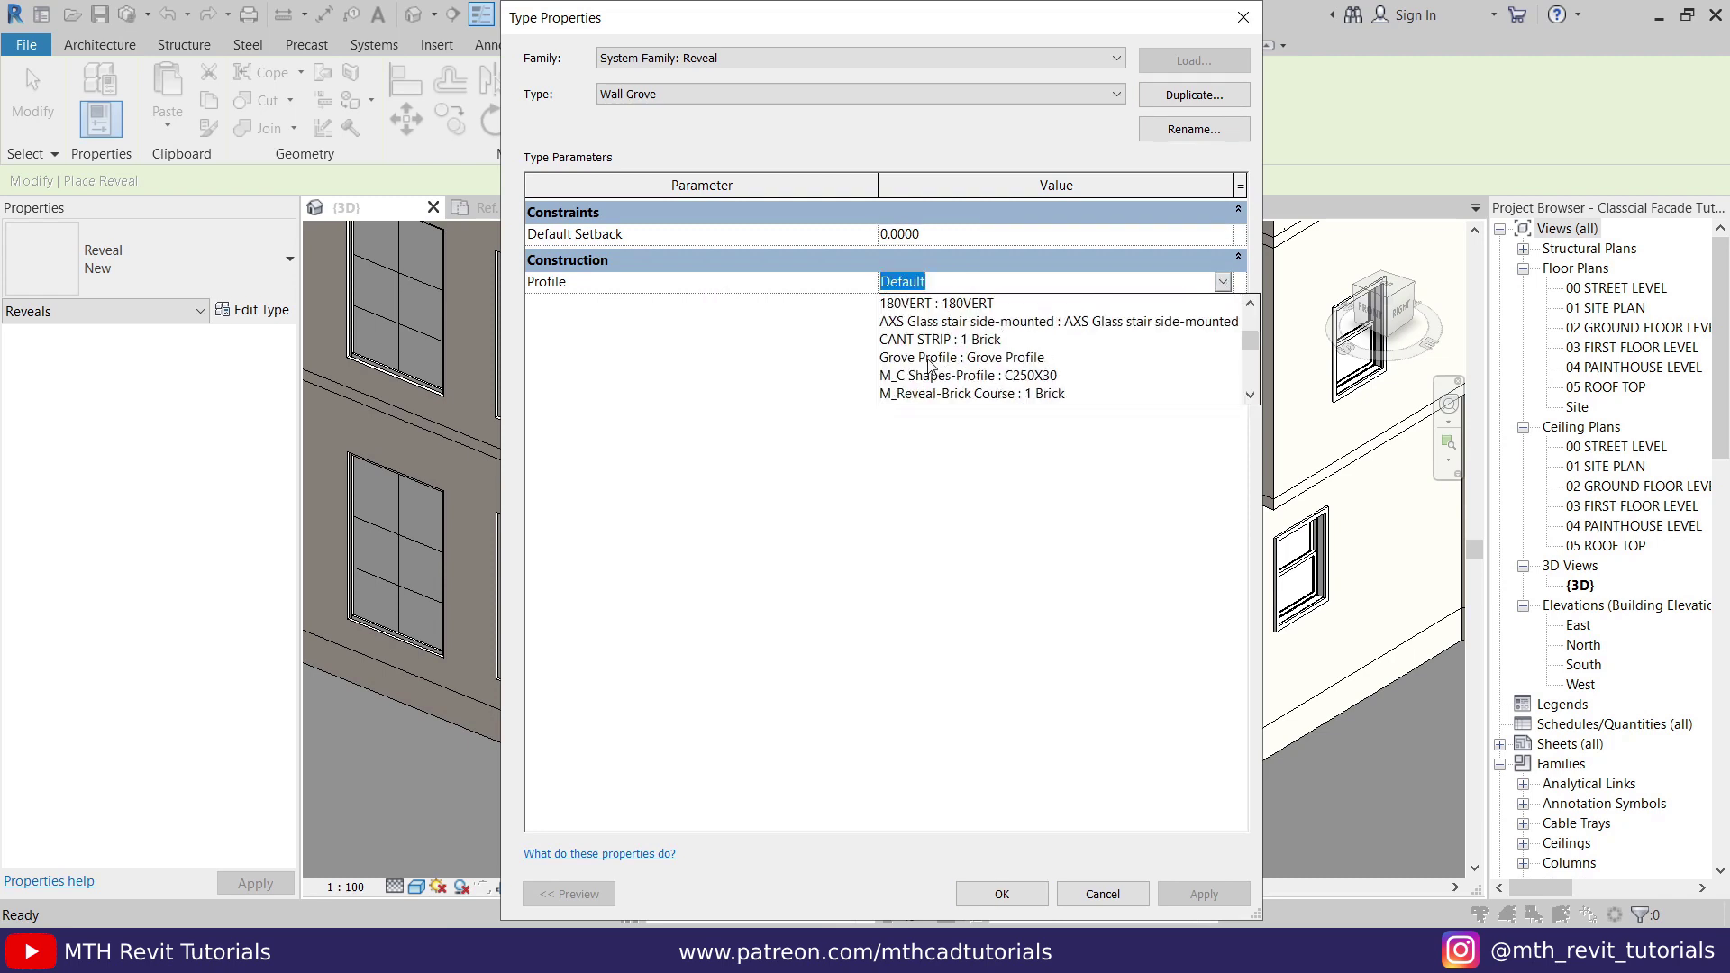
click(993, 360)
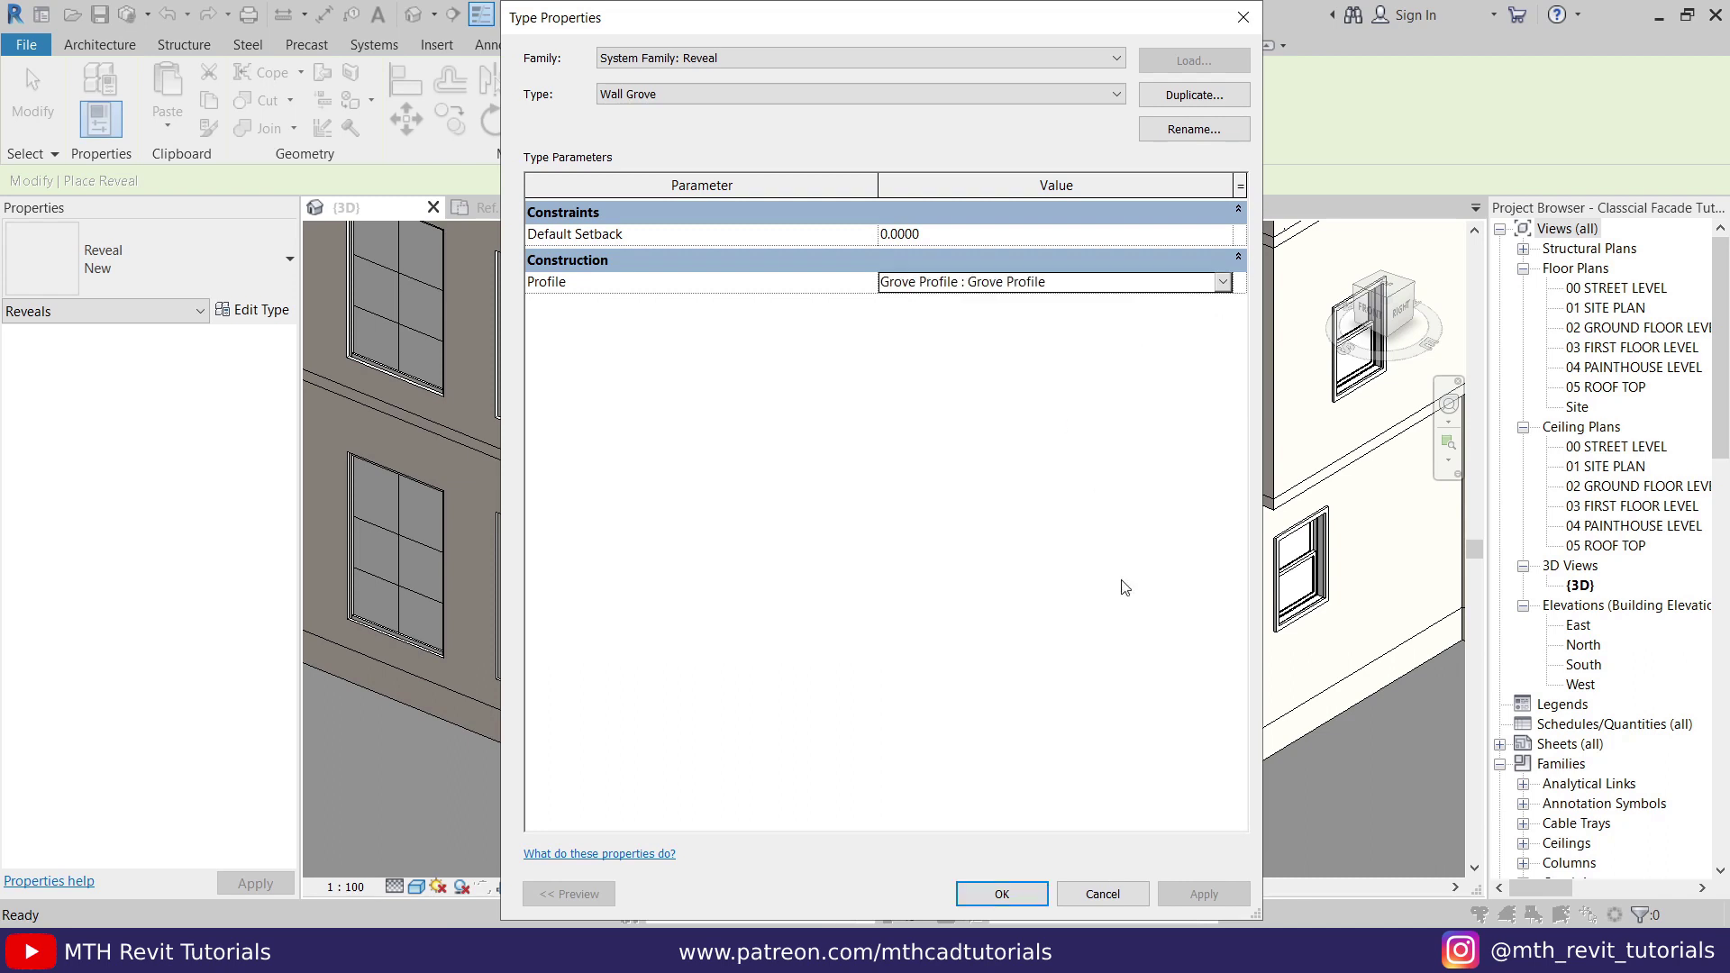
click(1000, 894)
key(Escape)
scroll(656, 737, up, 5)
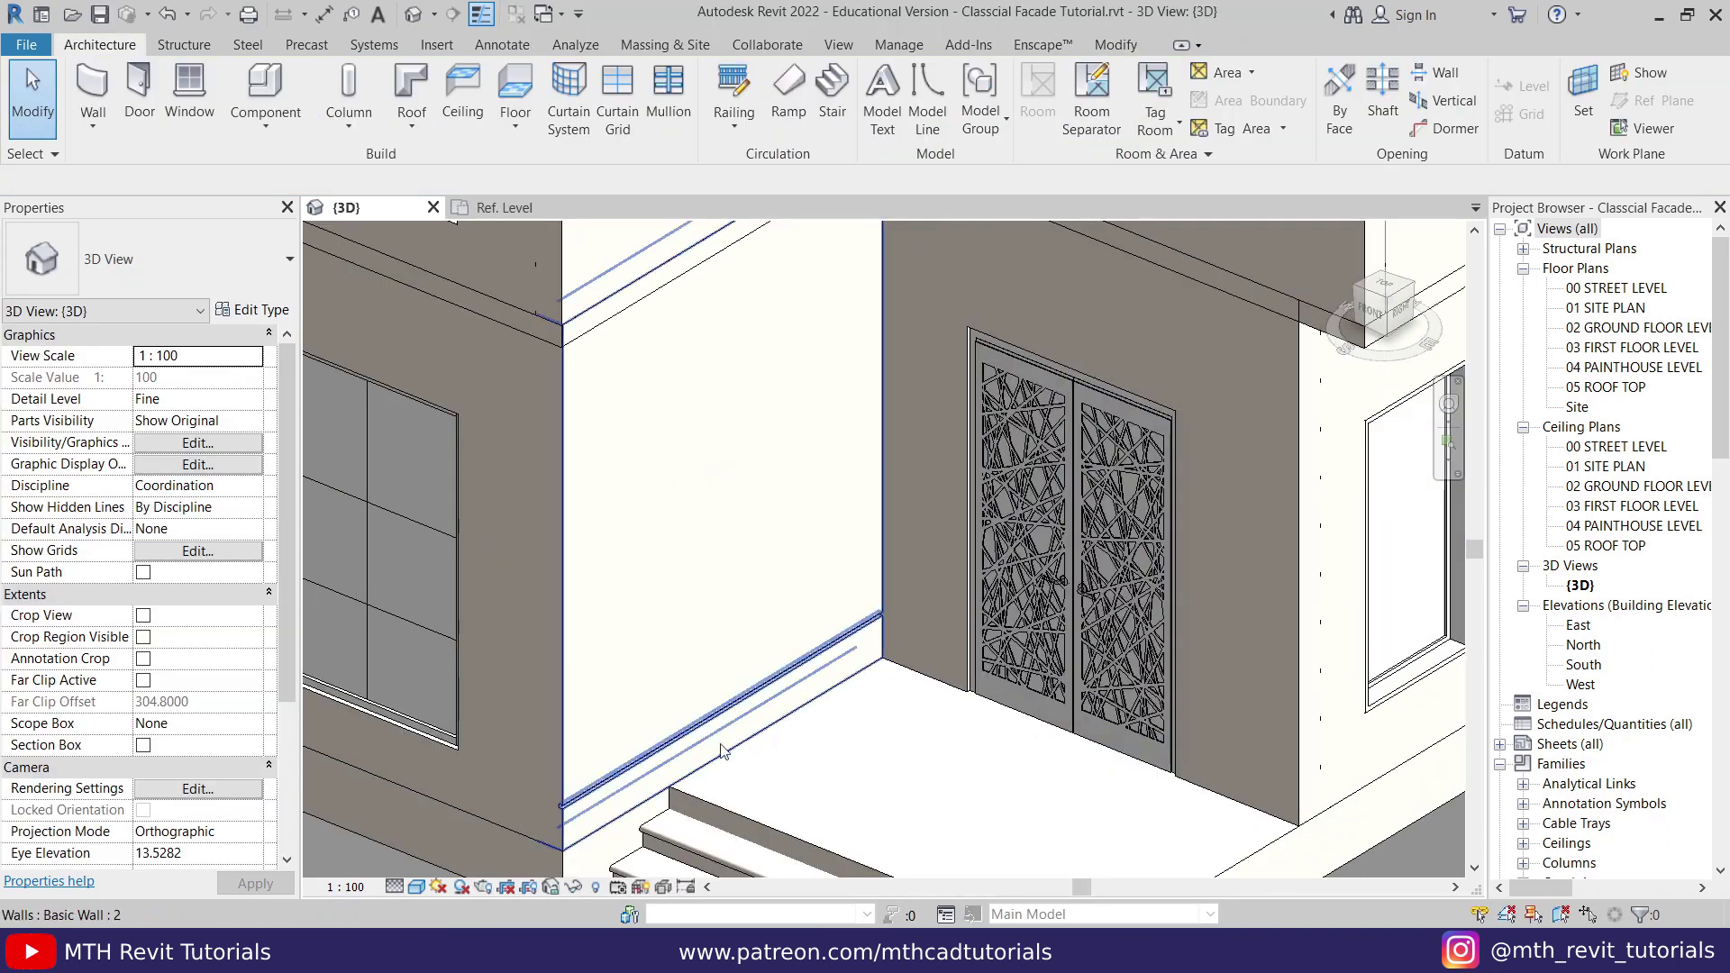
scroll(656, 736, down, 4)
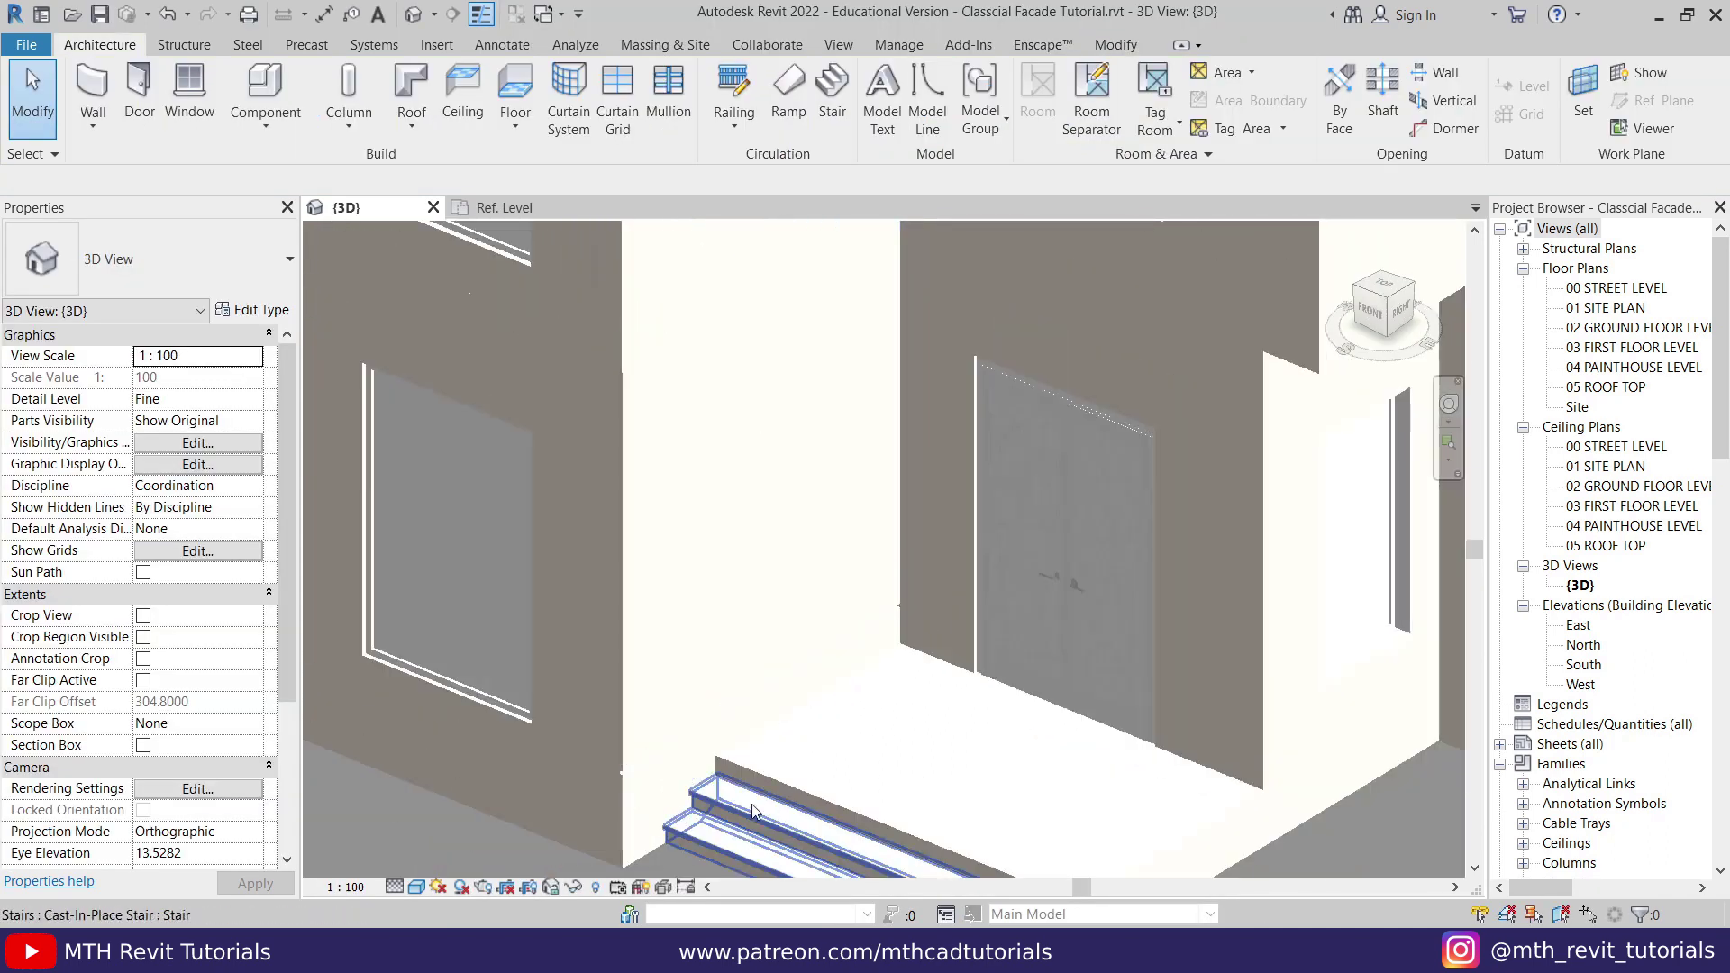
scroll(675, 606, down, 3)
scroll(734, 413, up, 4)
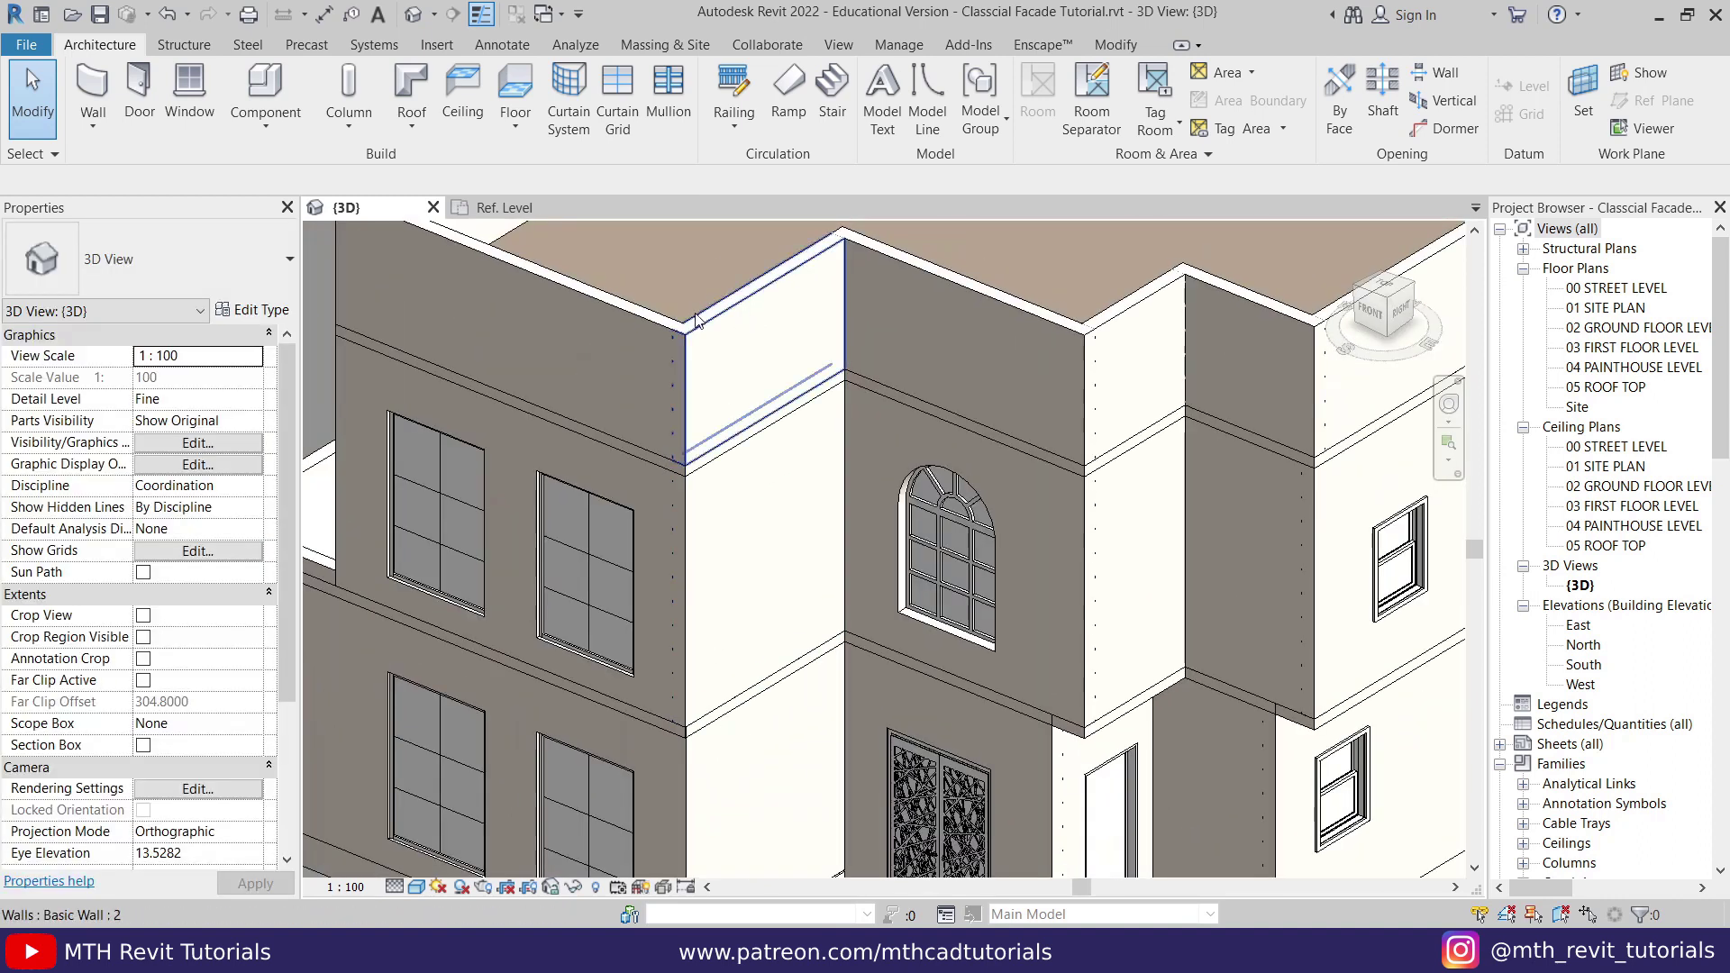
scroll(775, 505, down, 2)
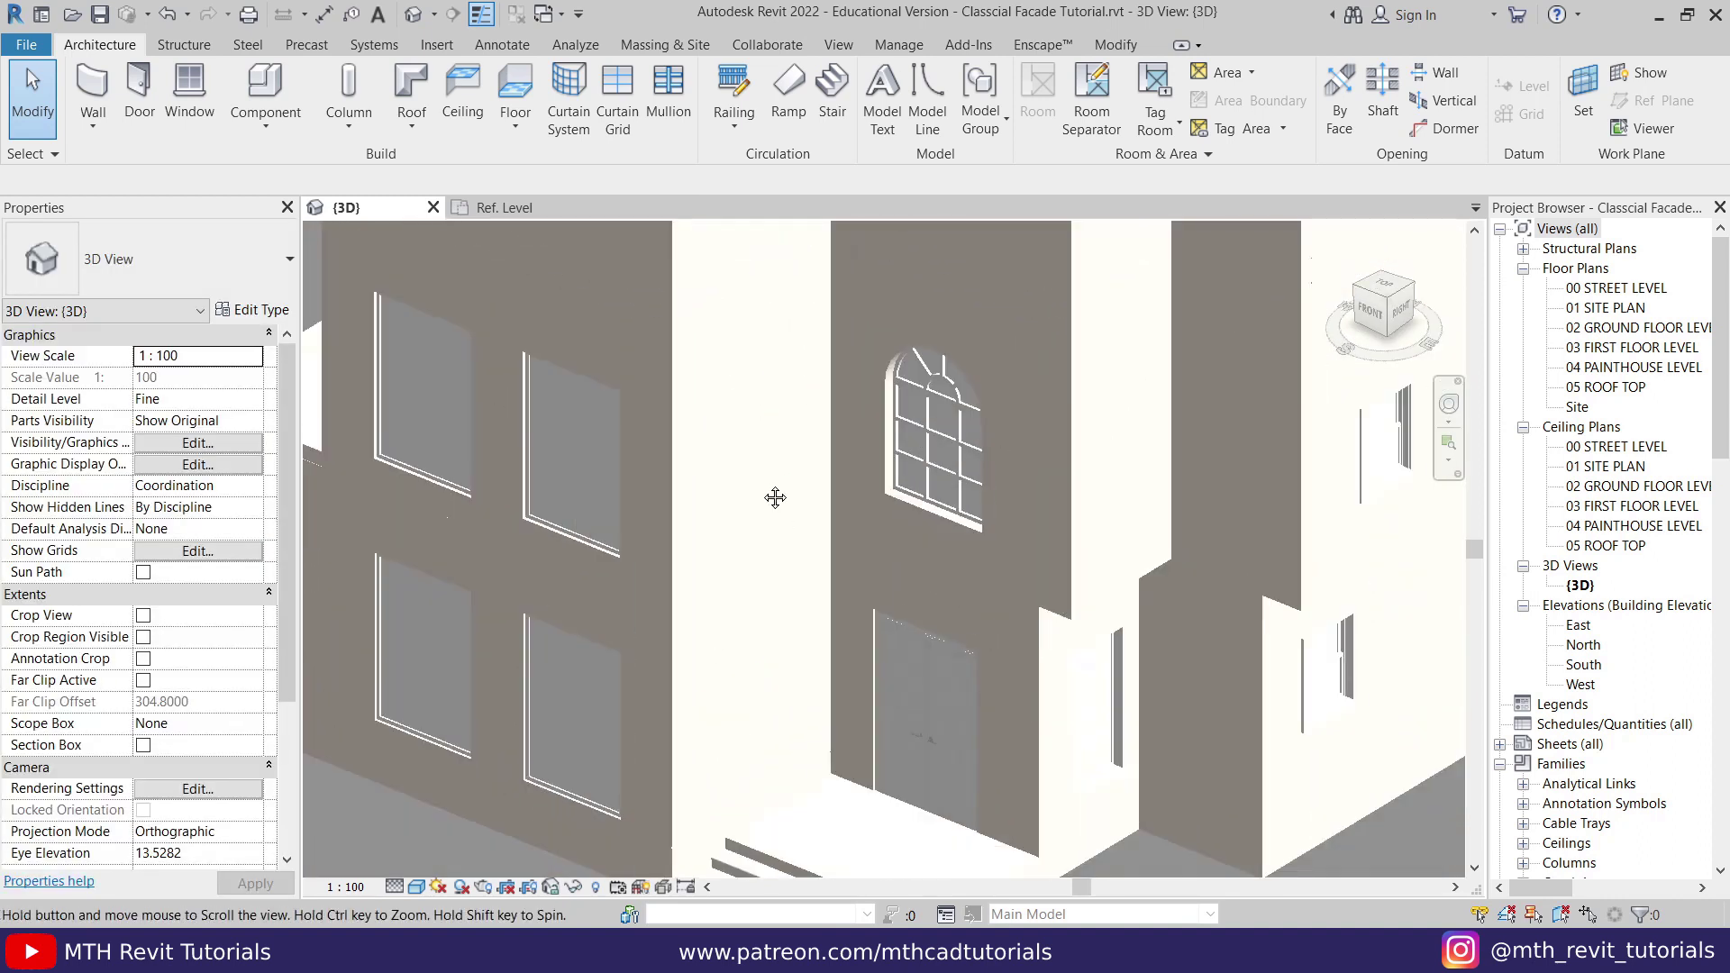
scroll(793, 720, up, 2)
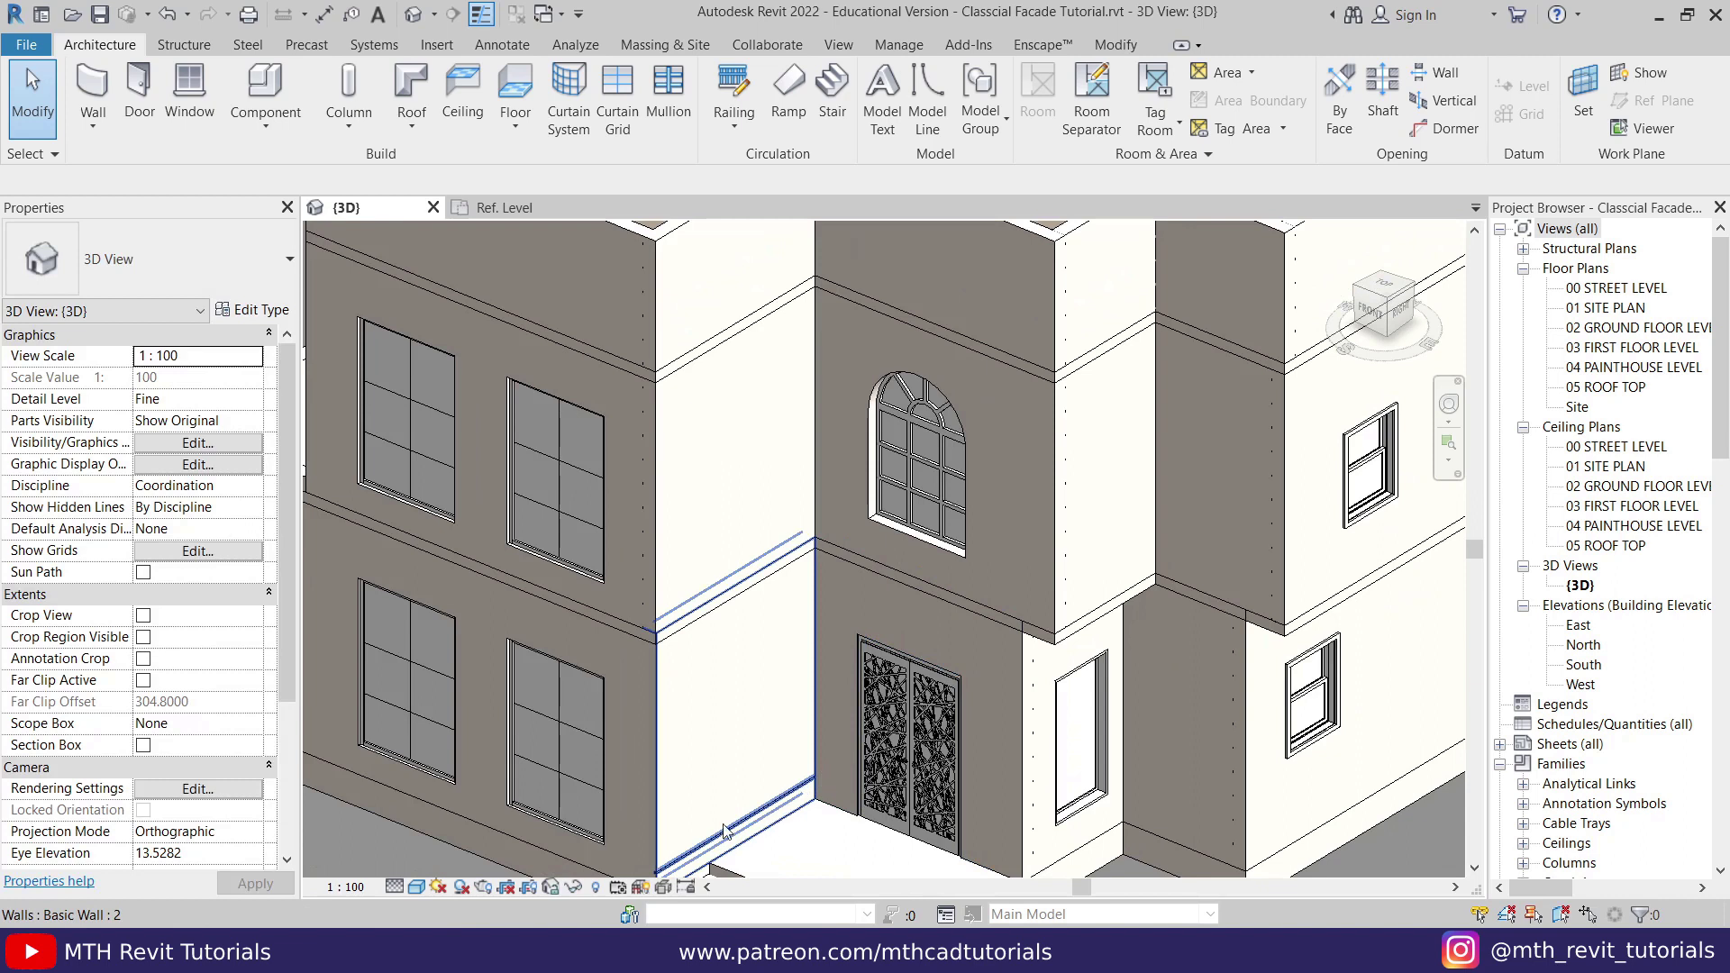
middle_drag(829, 835, 921, 786)
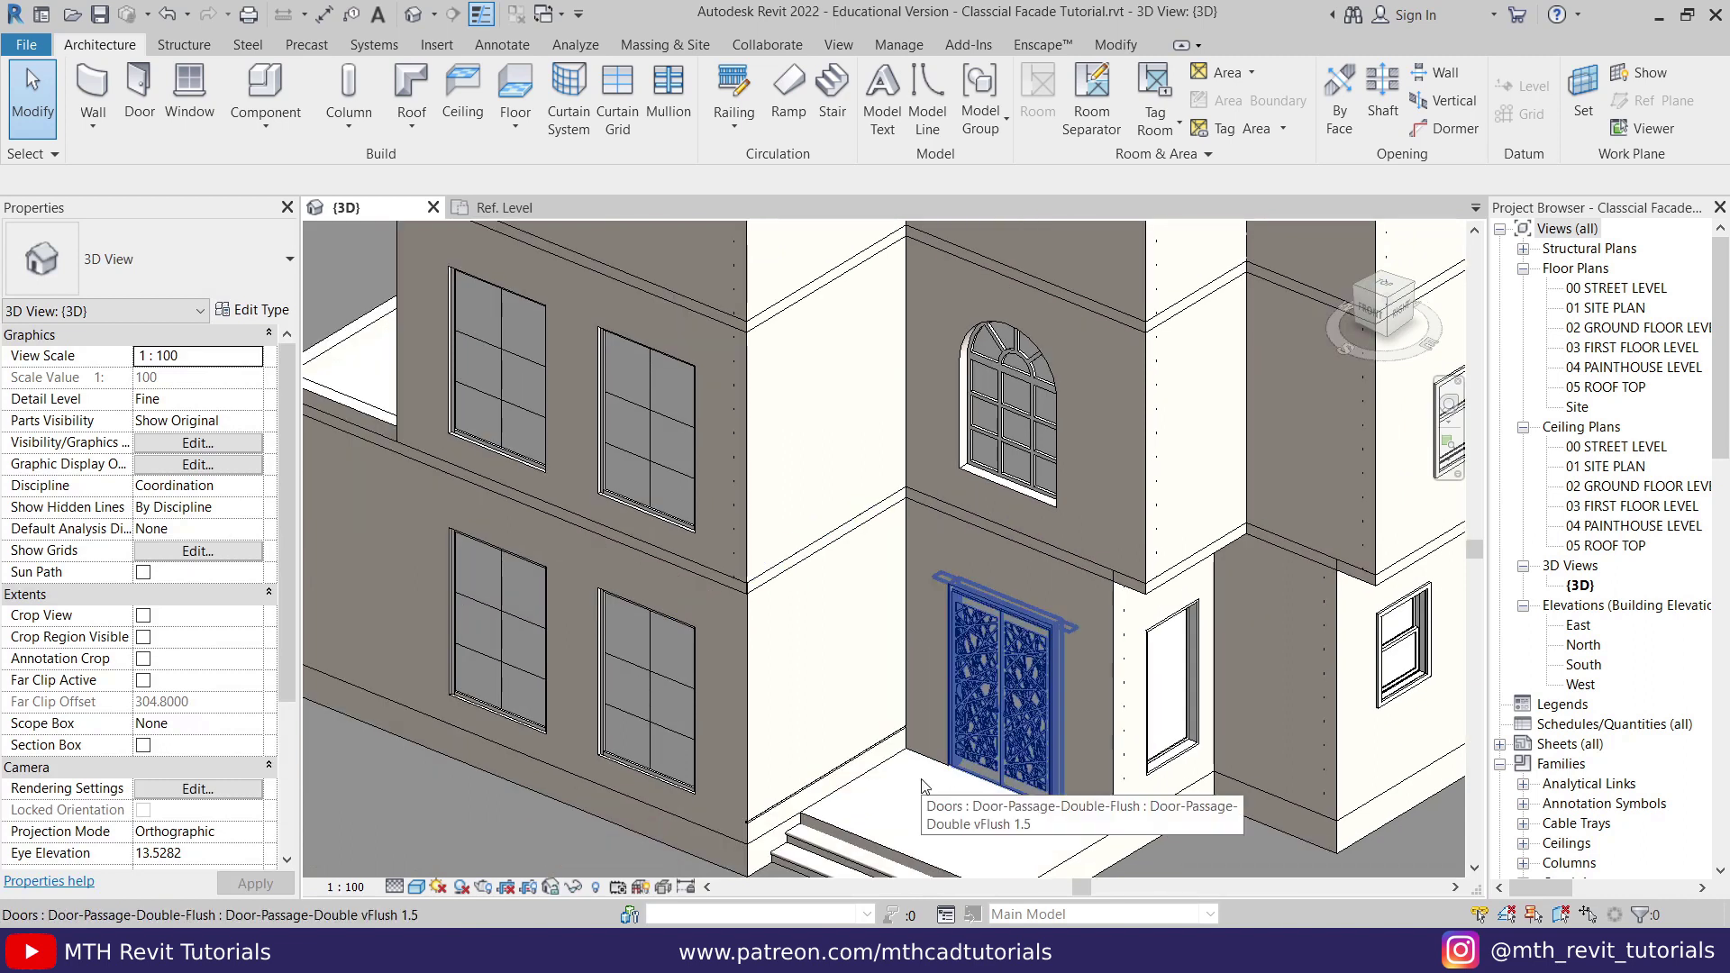
scroll(901, 738, up, 3)
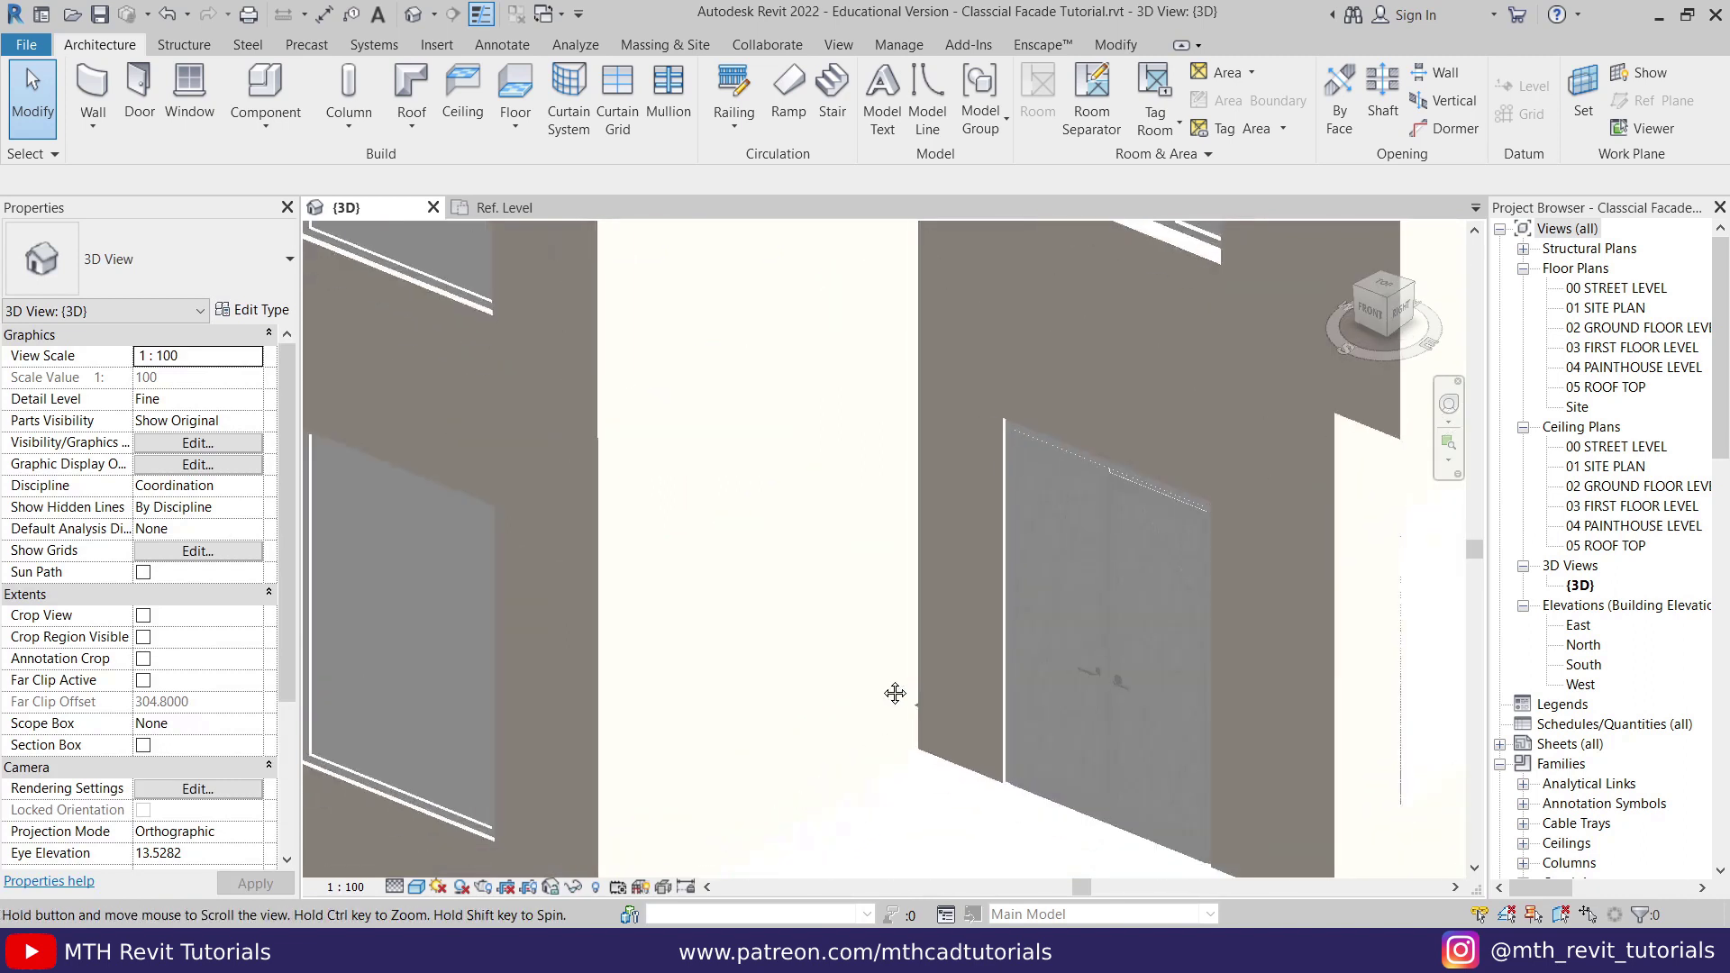
scroll(574, 836, down, 3)
scroll(444, 777, up, 3)
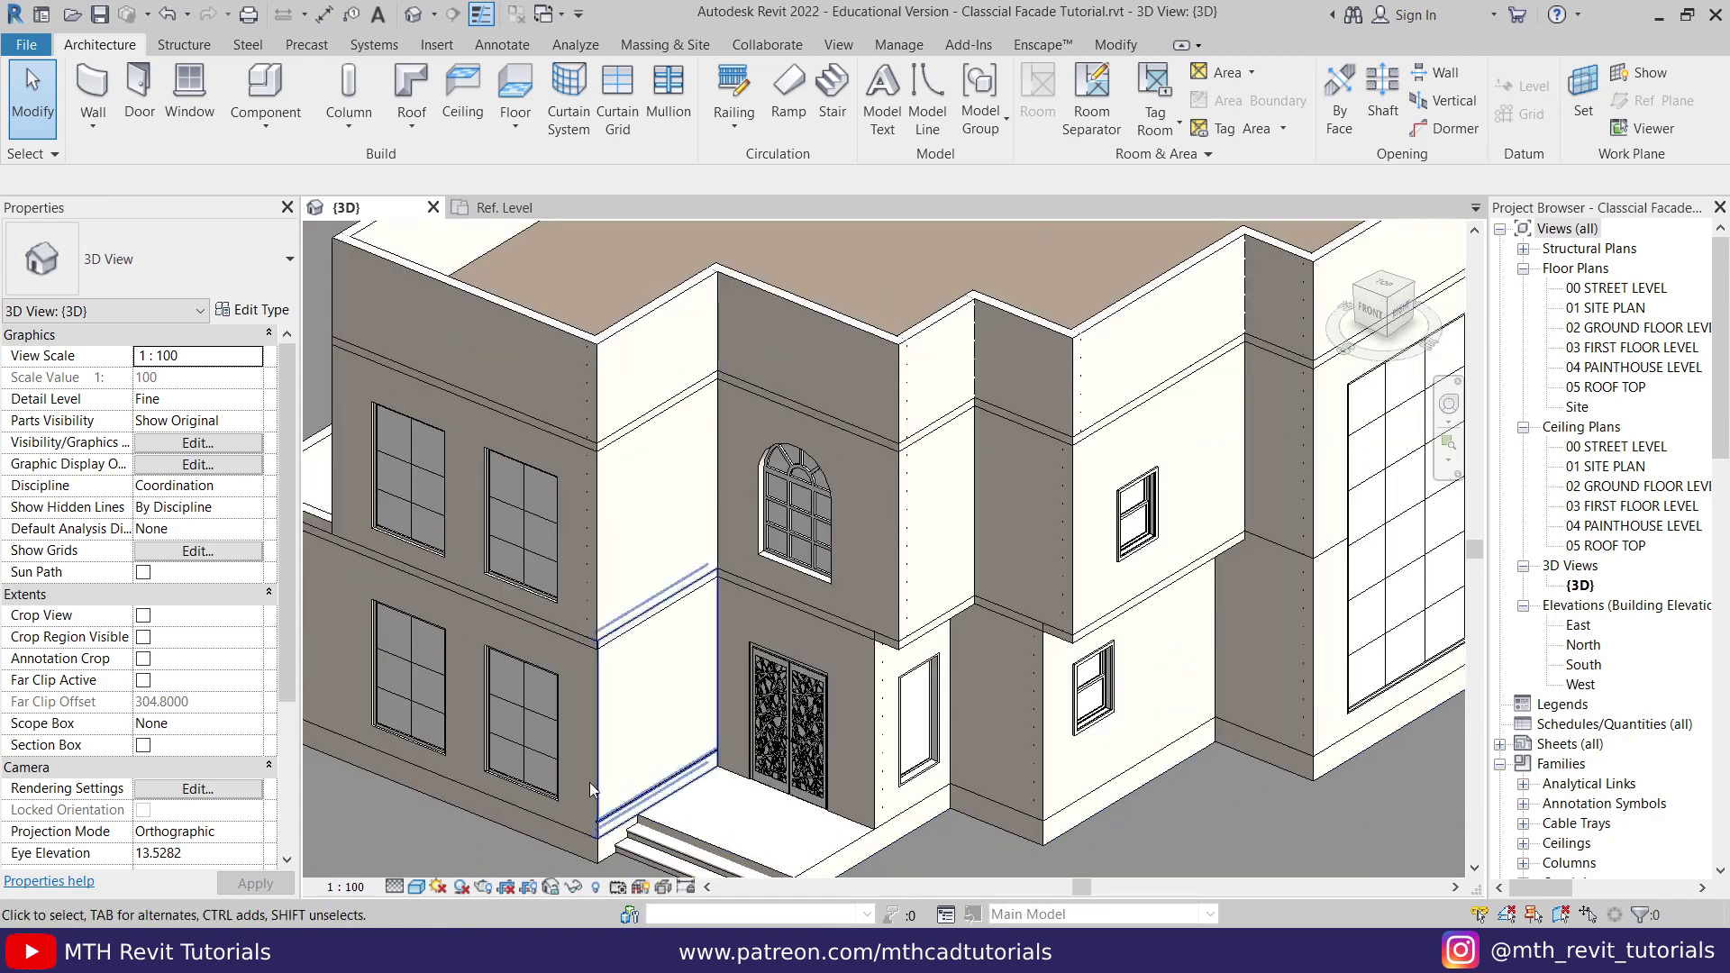
scroll(667, 637, up, 3)
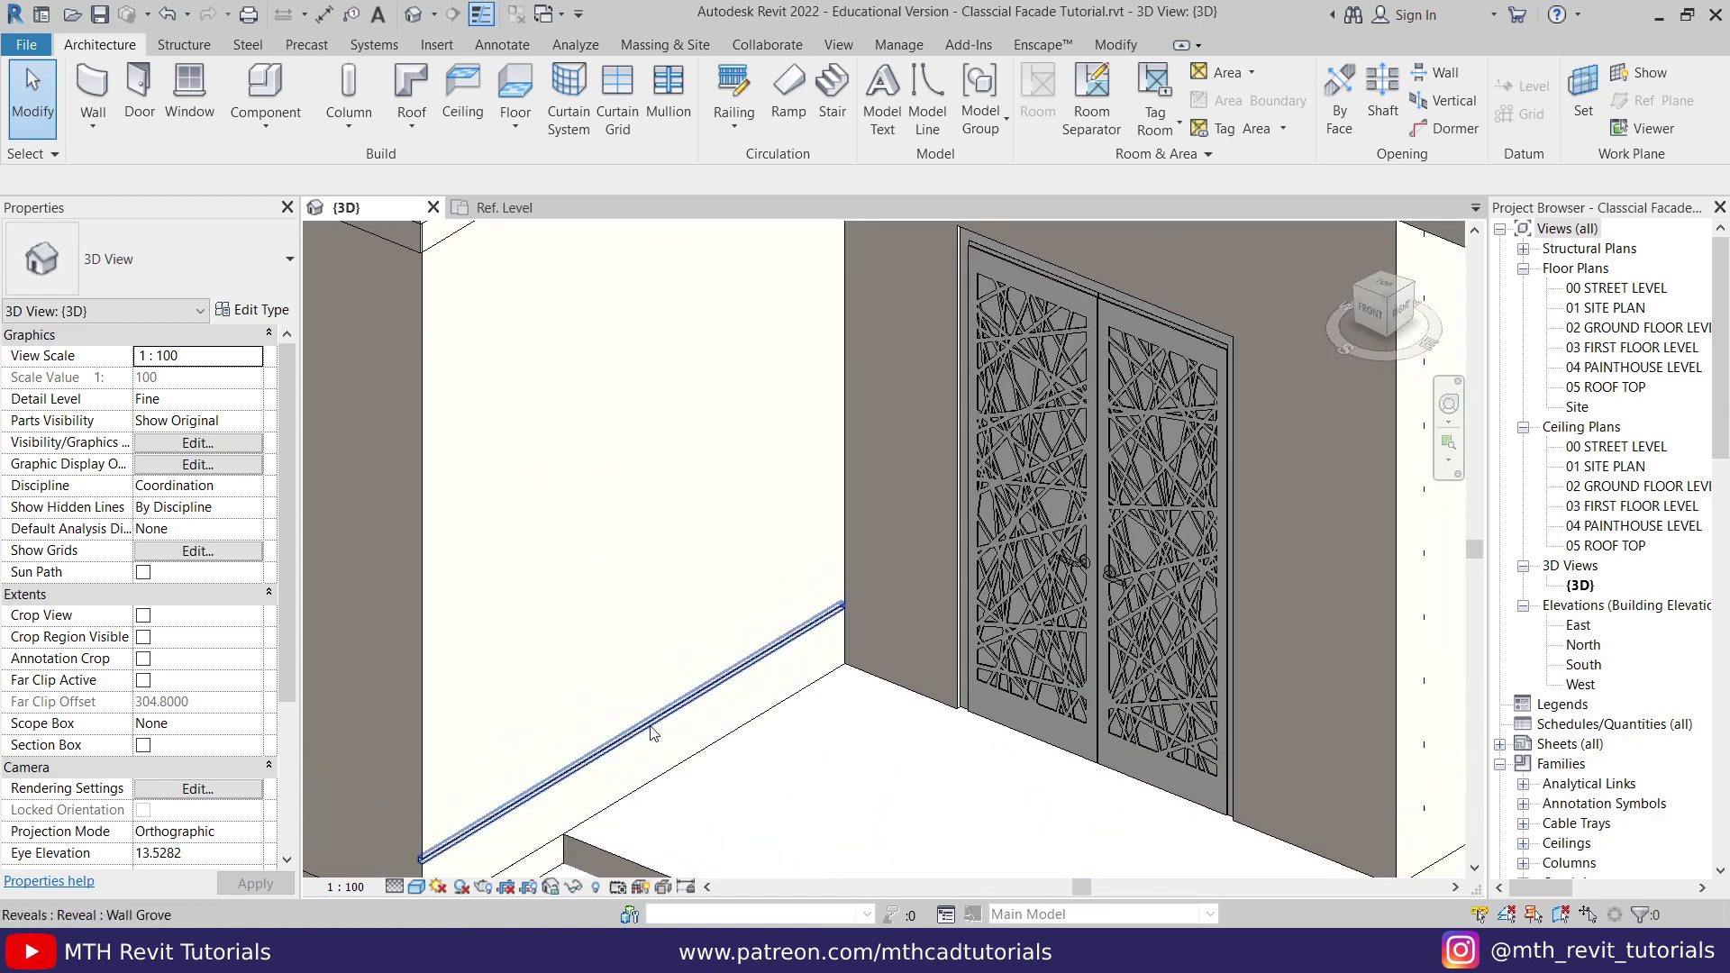
Step: Activate Wall: Reveal with Wall Grove on the lower walls and orbit to an isometric view
click(656, 721)
key(Escape)
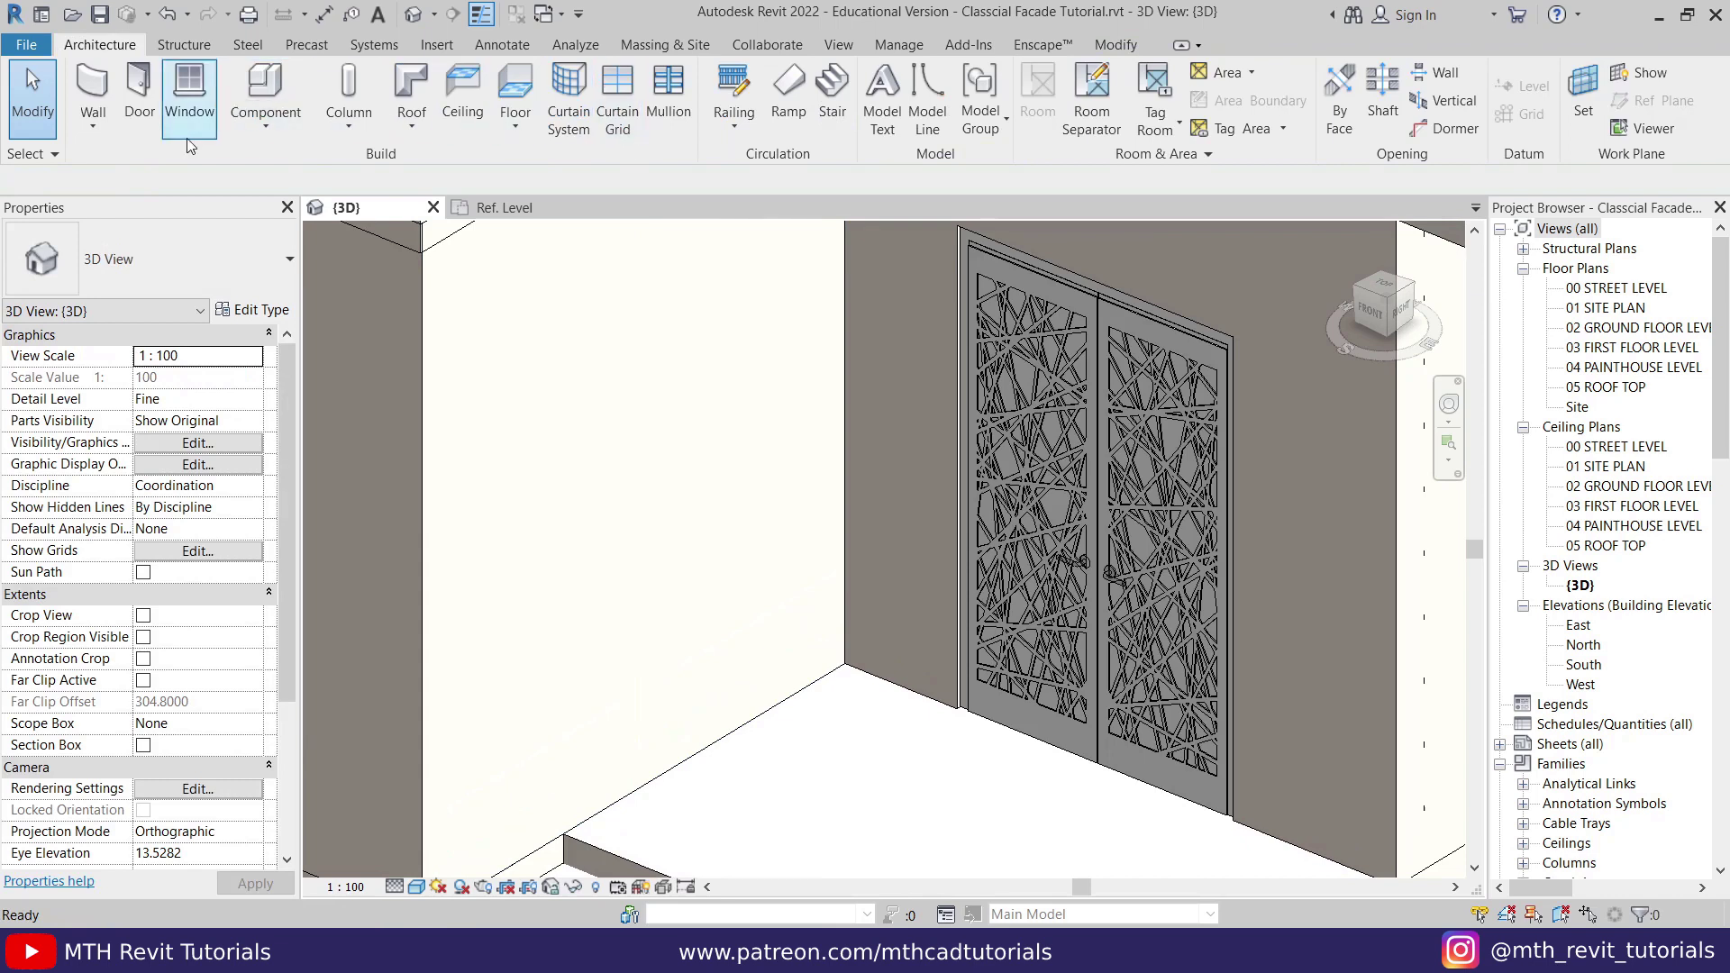
click(91, 130)
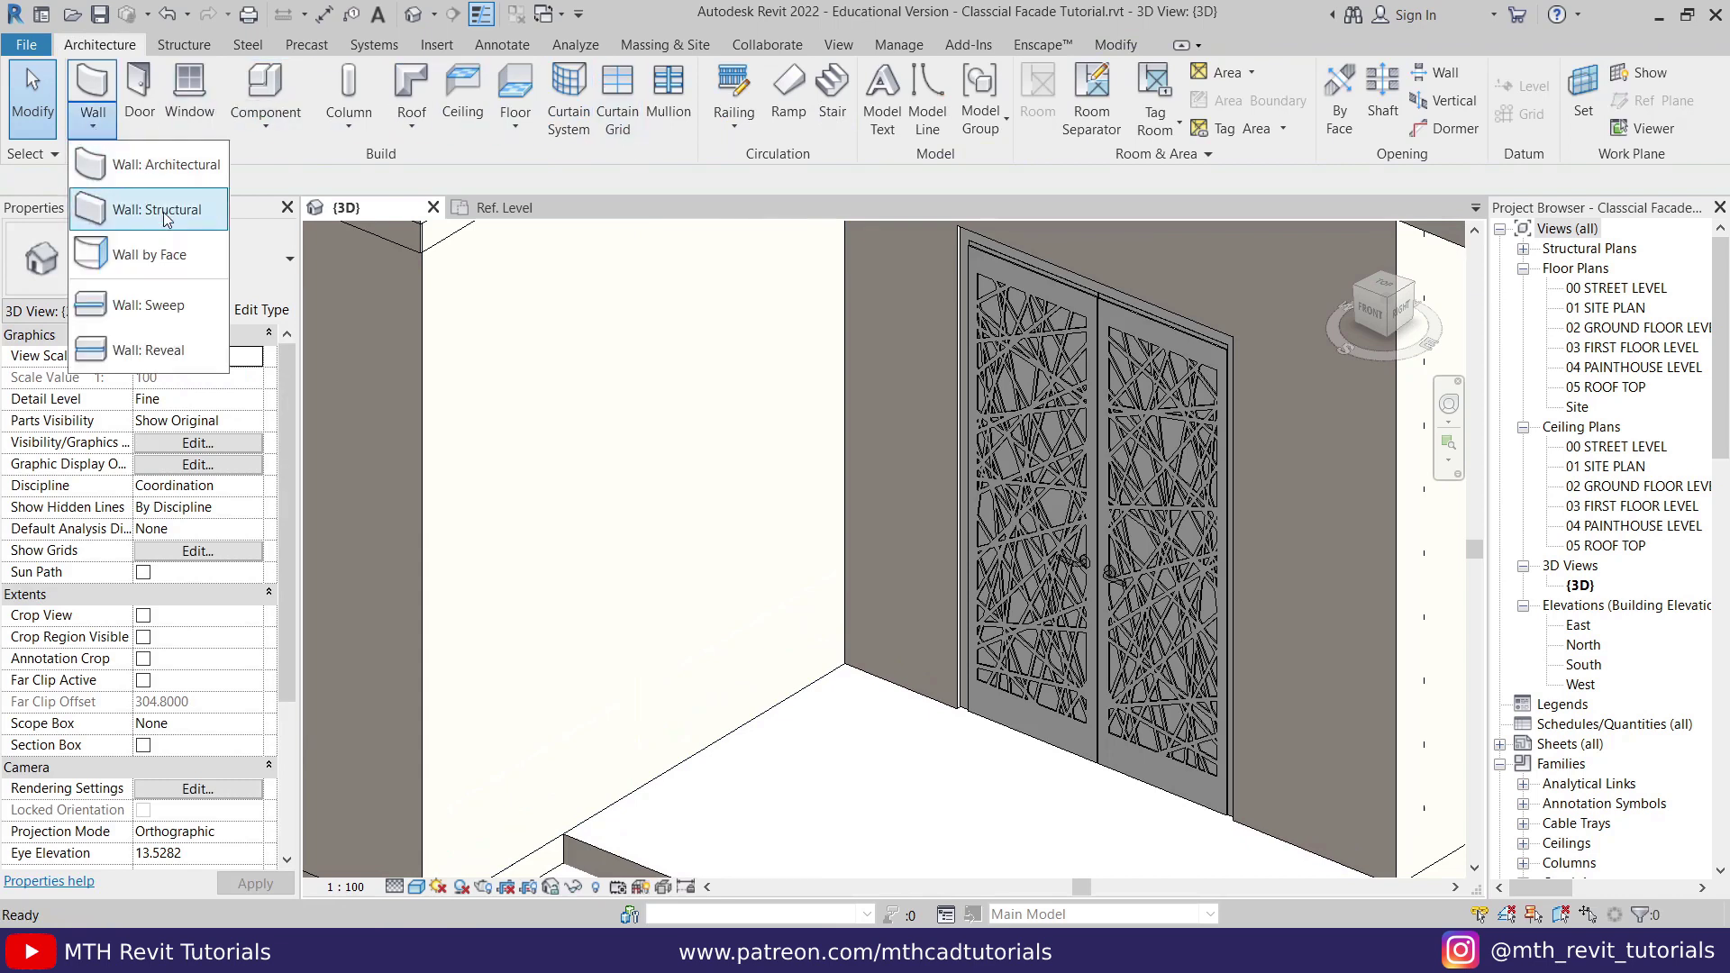
click(156, 352)
middle_drag(651, 709, 657, 560)
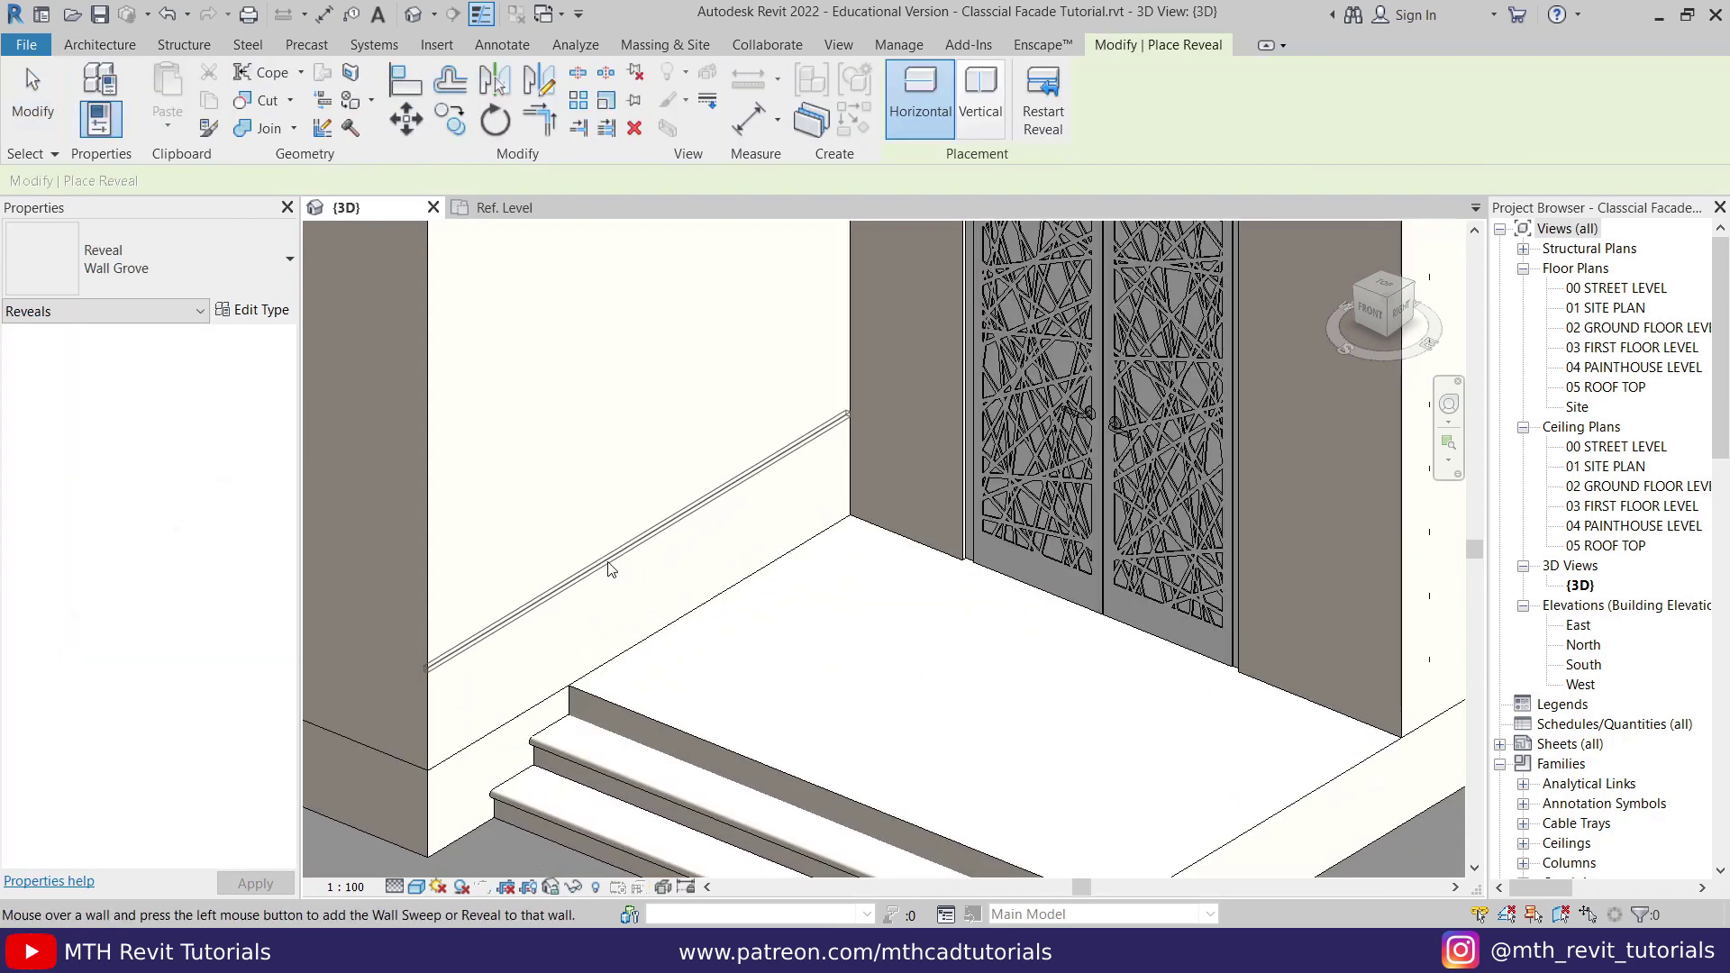
middle_drag(871, 463, 838, 673)
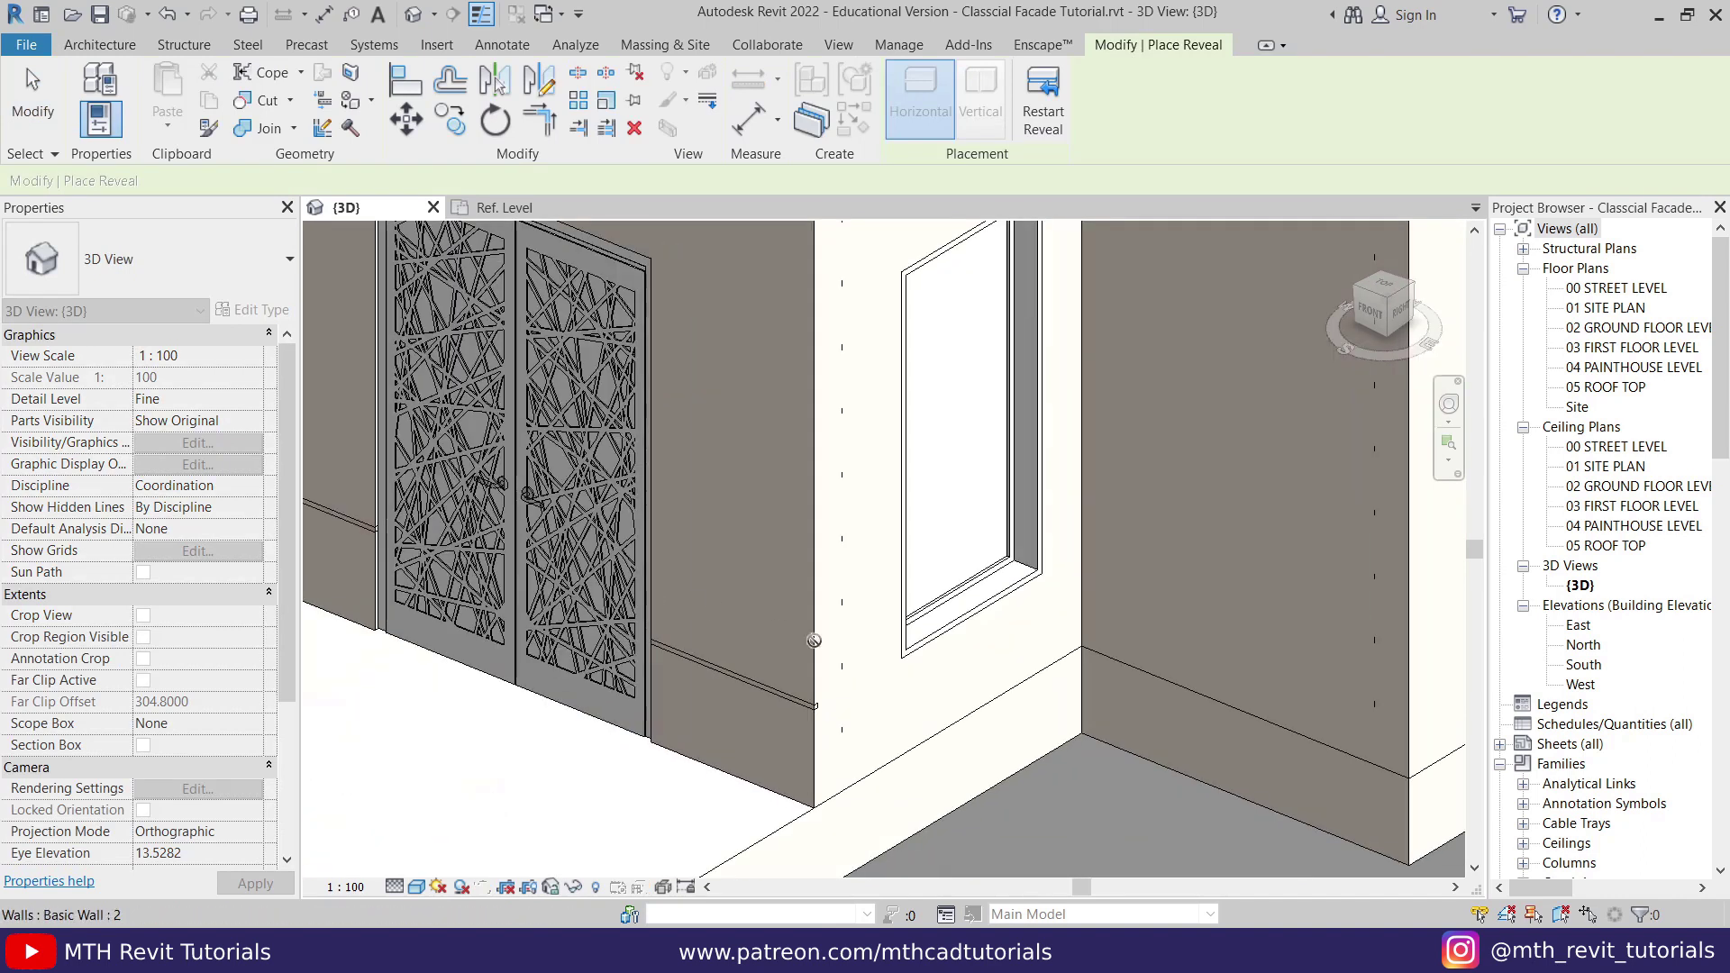
scroll(1152, 591, down, 3)
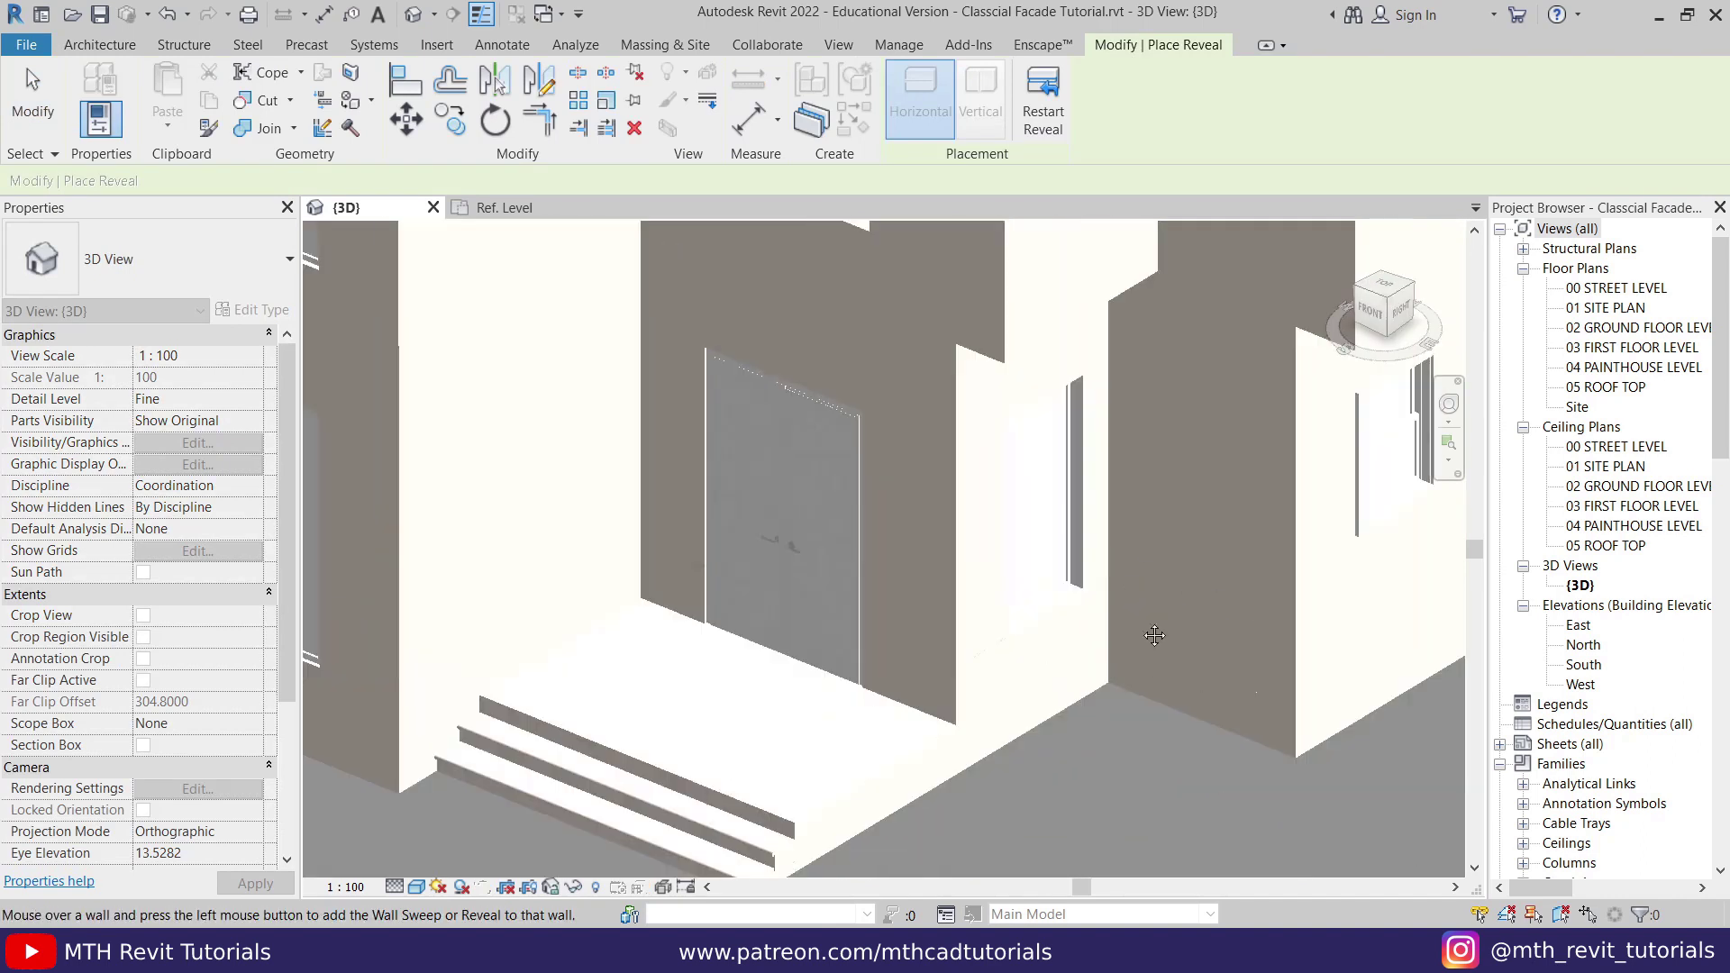
shift+middle_drag(1108, 629, 569, 760)
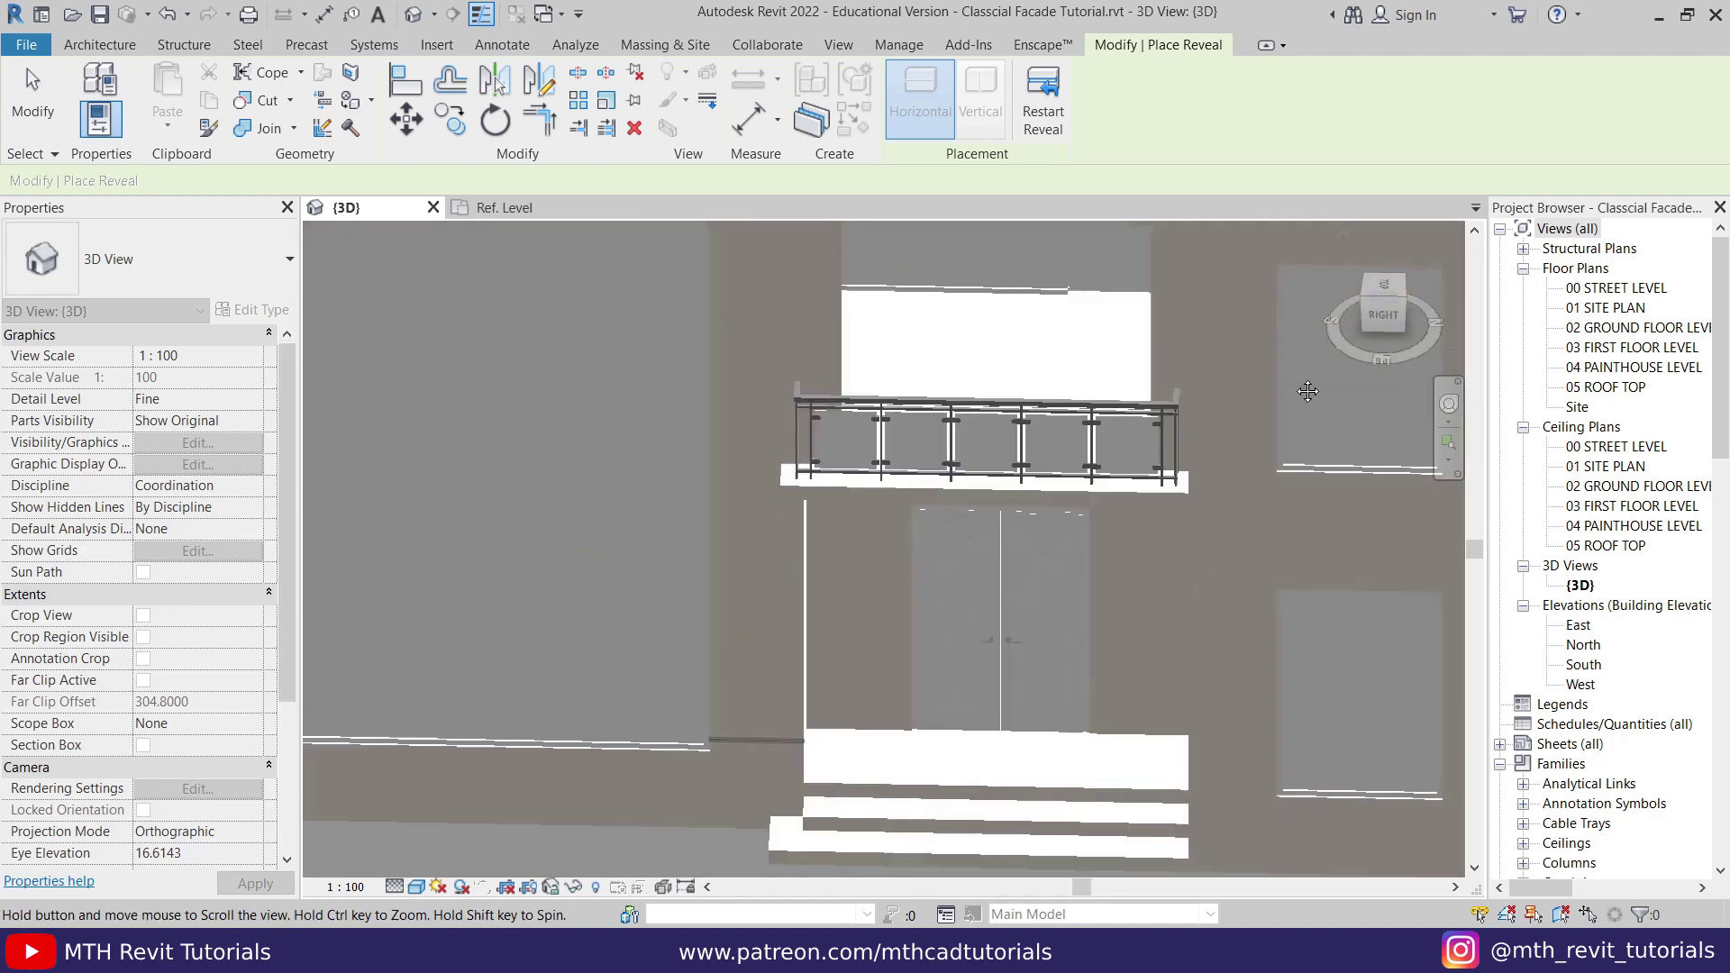
shift+middle_drag(1307, 391, 820, 466)
right_click(820, 466)
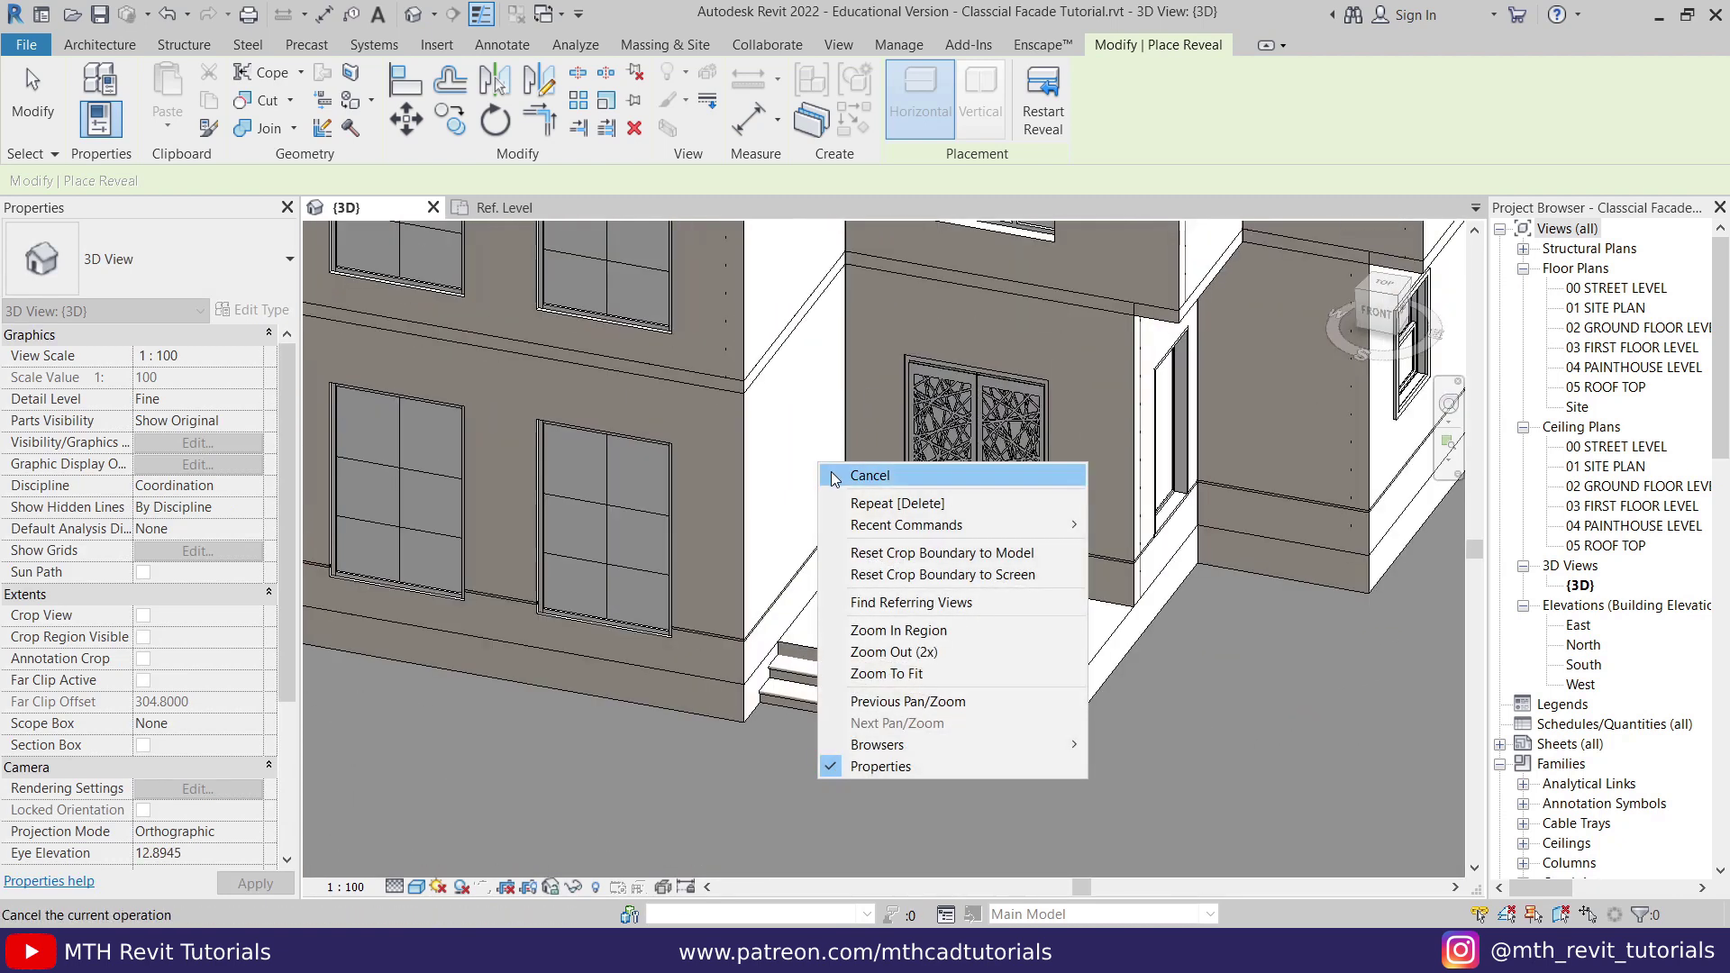
Step: Open the South elevation and move the Wall Grove reveal lower on the wall
click(834, 475)
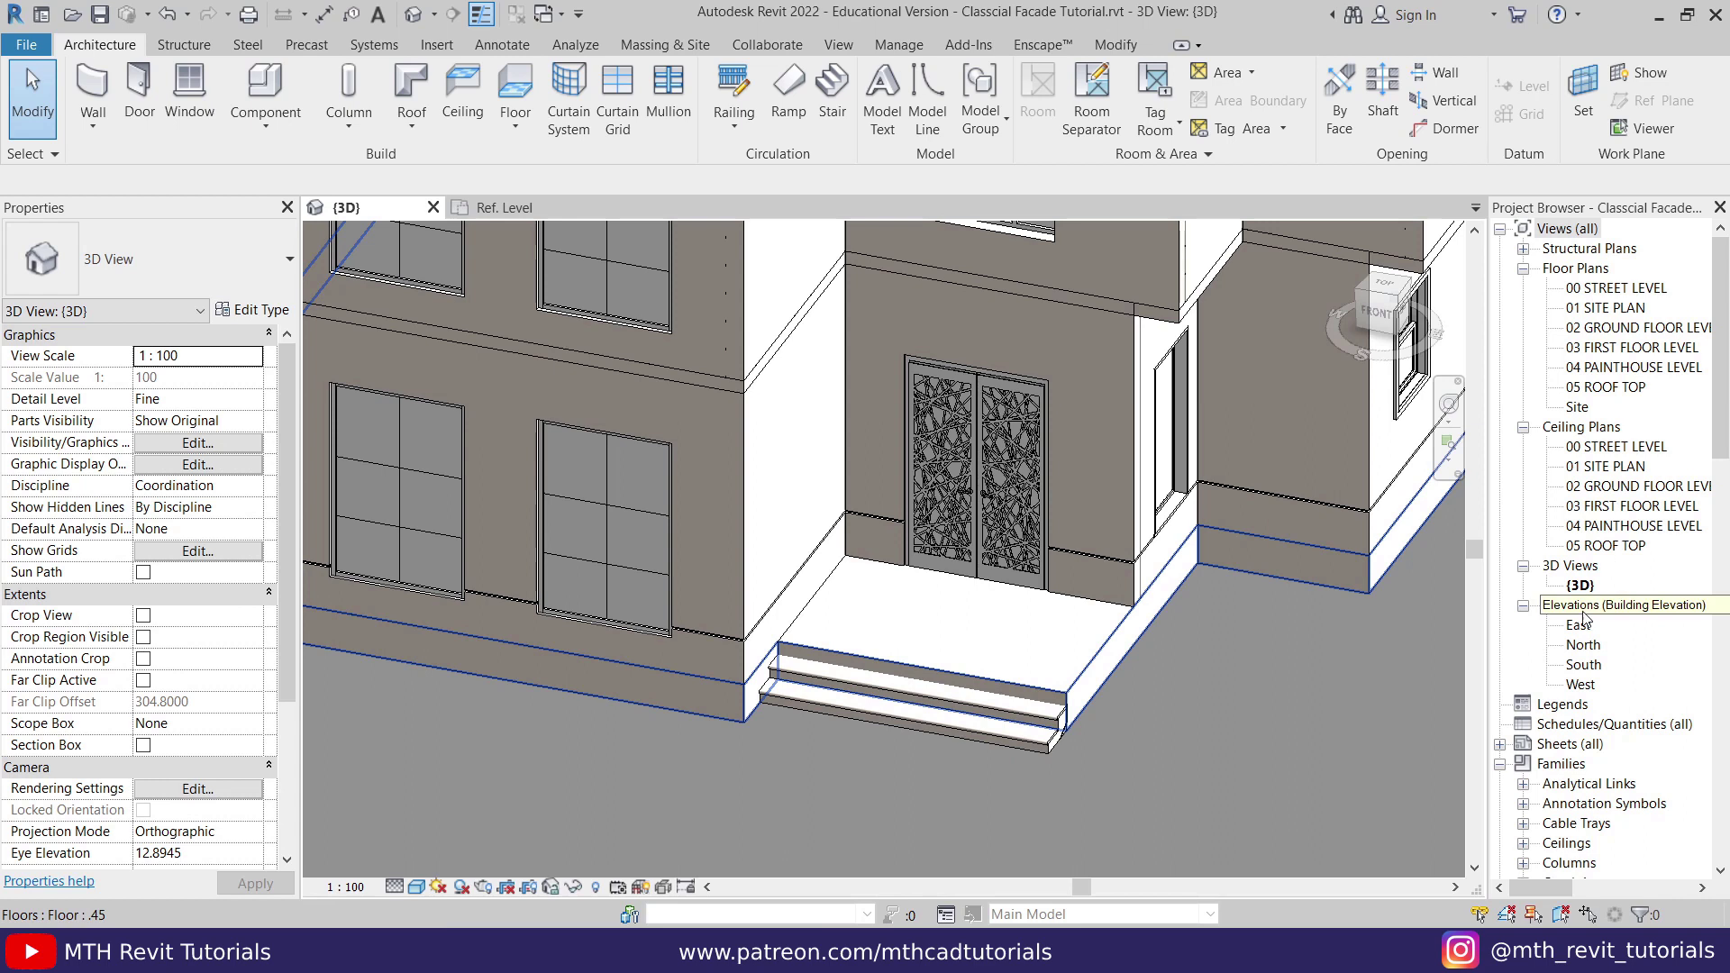
double_click(1582, 665)
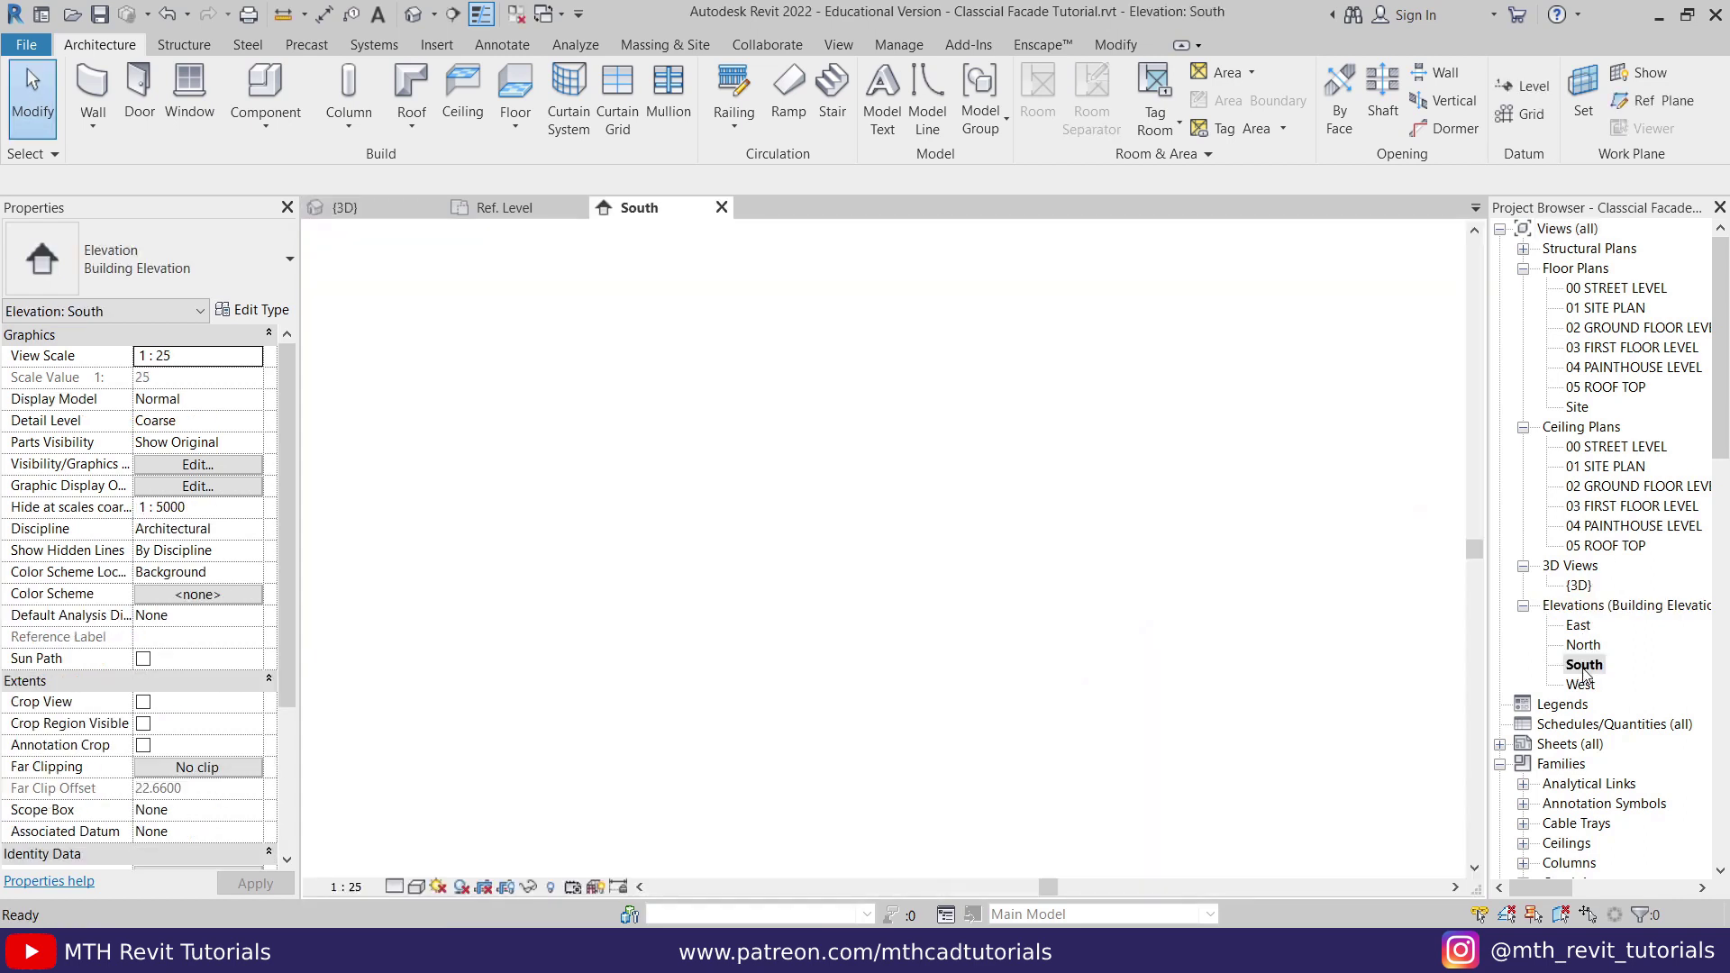
scroll(1012, 497, up, 10)
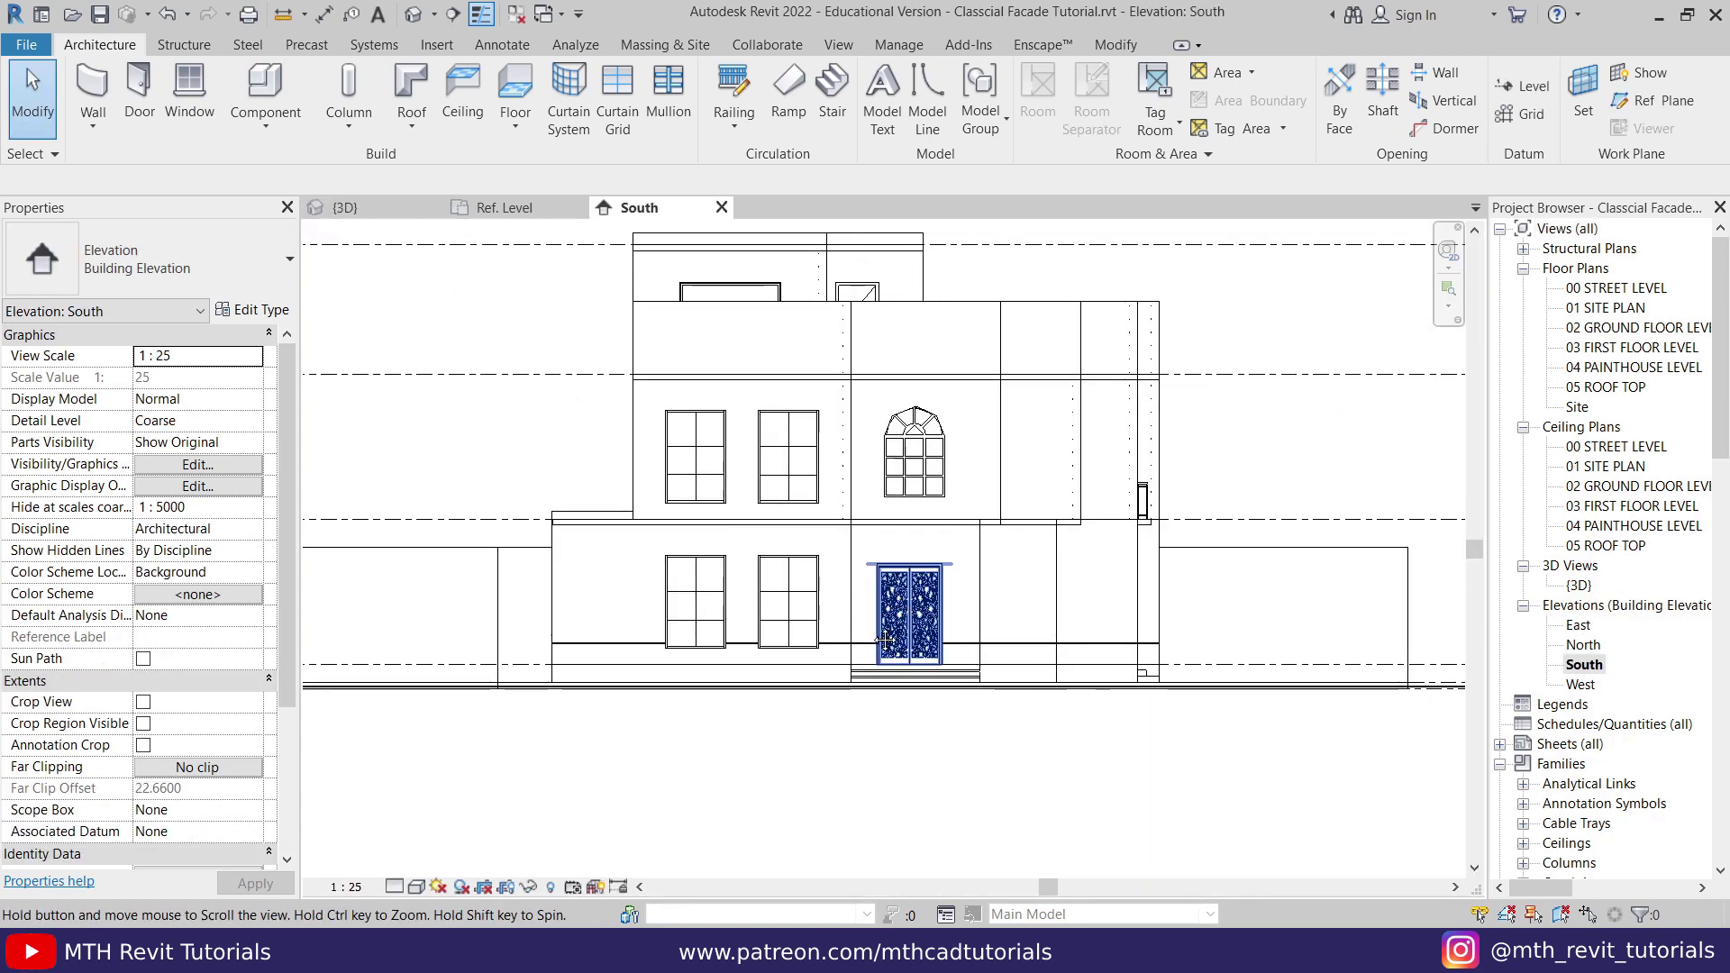
click(931, 584)
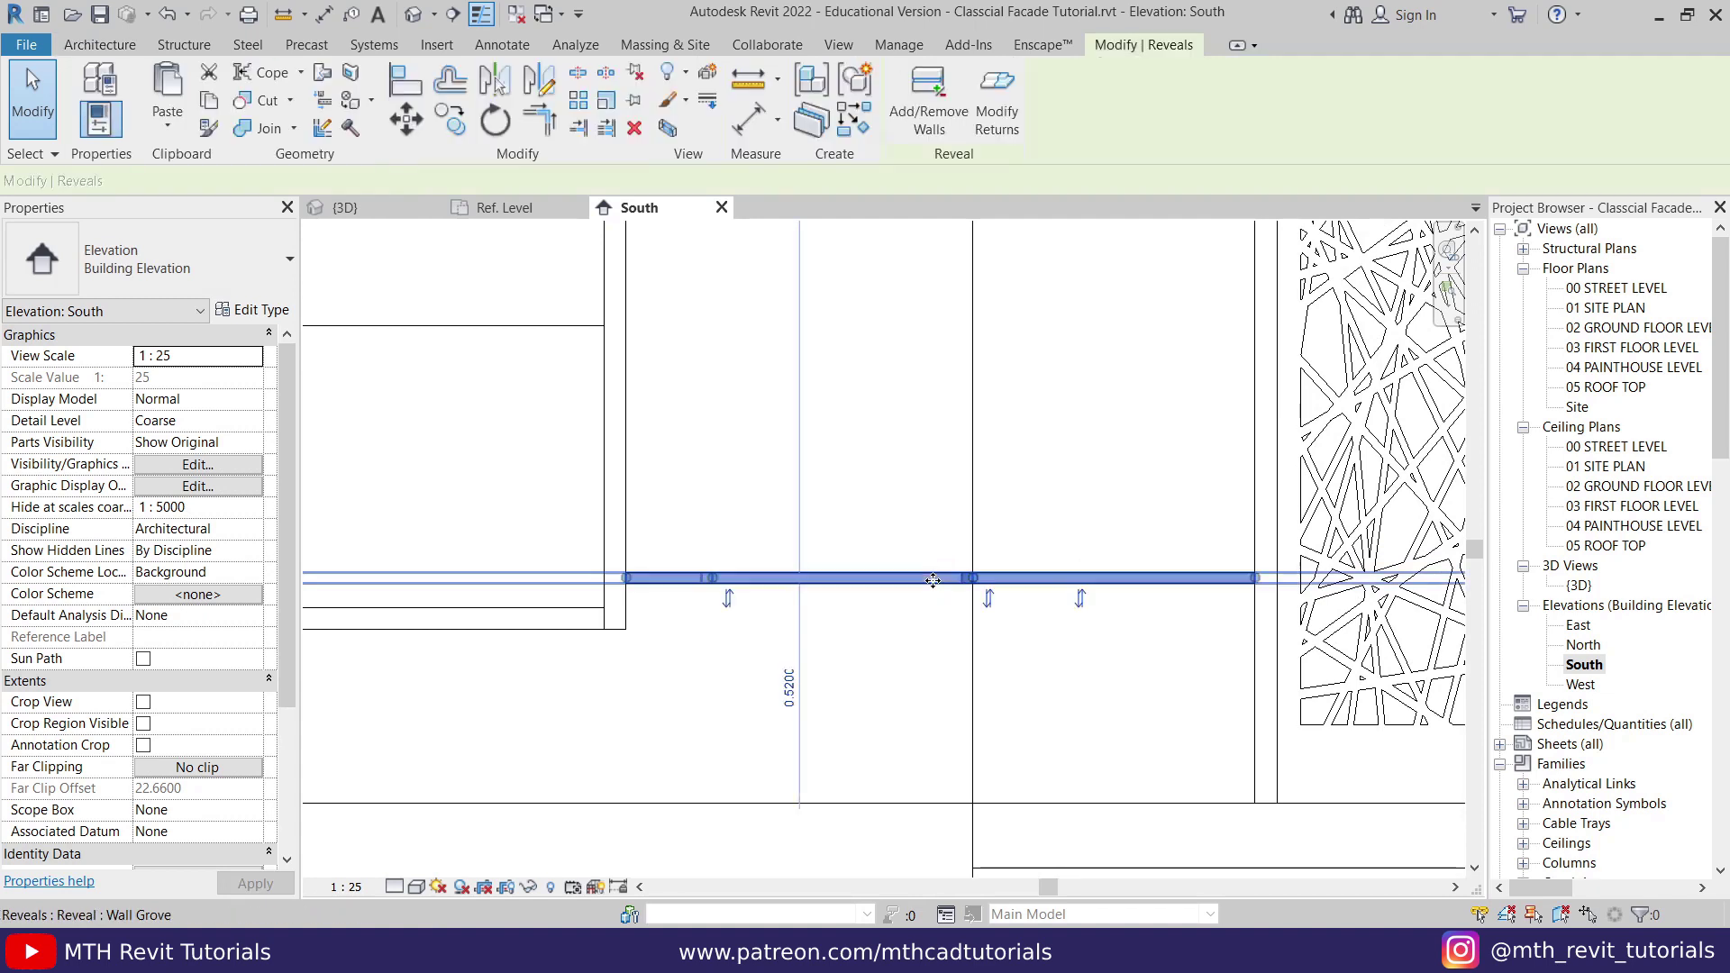
click(408, 119)
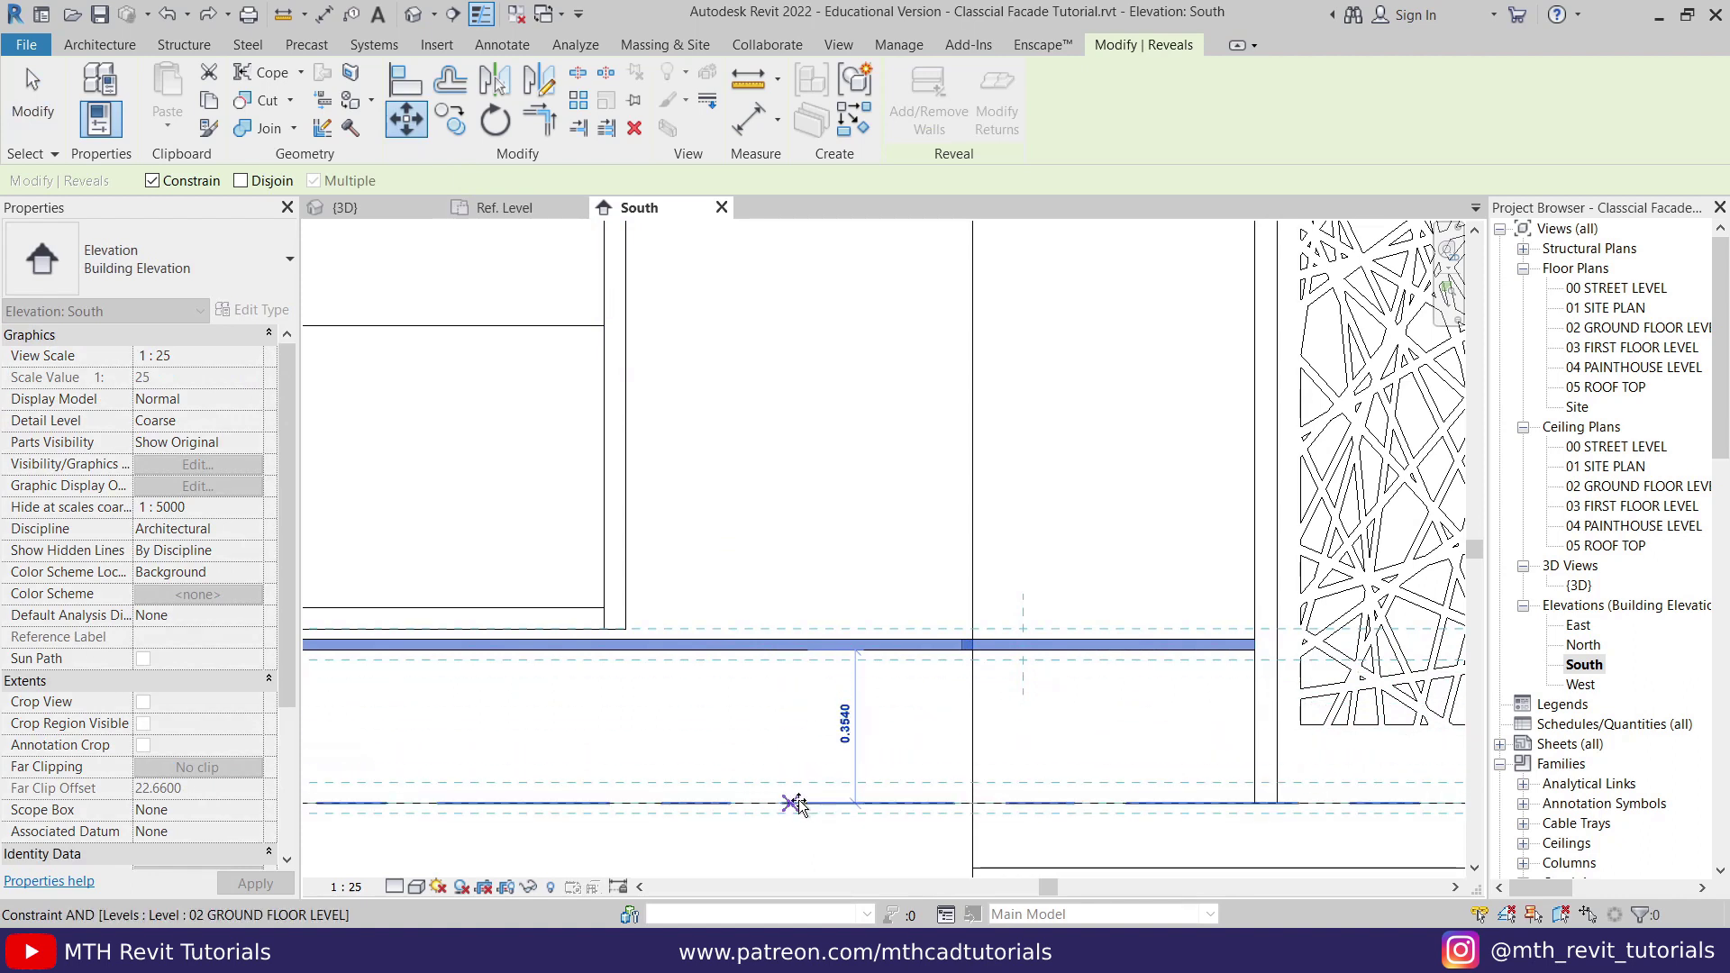
click(799, 804)
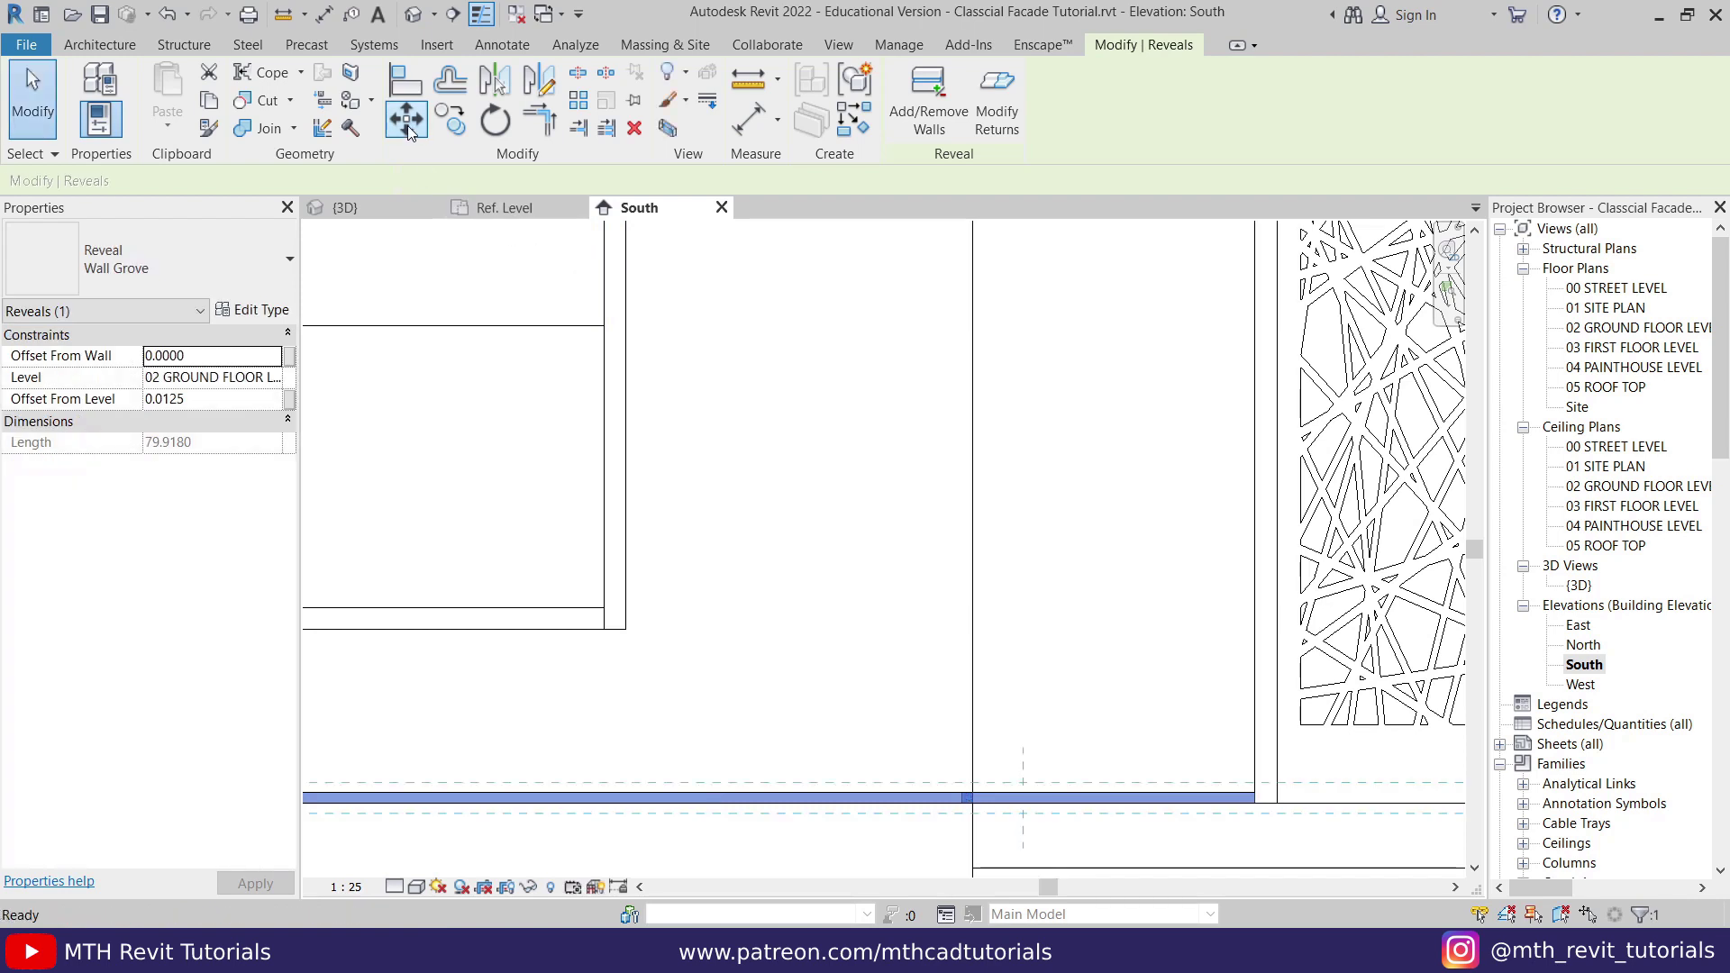
Step: Move the reveal a further 0.30 so it sits 0.3125 above 02 GROUND FLOOR
click(405, 119)
click(823, 802)
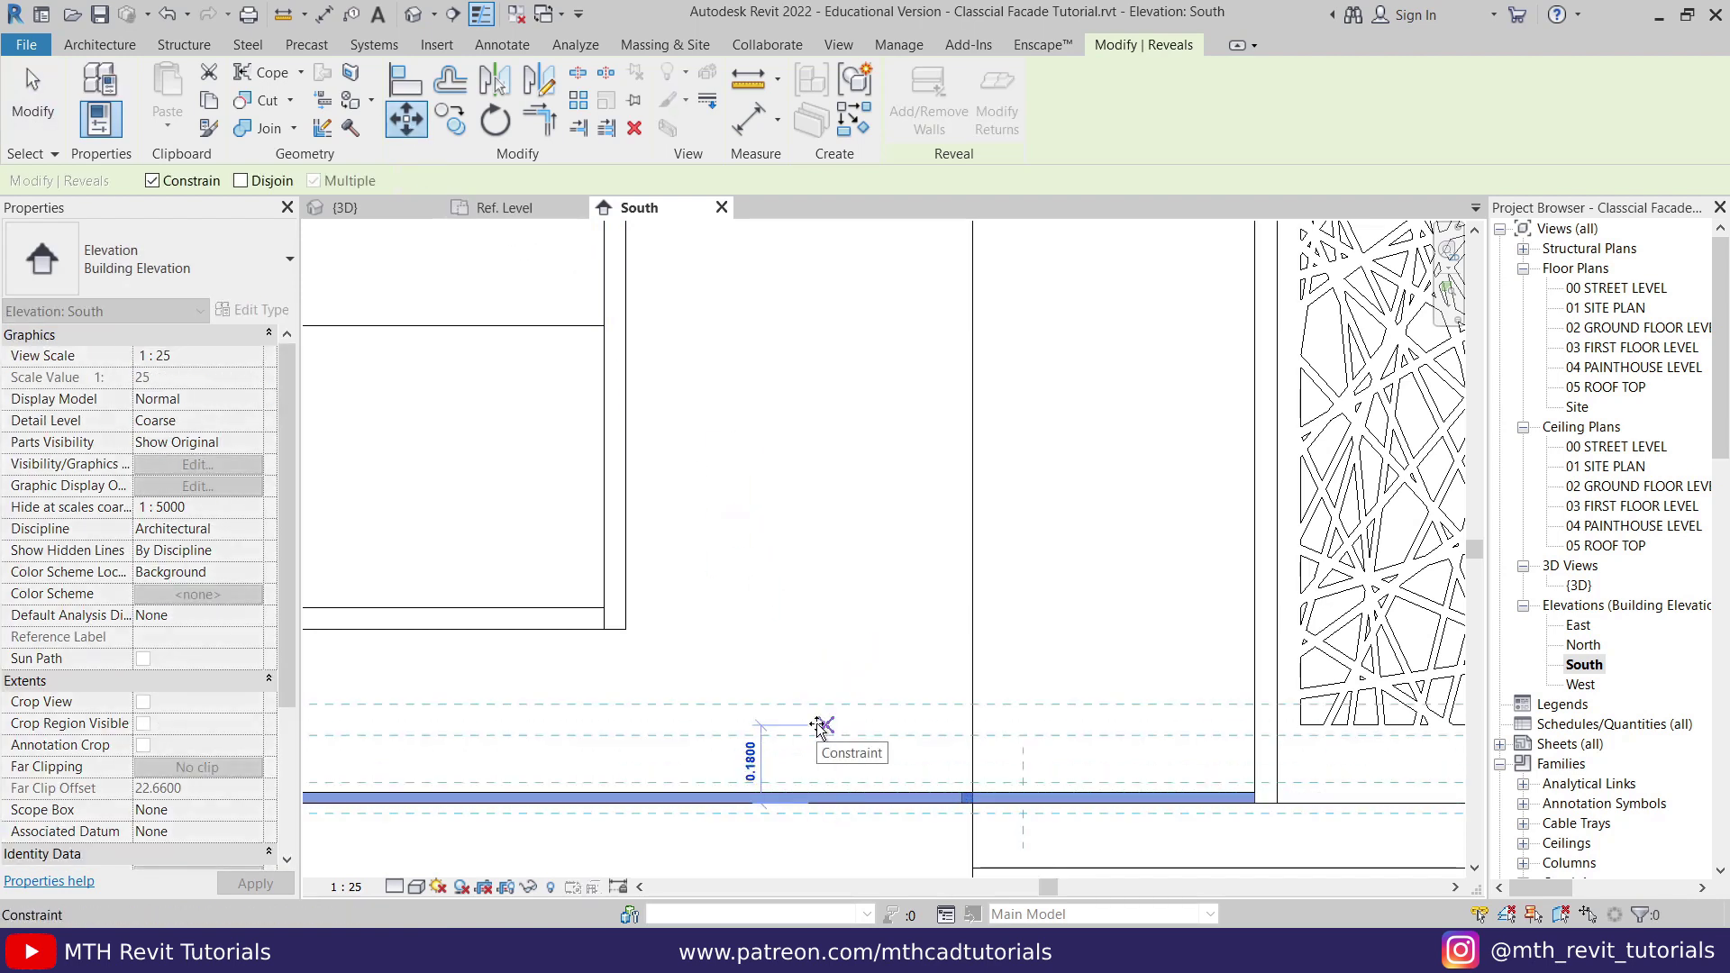
text(30)
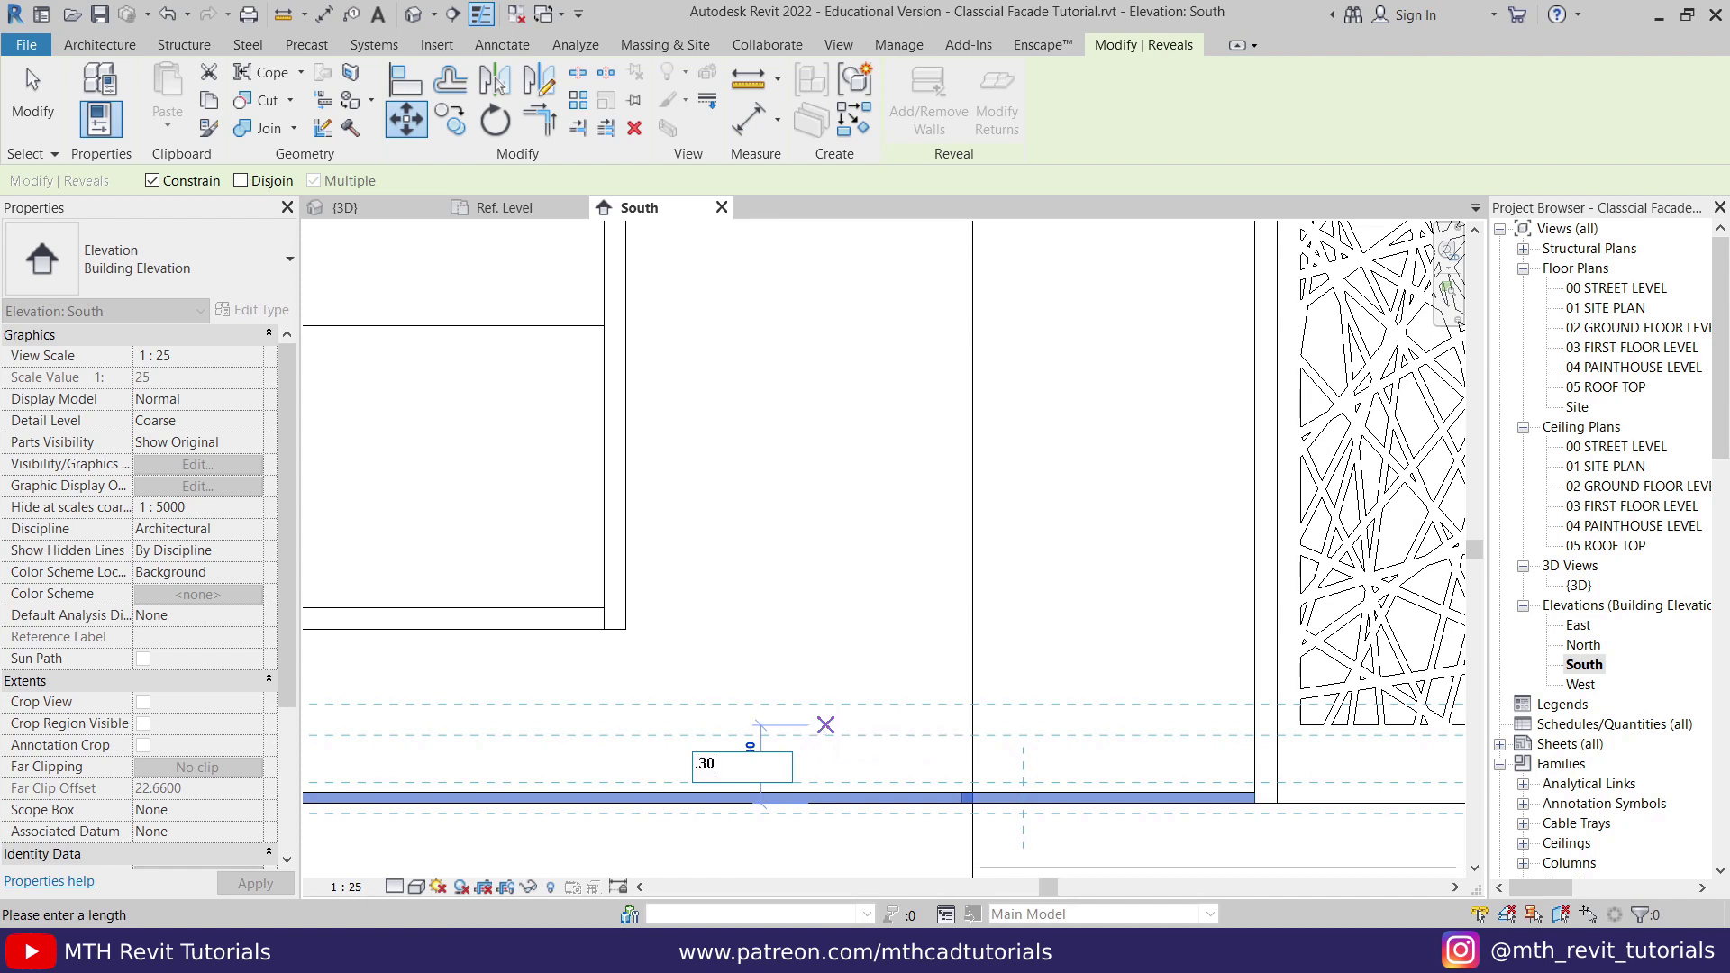
key(Return)
scroll(838, 747, up, 3)
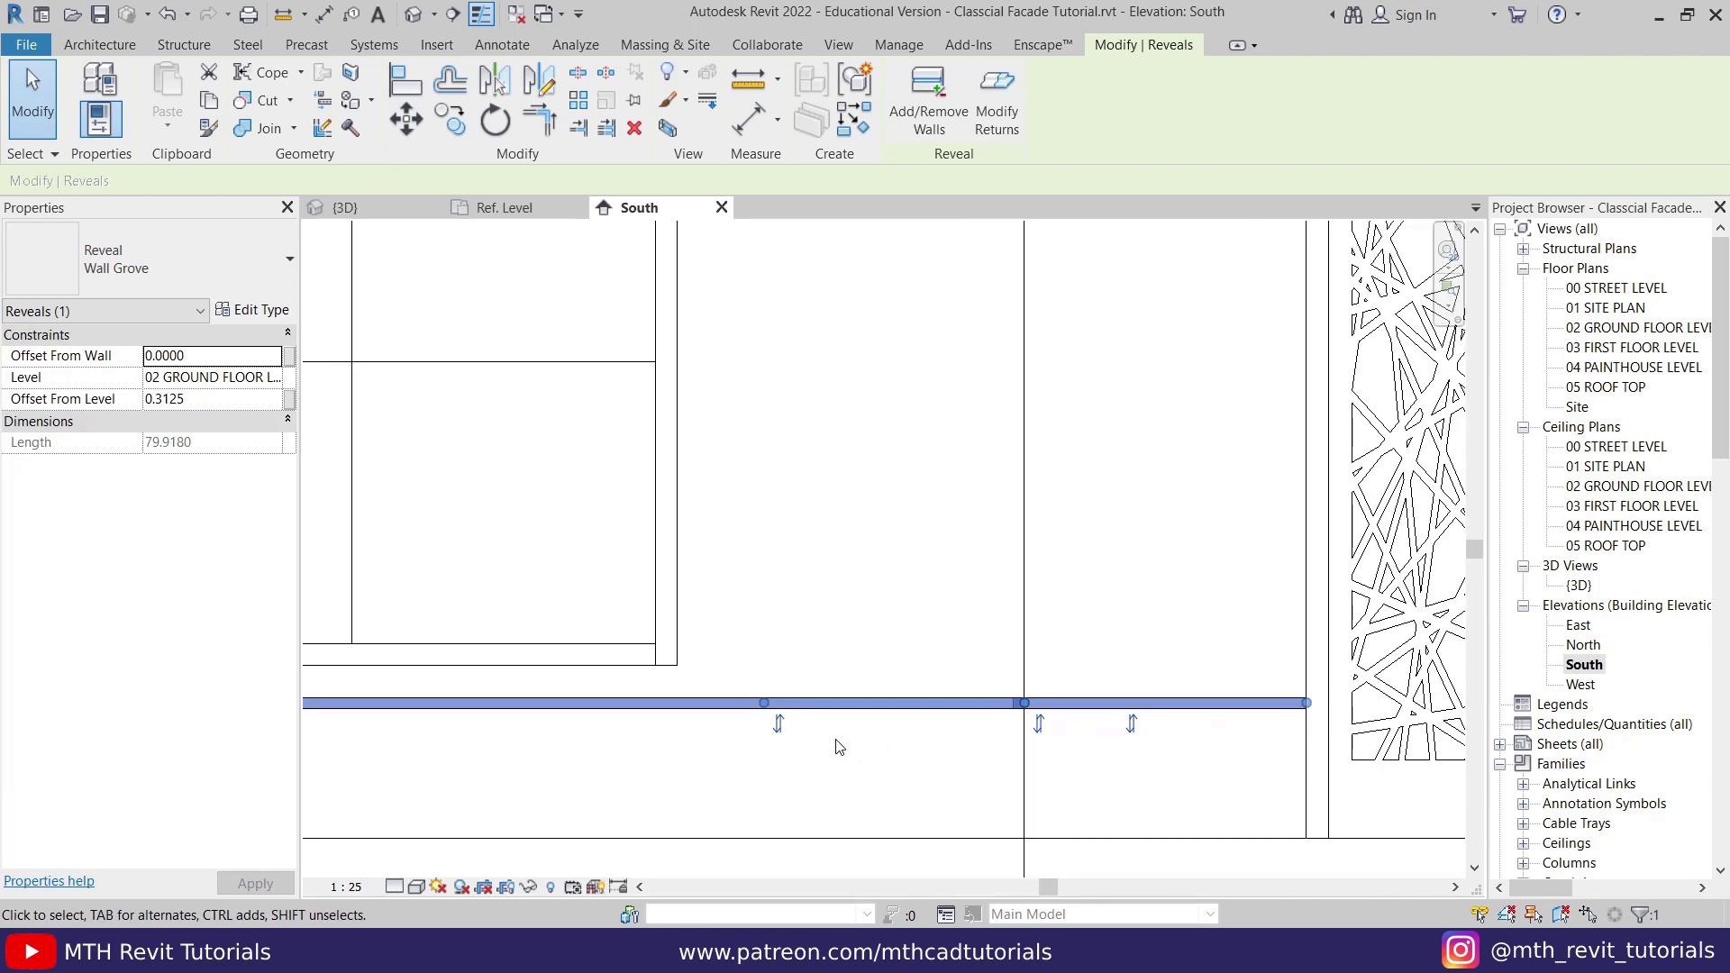
scroll(838, 747, down, 4)
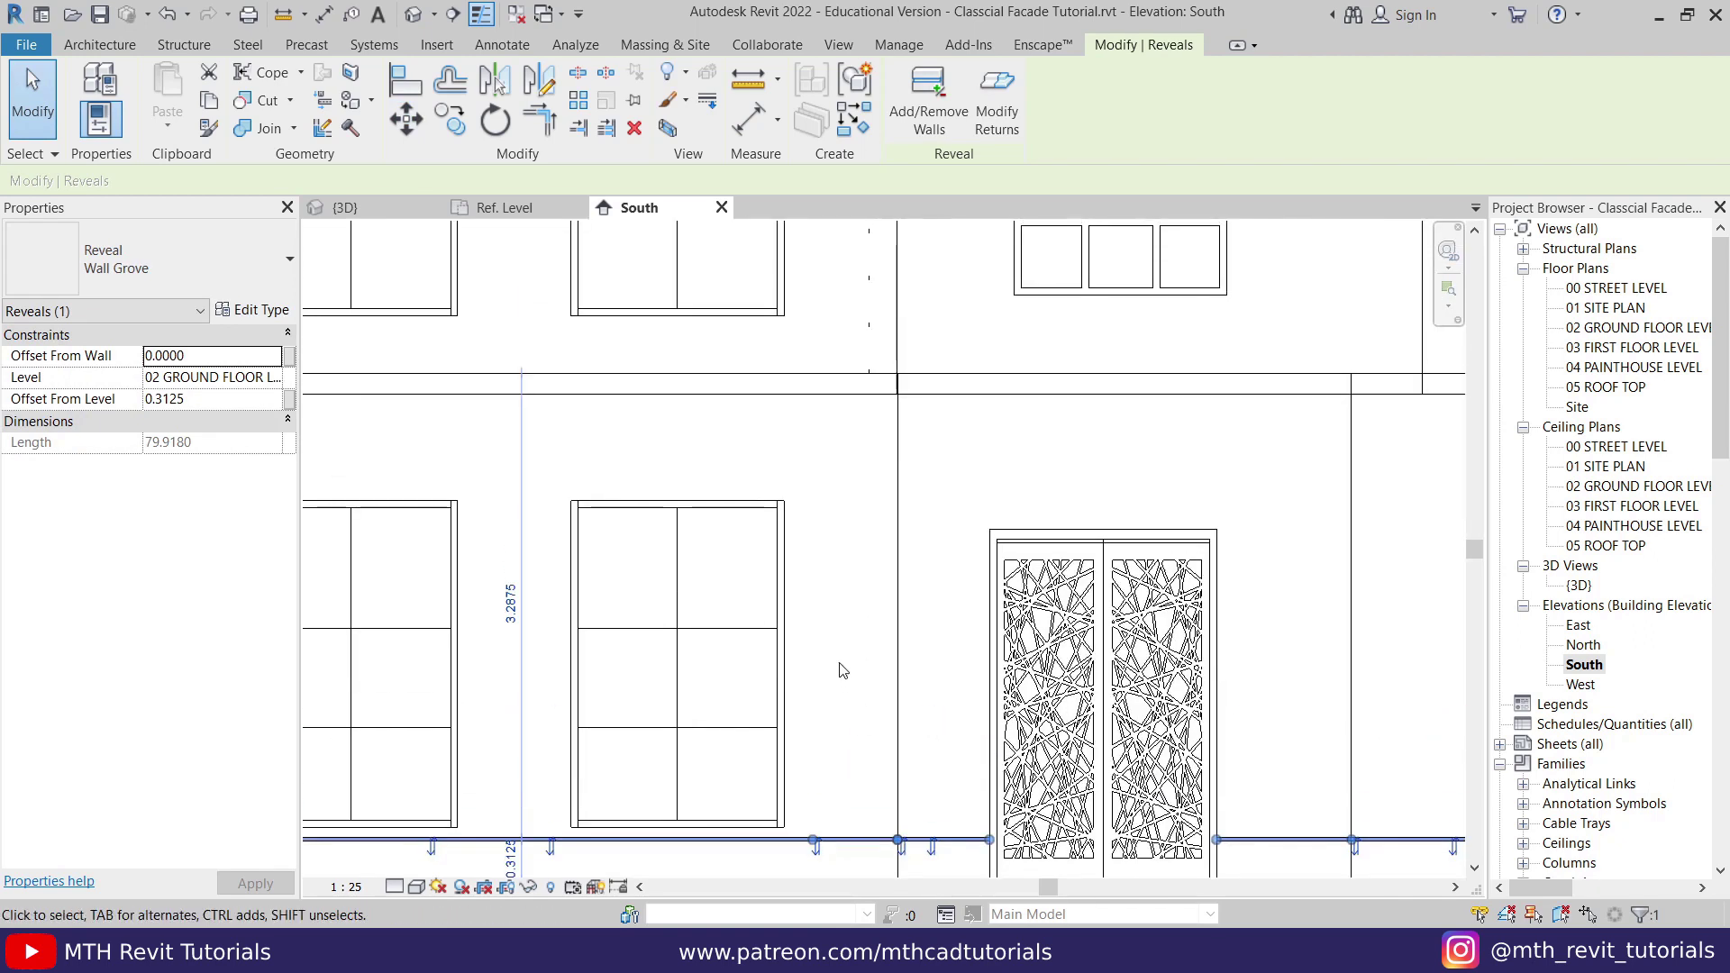
scroll(865, 669, down, 1)
middle_drag(878, 766, 850, 803)
Step: Array the reveal vertically, grouped, with 0.3250 spacing and 25 copies
scroll(851, 784, up, 2)
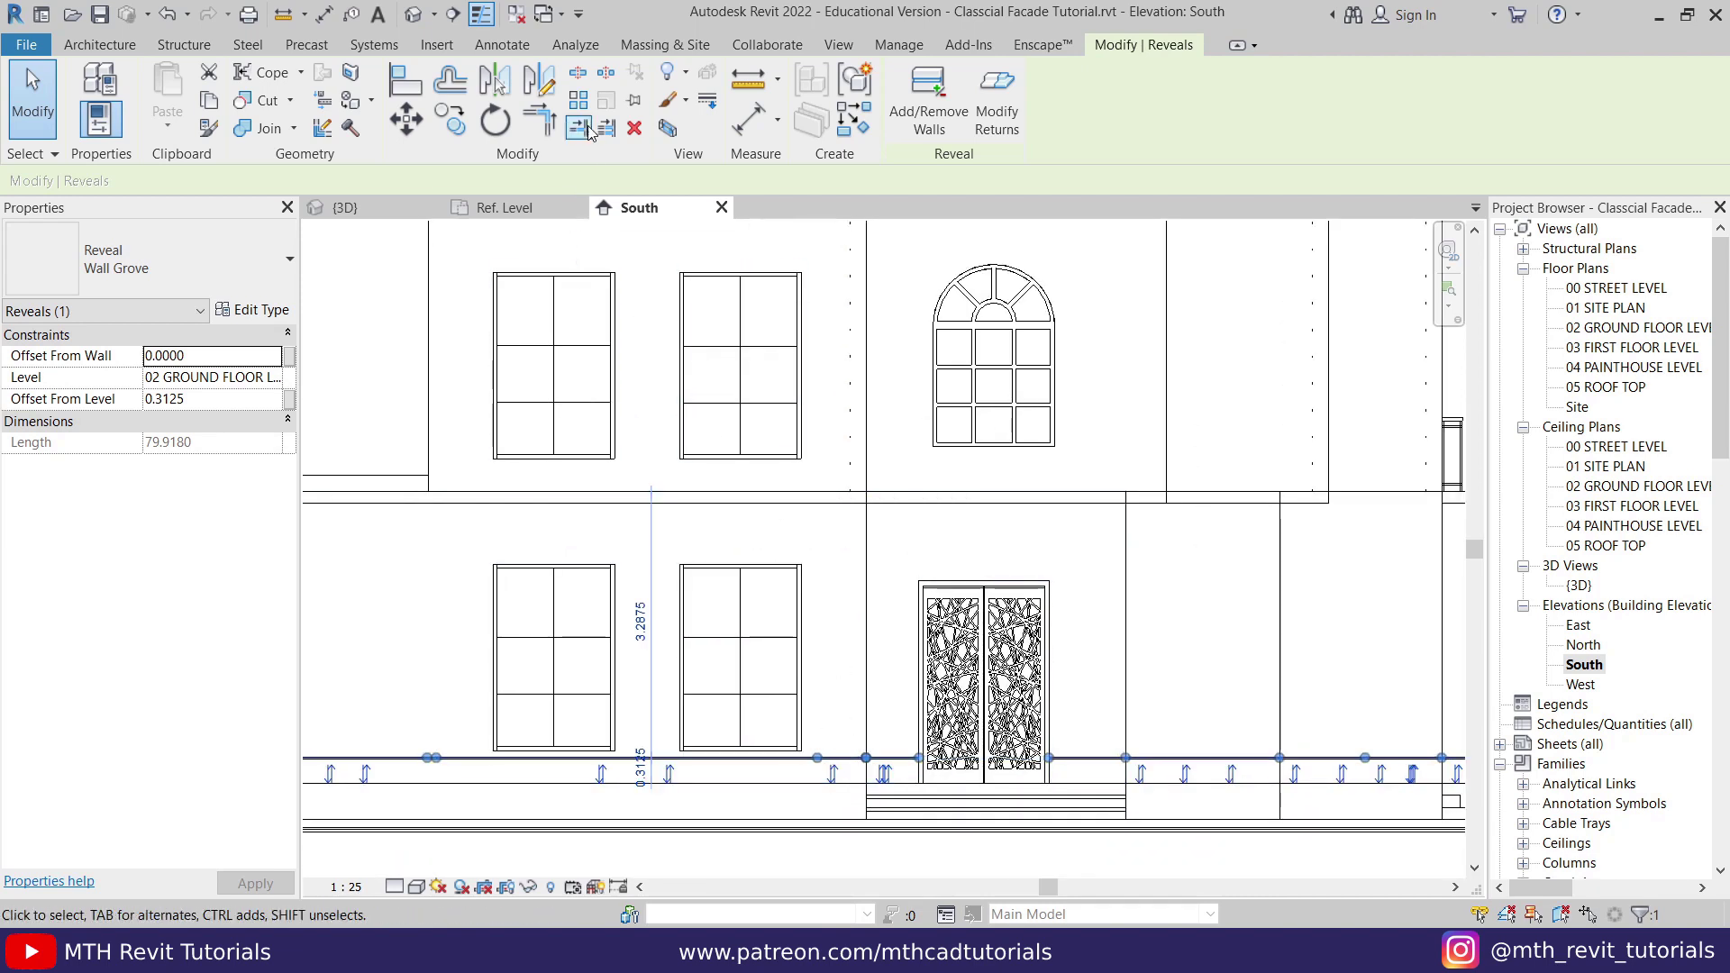
click(581, 101)
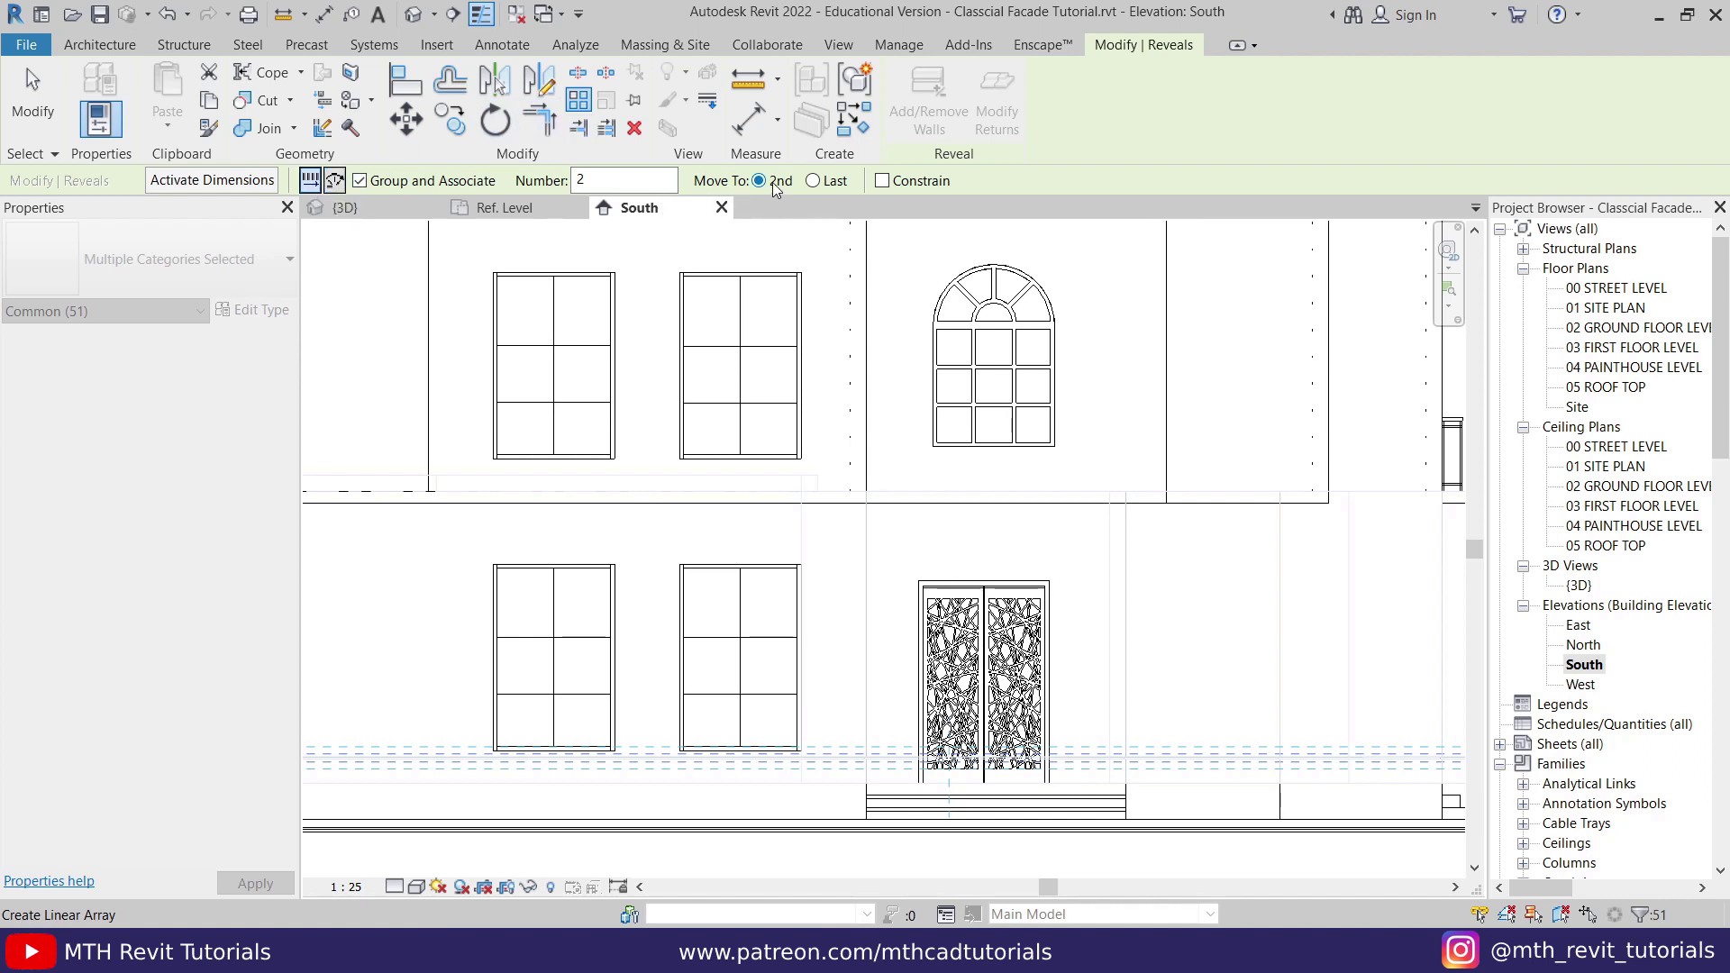
scroll(794, 654, up, 3)
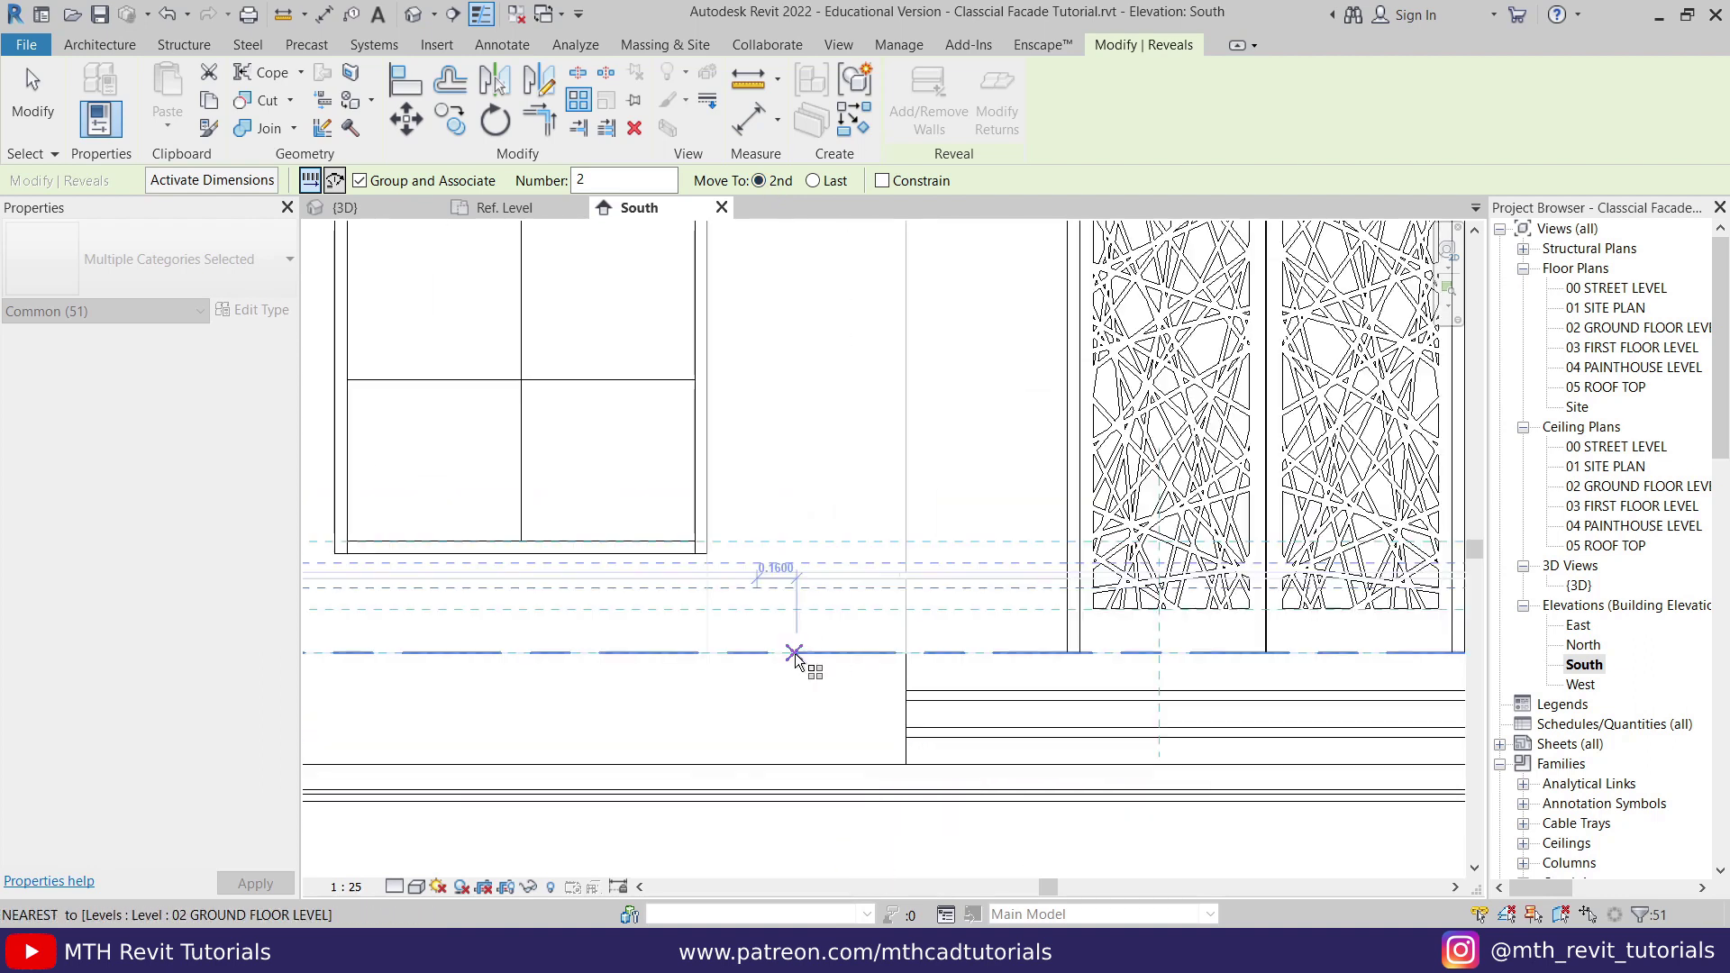
click(794, 652)
scroll(793, 576, up, 3)
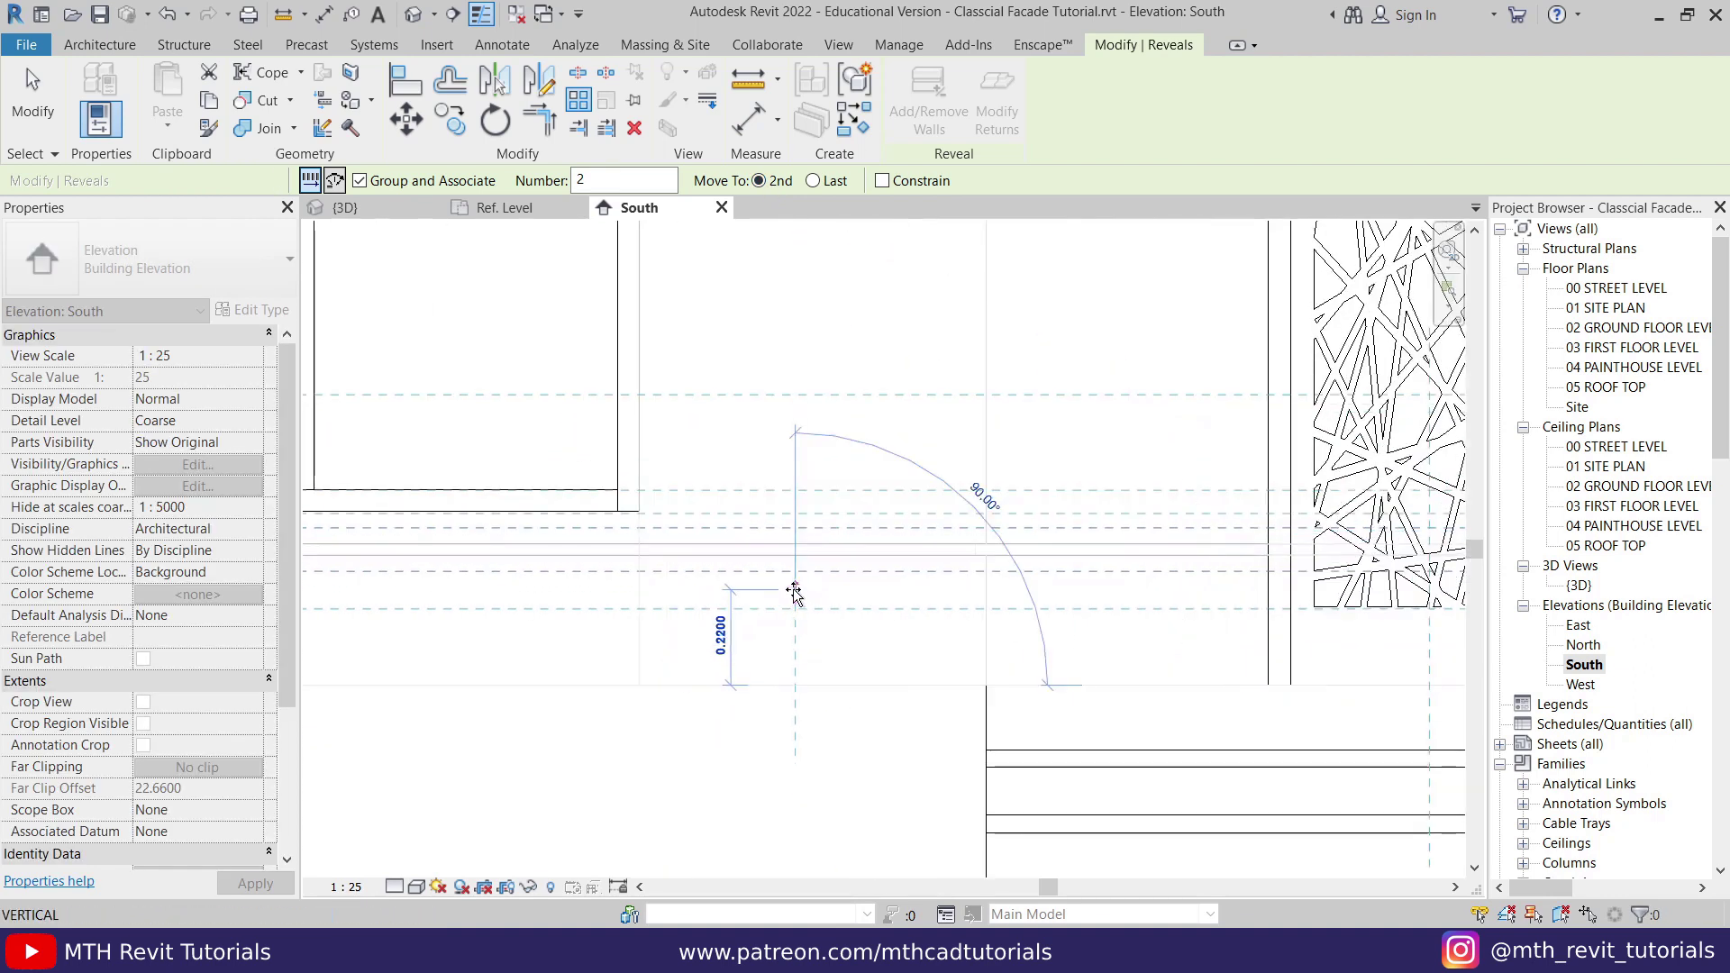
scroll(793, 576, up, 2)
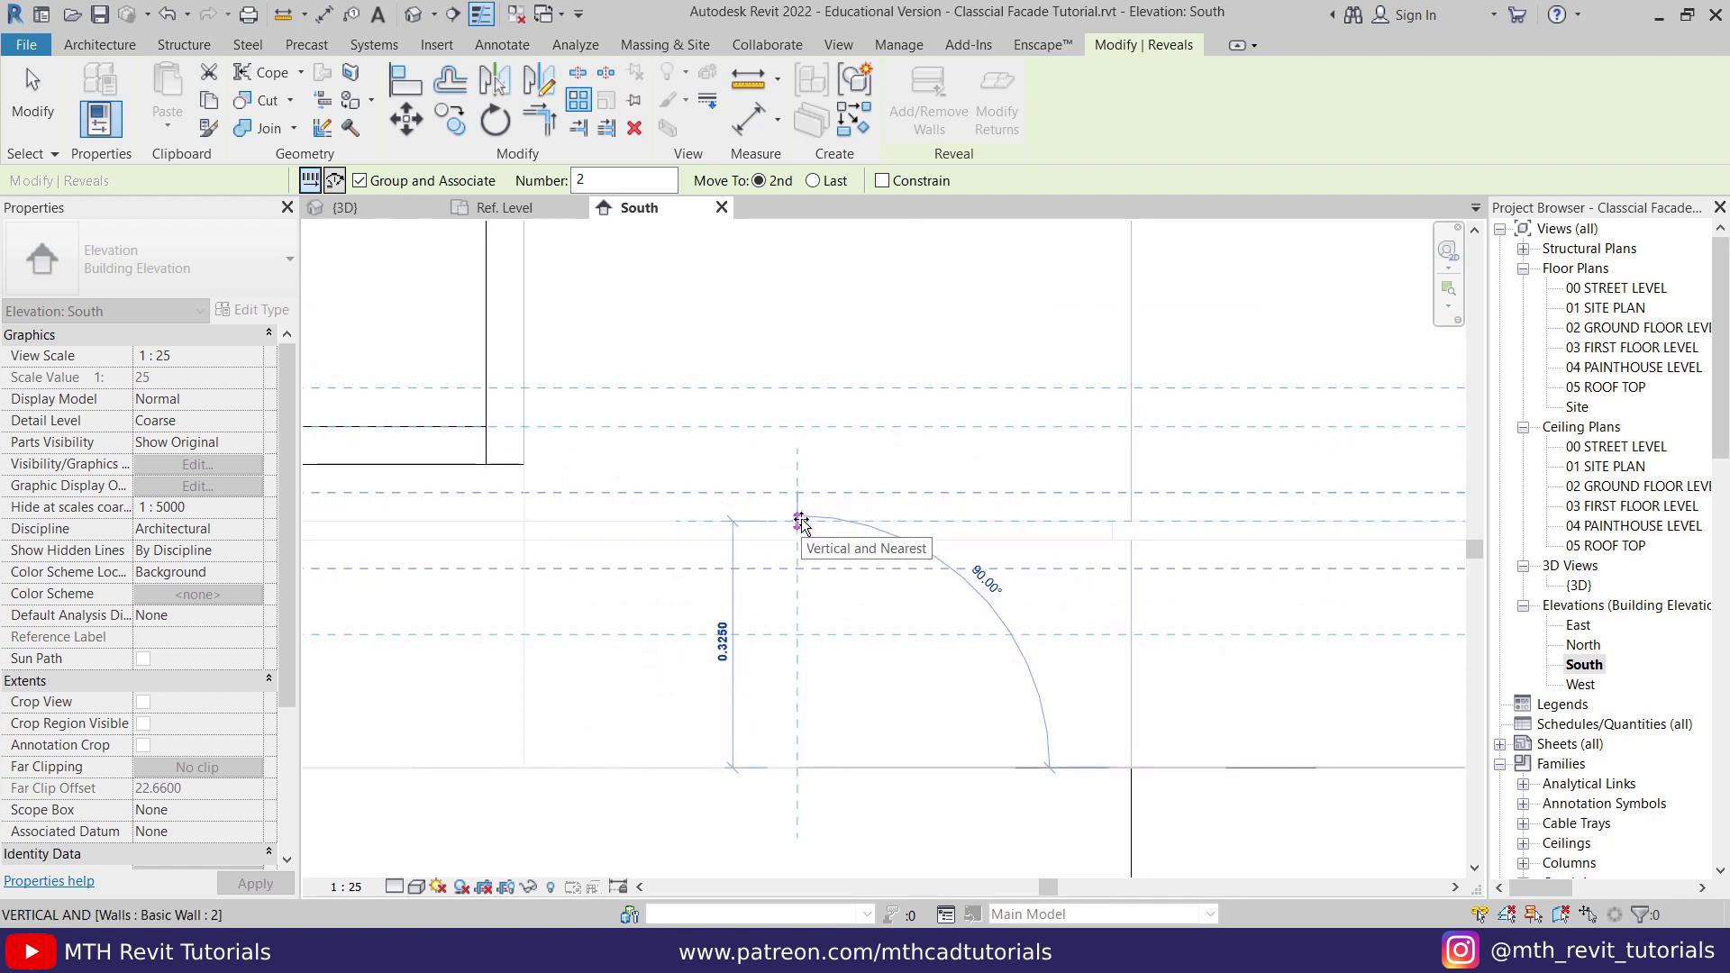
click(800, 525)
scroll(841, 726, down, 6)
scroll(405, 642, up, 5)
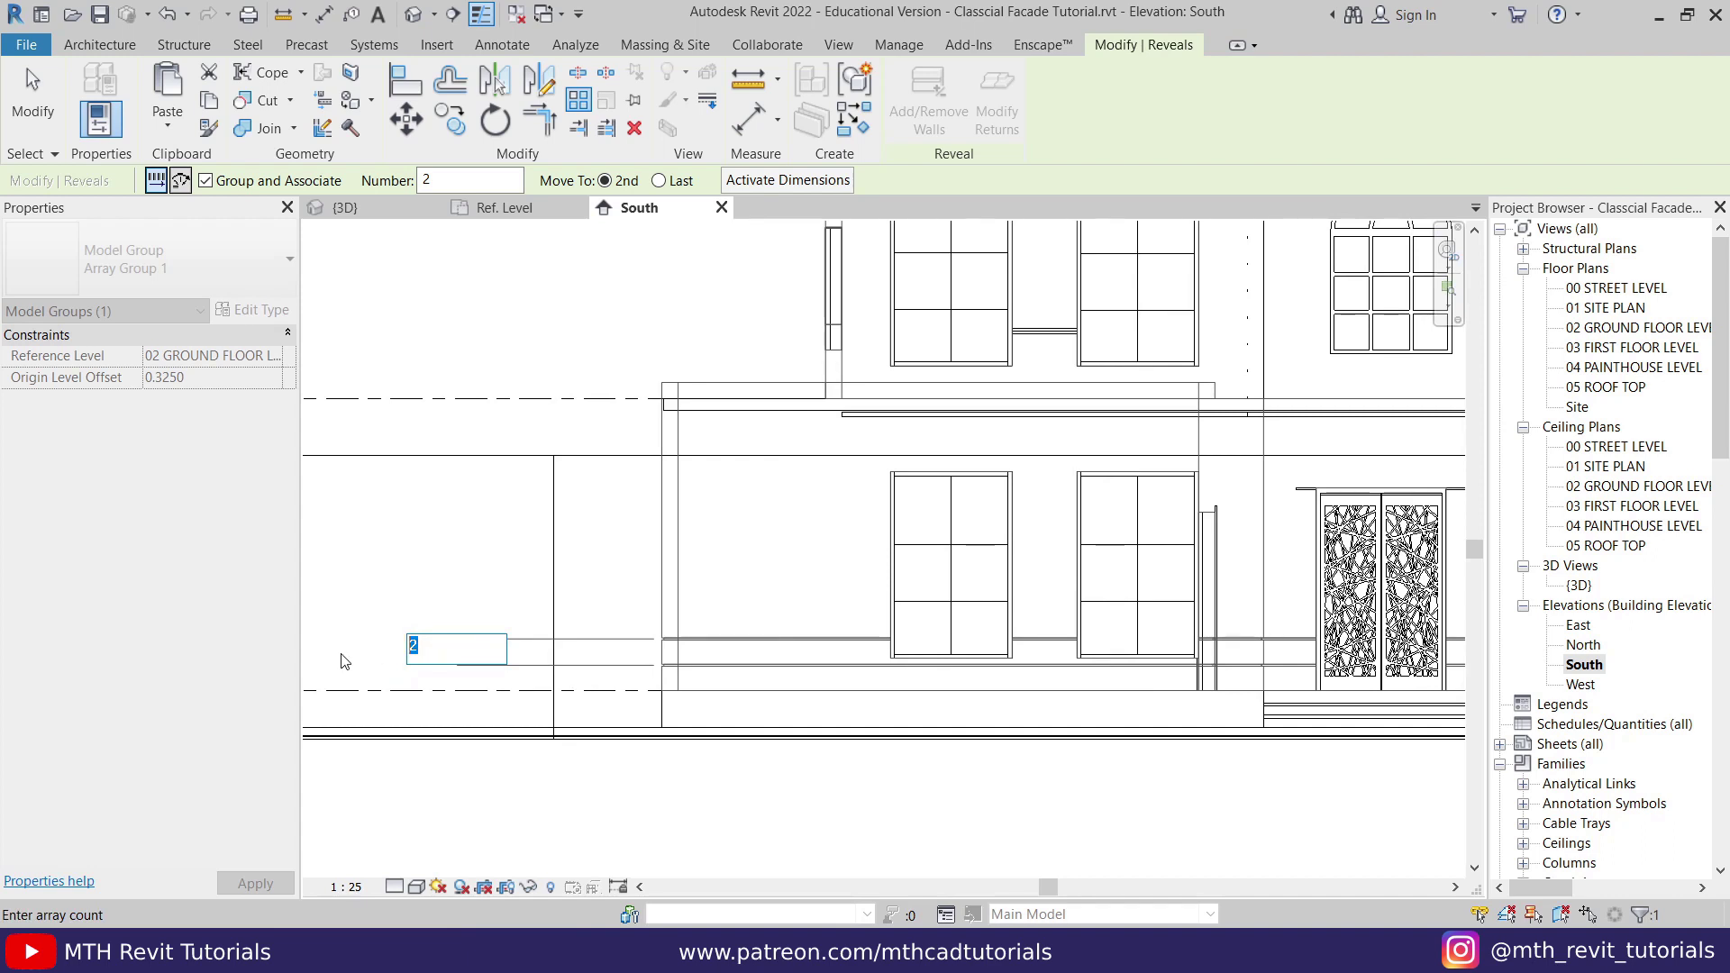
key(Return)
Step: Change the array's groove count to 28
scroll(645, 430, down, 2)
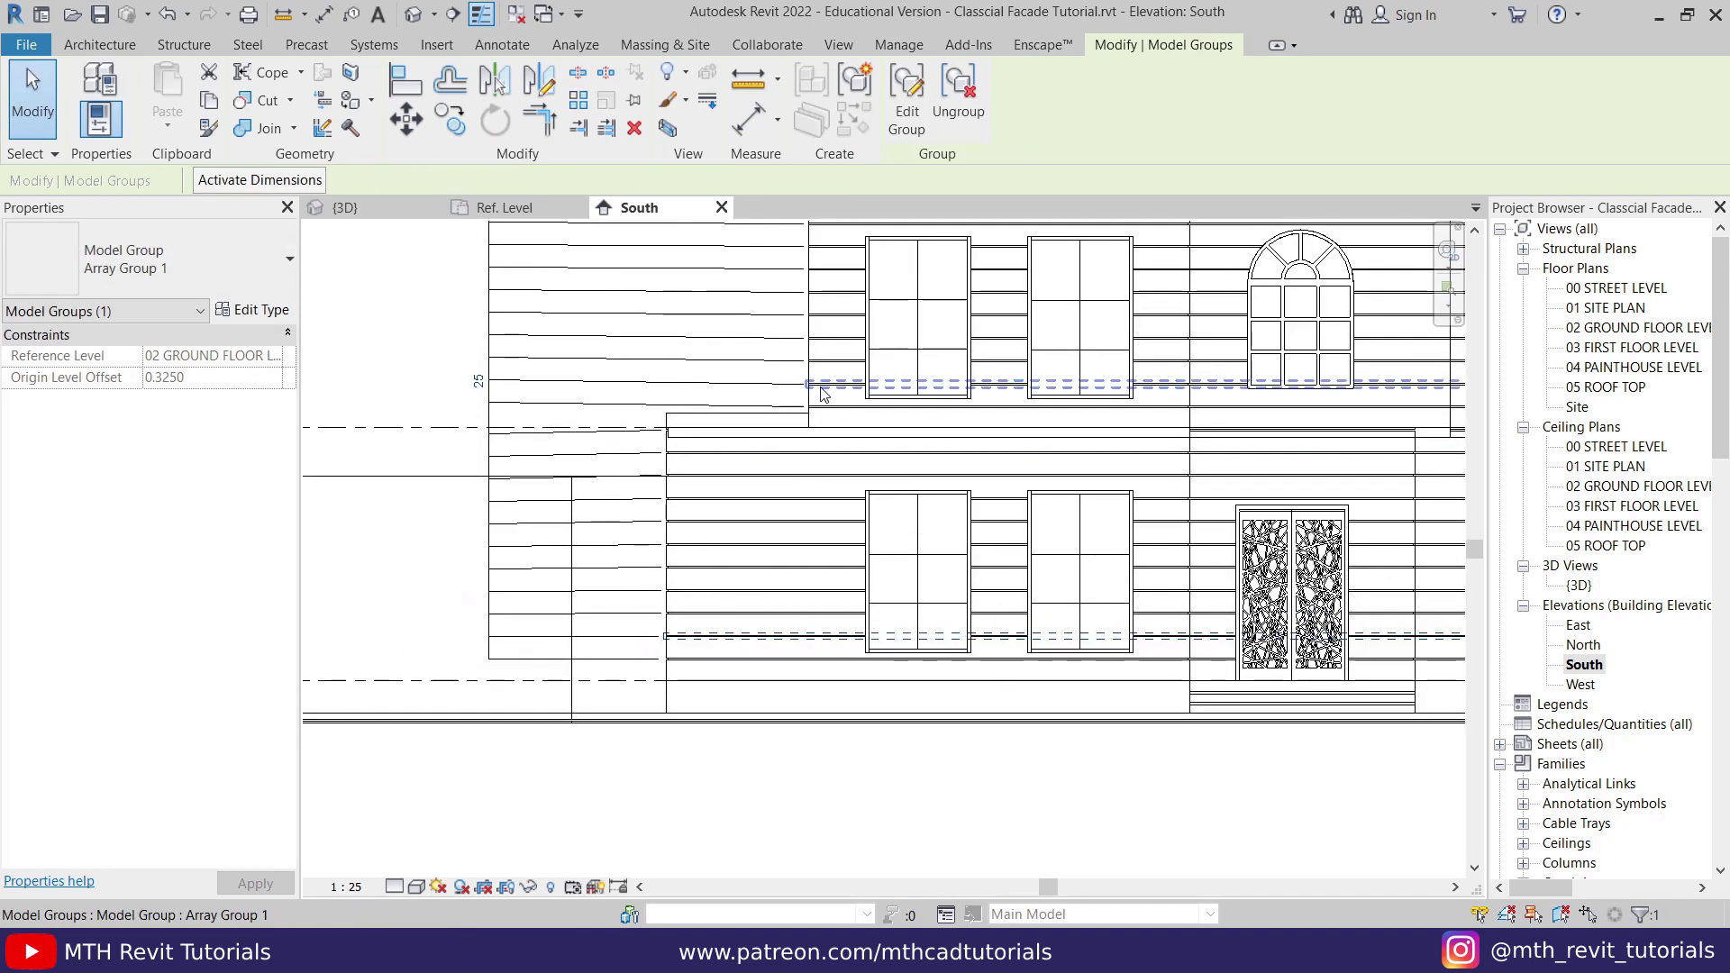
scroll(567, 451, down, 3)
scroll(559, 479, up, 5)
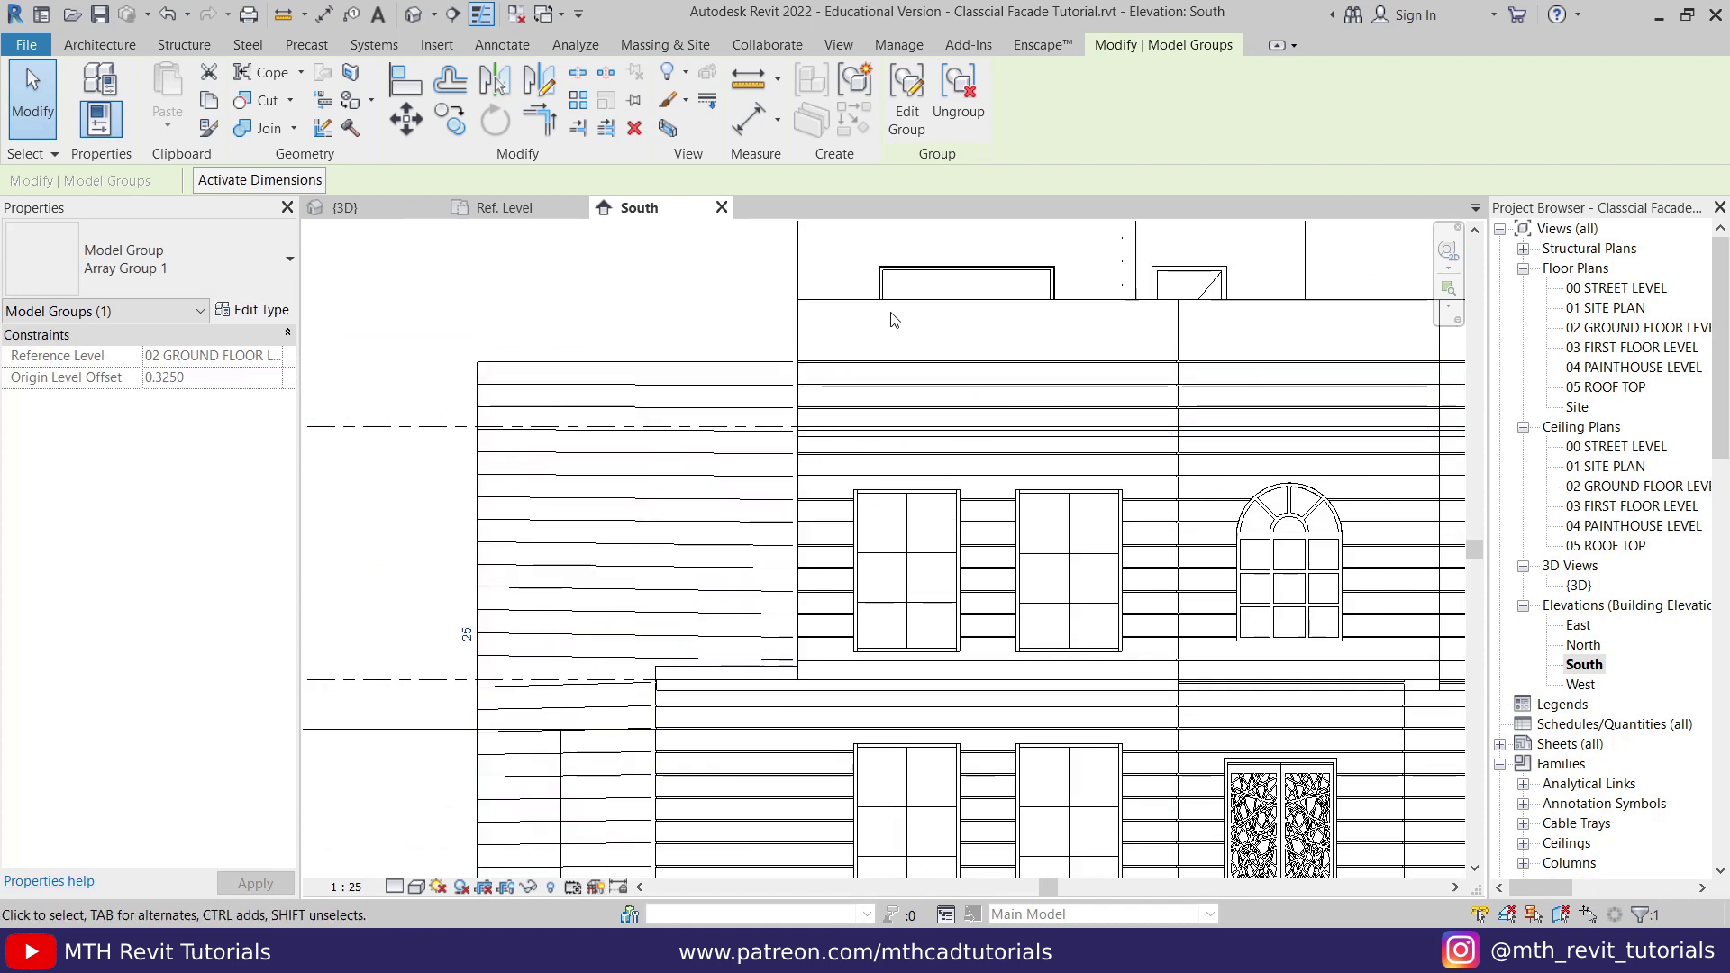
click(466, 636)
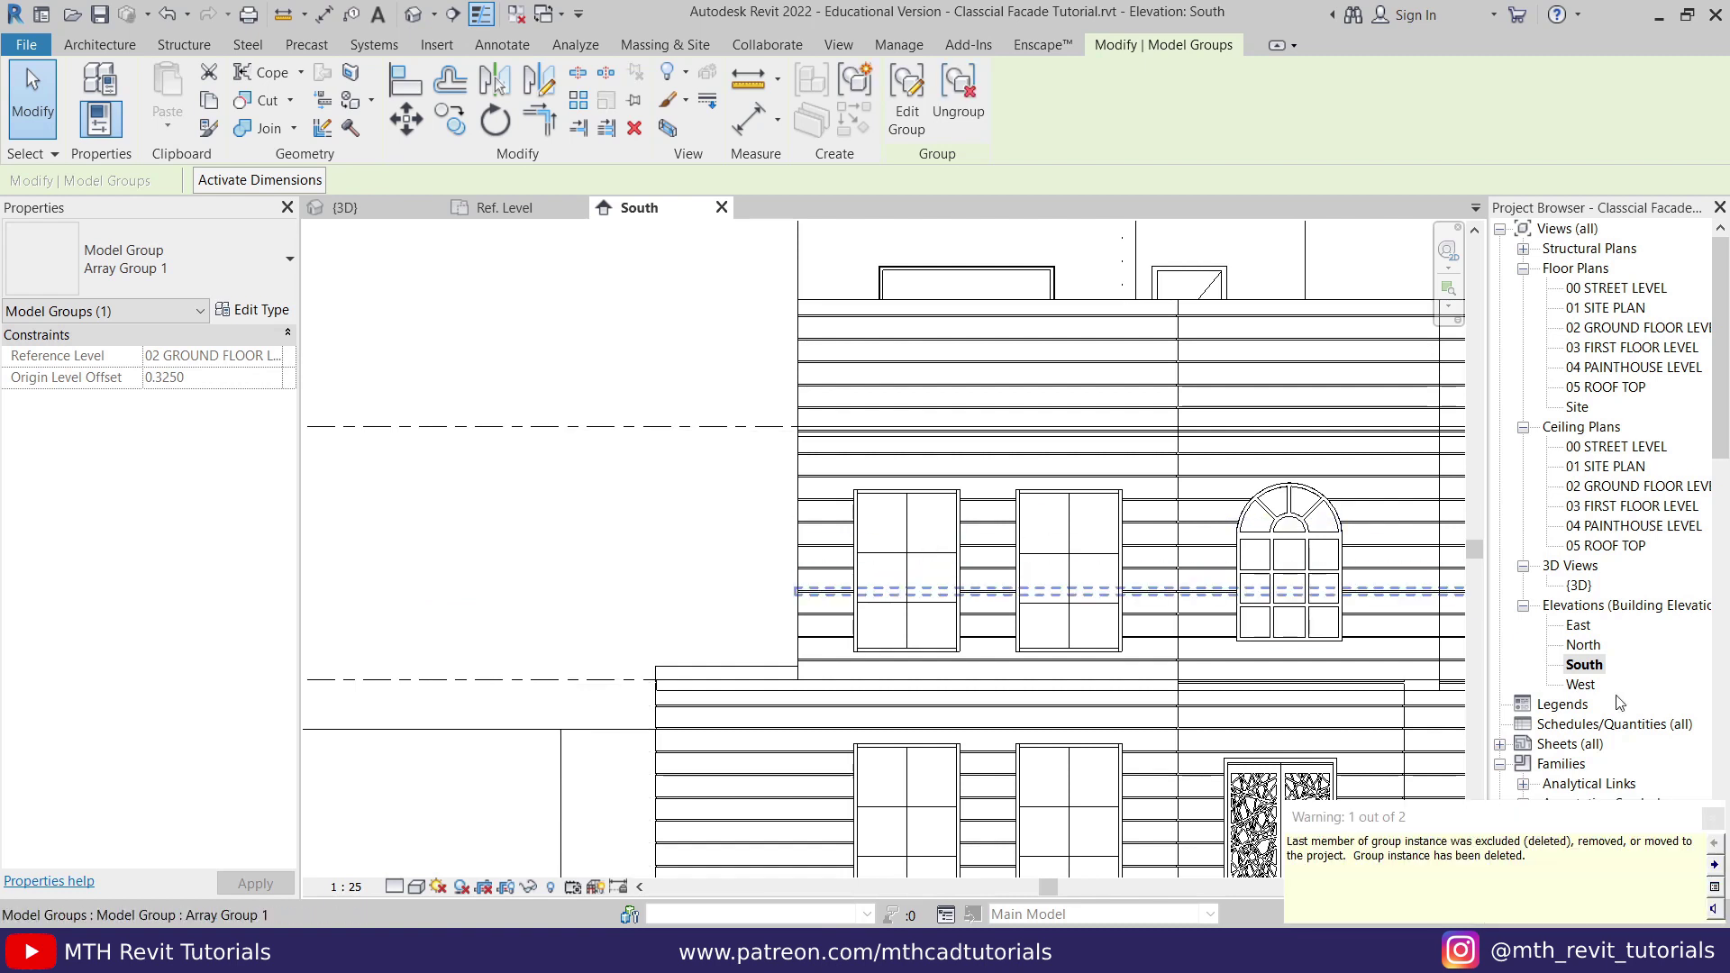
Step: Dismiss the deleted-group warning and return to the {3D} view
click(1714, 819)
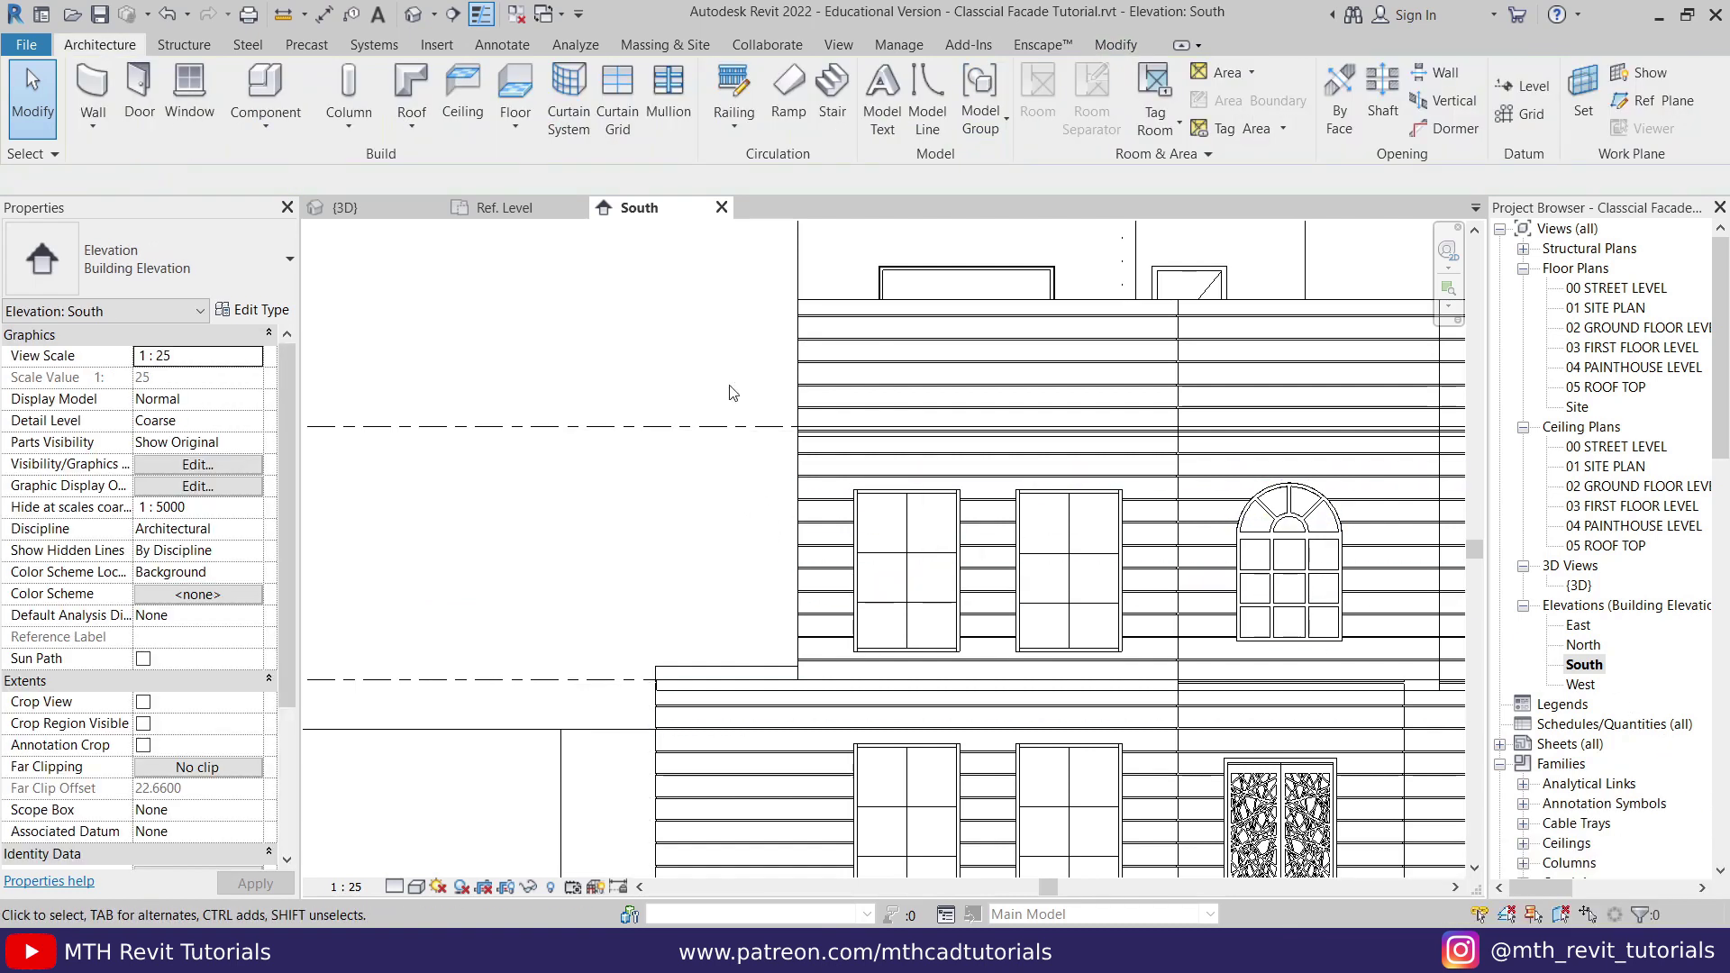
click(405, 212)
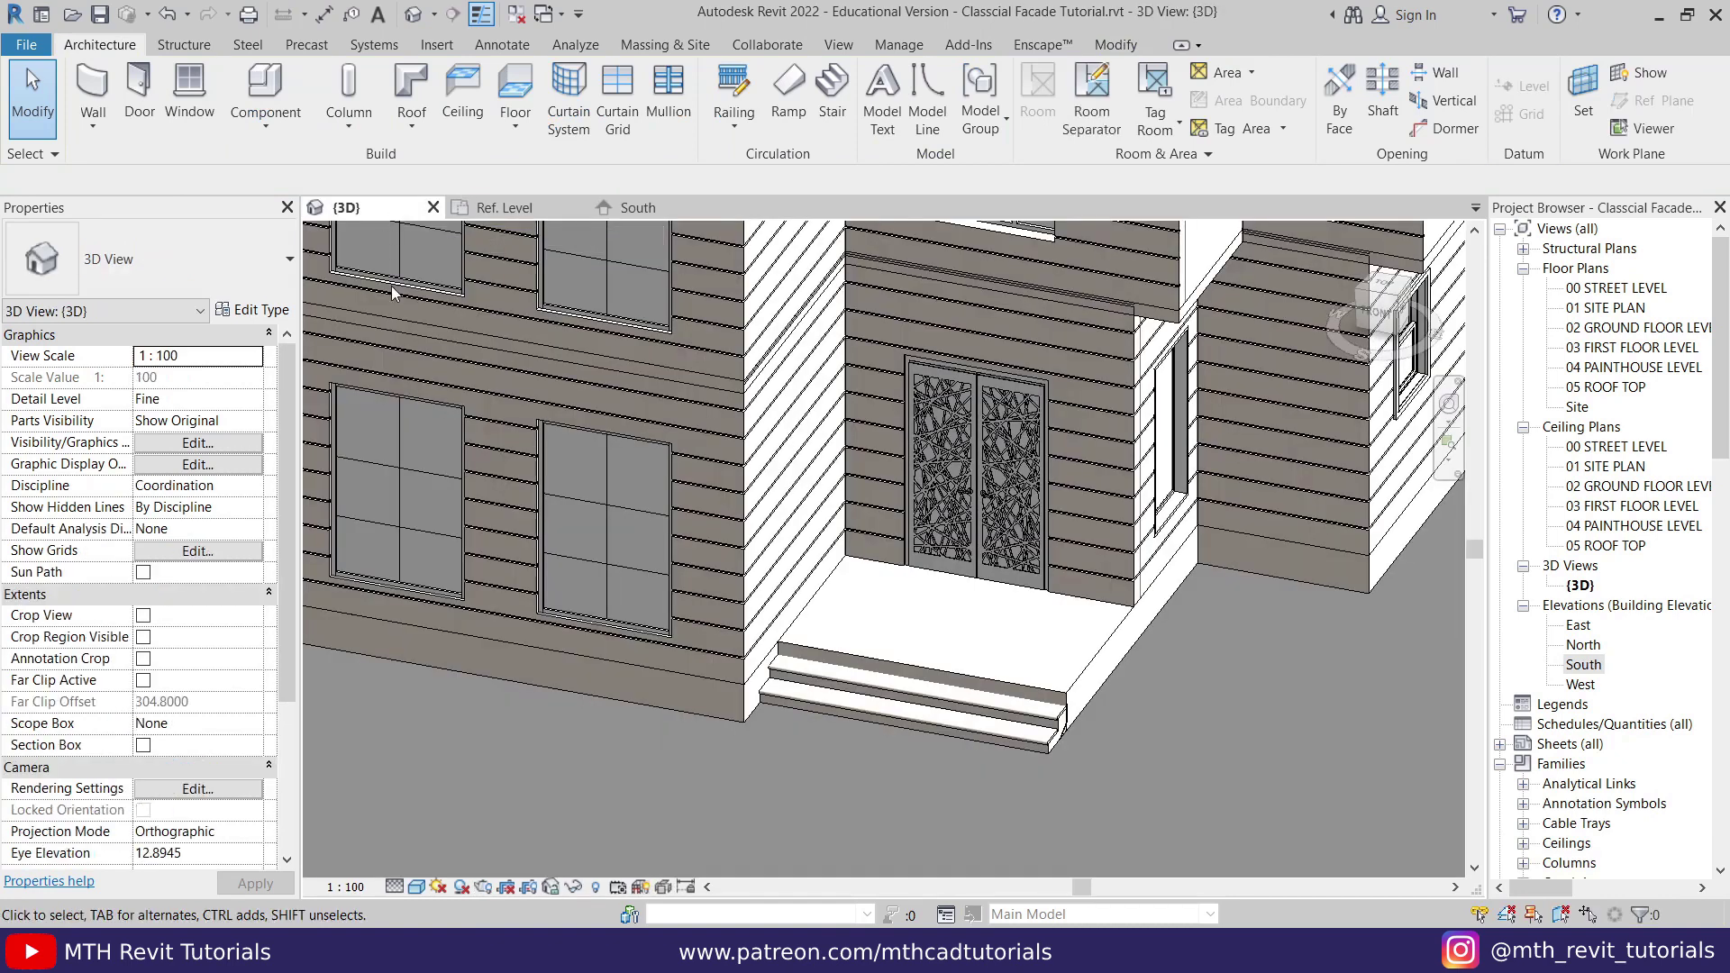
scroll(791, 591, down, 3)
scroll(739, 689, up, 2)
scroll(739, 689, down, 3)
scroll(721, 631, up, 3)
Step: Orbit and zoom around the facade to inspect the evenly spaced grooves
shift+middle_drag(721, 631, 712, 685)
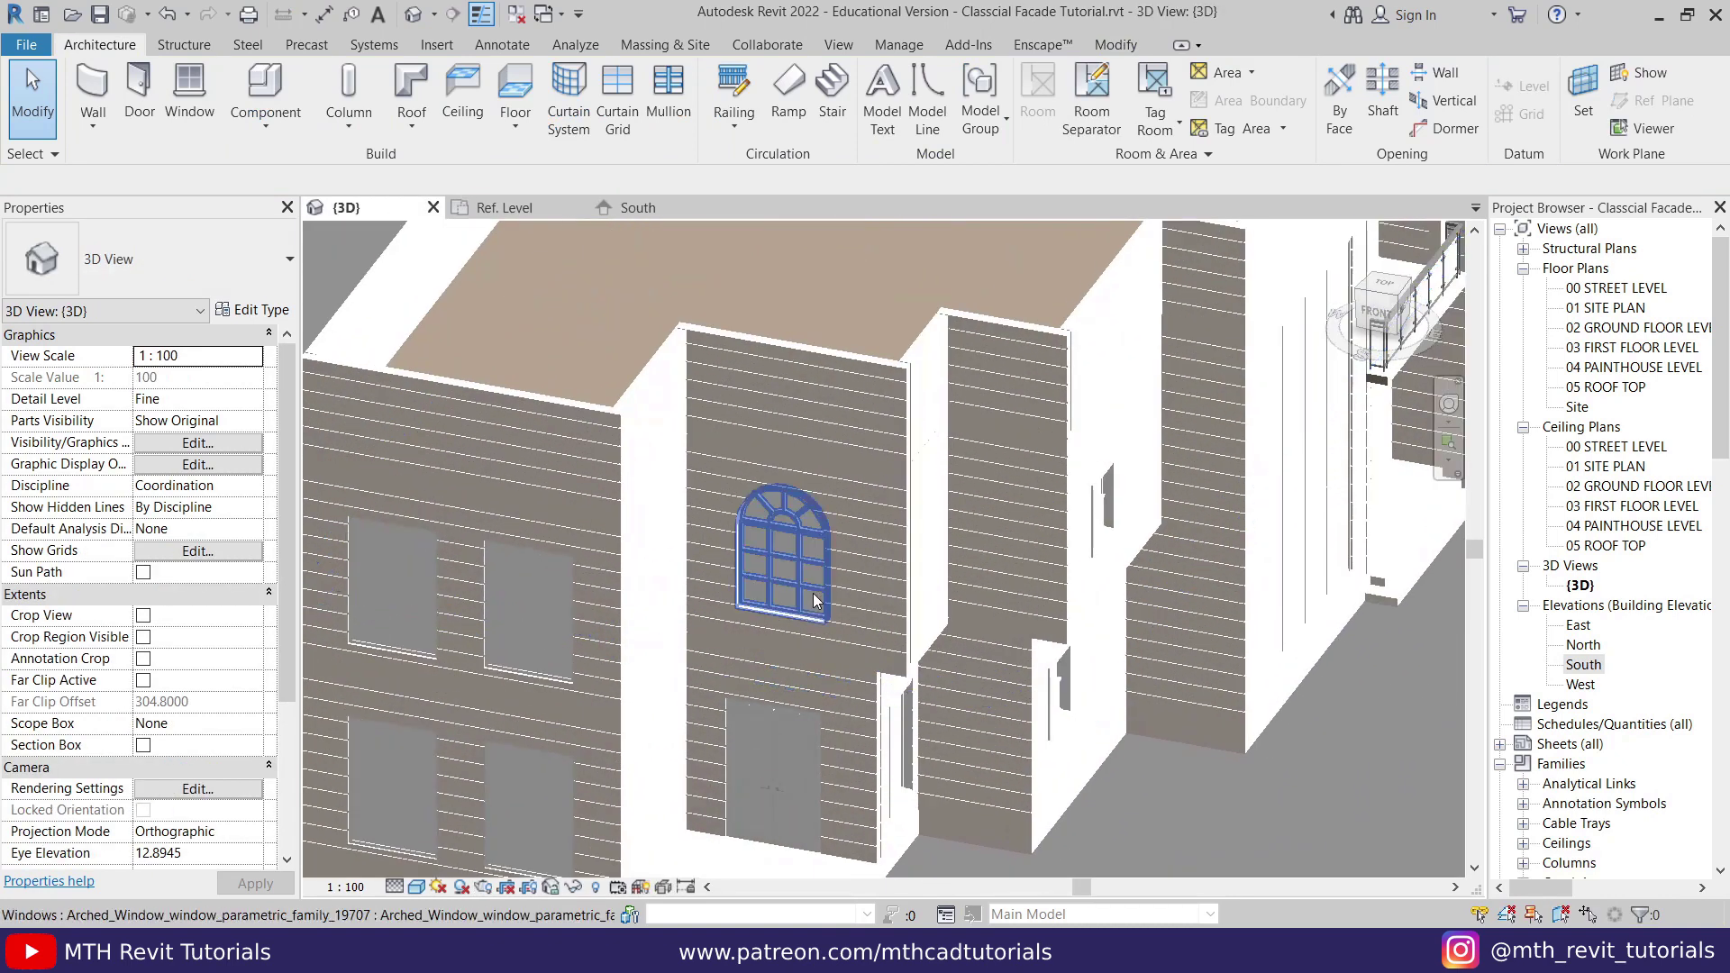
scroll(711, 685, down, 2)
scroll(701, 800, up, 3)
shift+middle_drag(701, 800, 748, 631)
scroll(748, 631, down, 2)
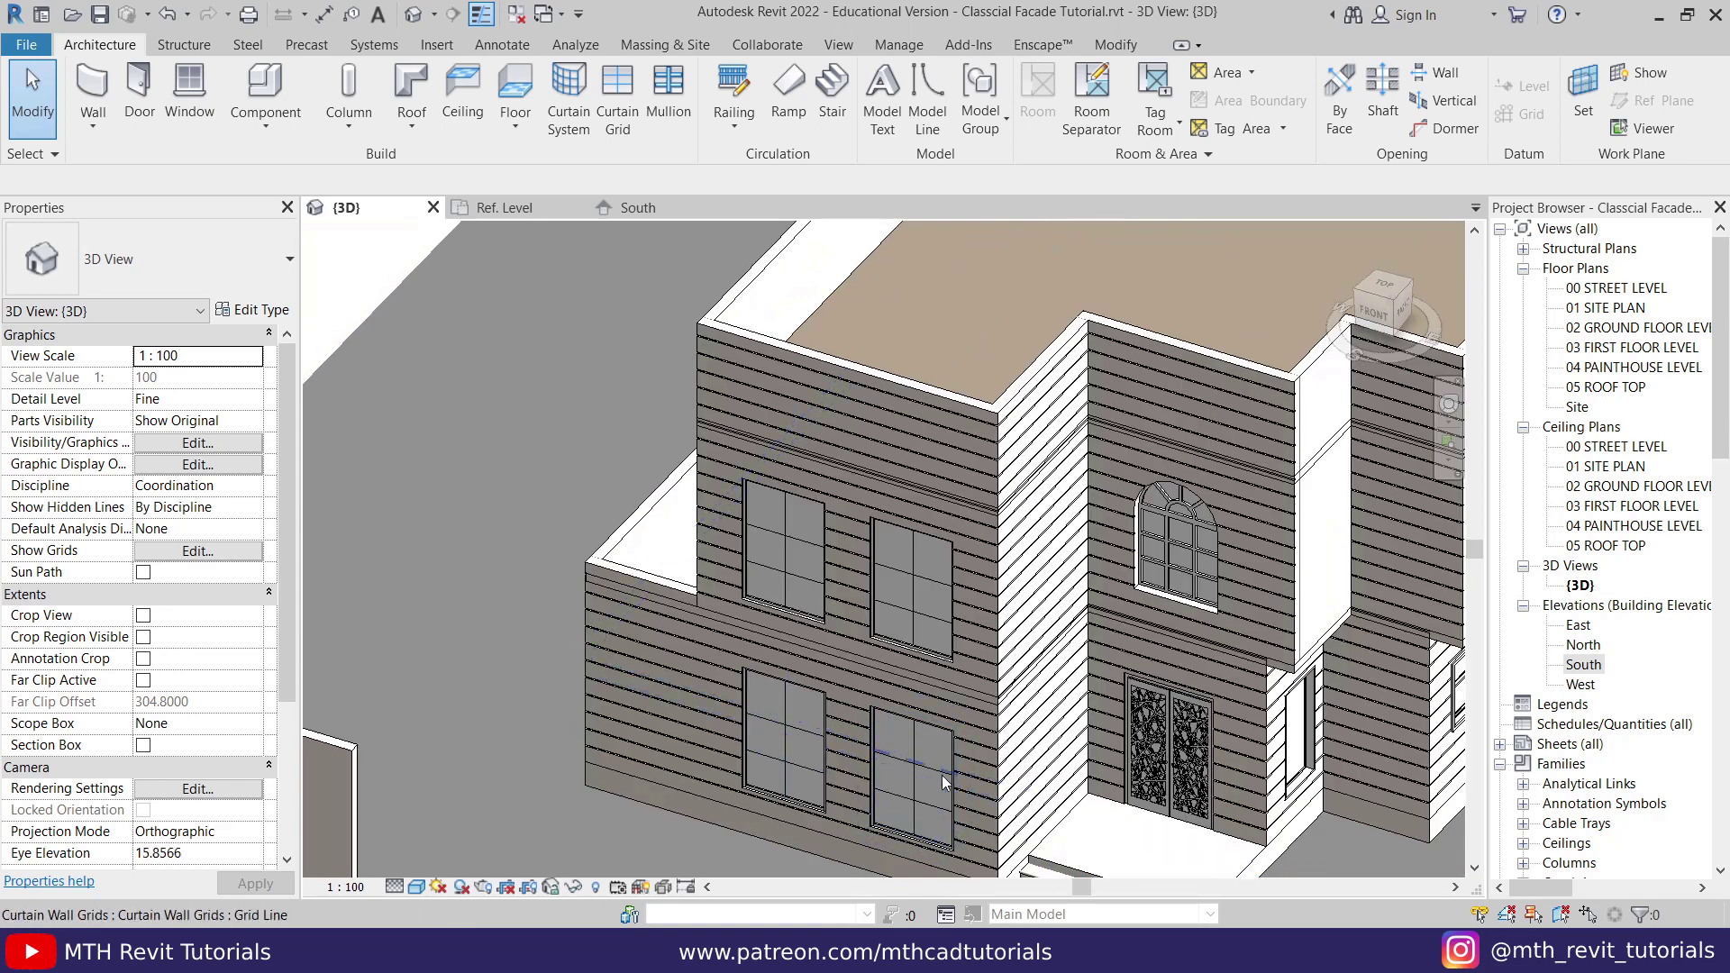
scroll(768, 610, up, 3)
scroll(768, 610, down, 2)
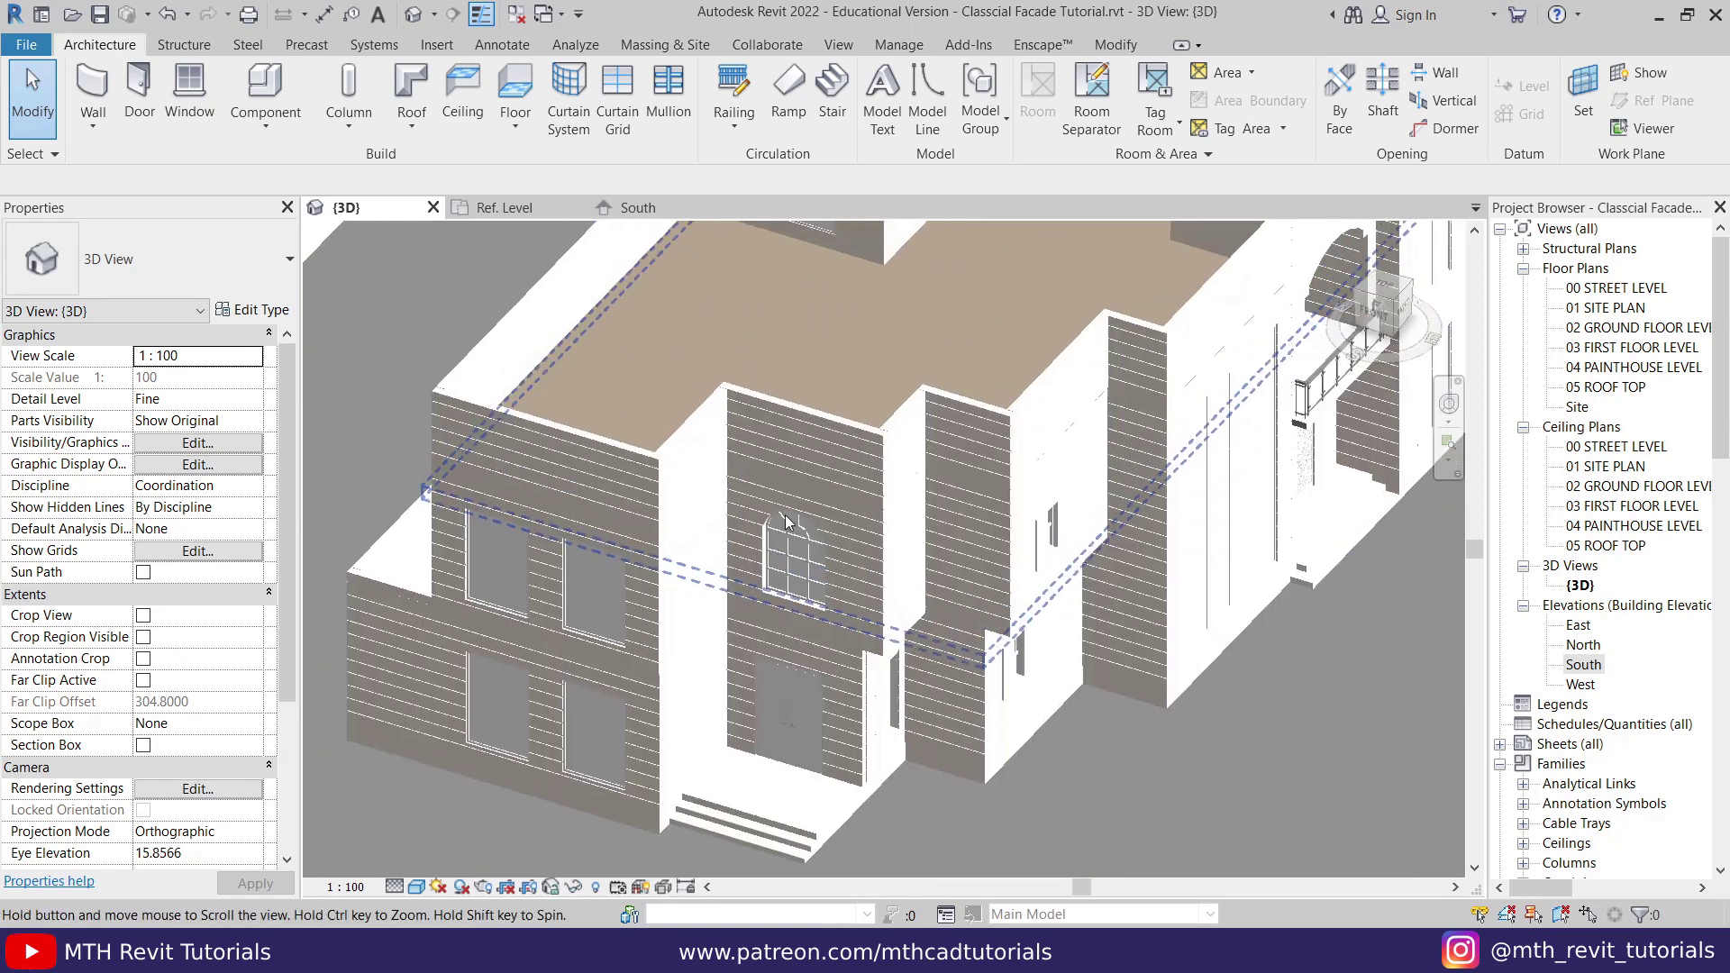
scroll(701, 590, up, 2)
scroll(701, 590, up, 4)
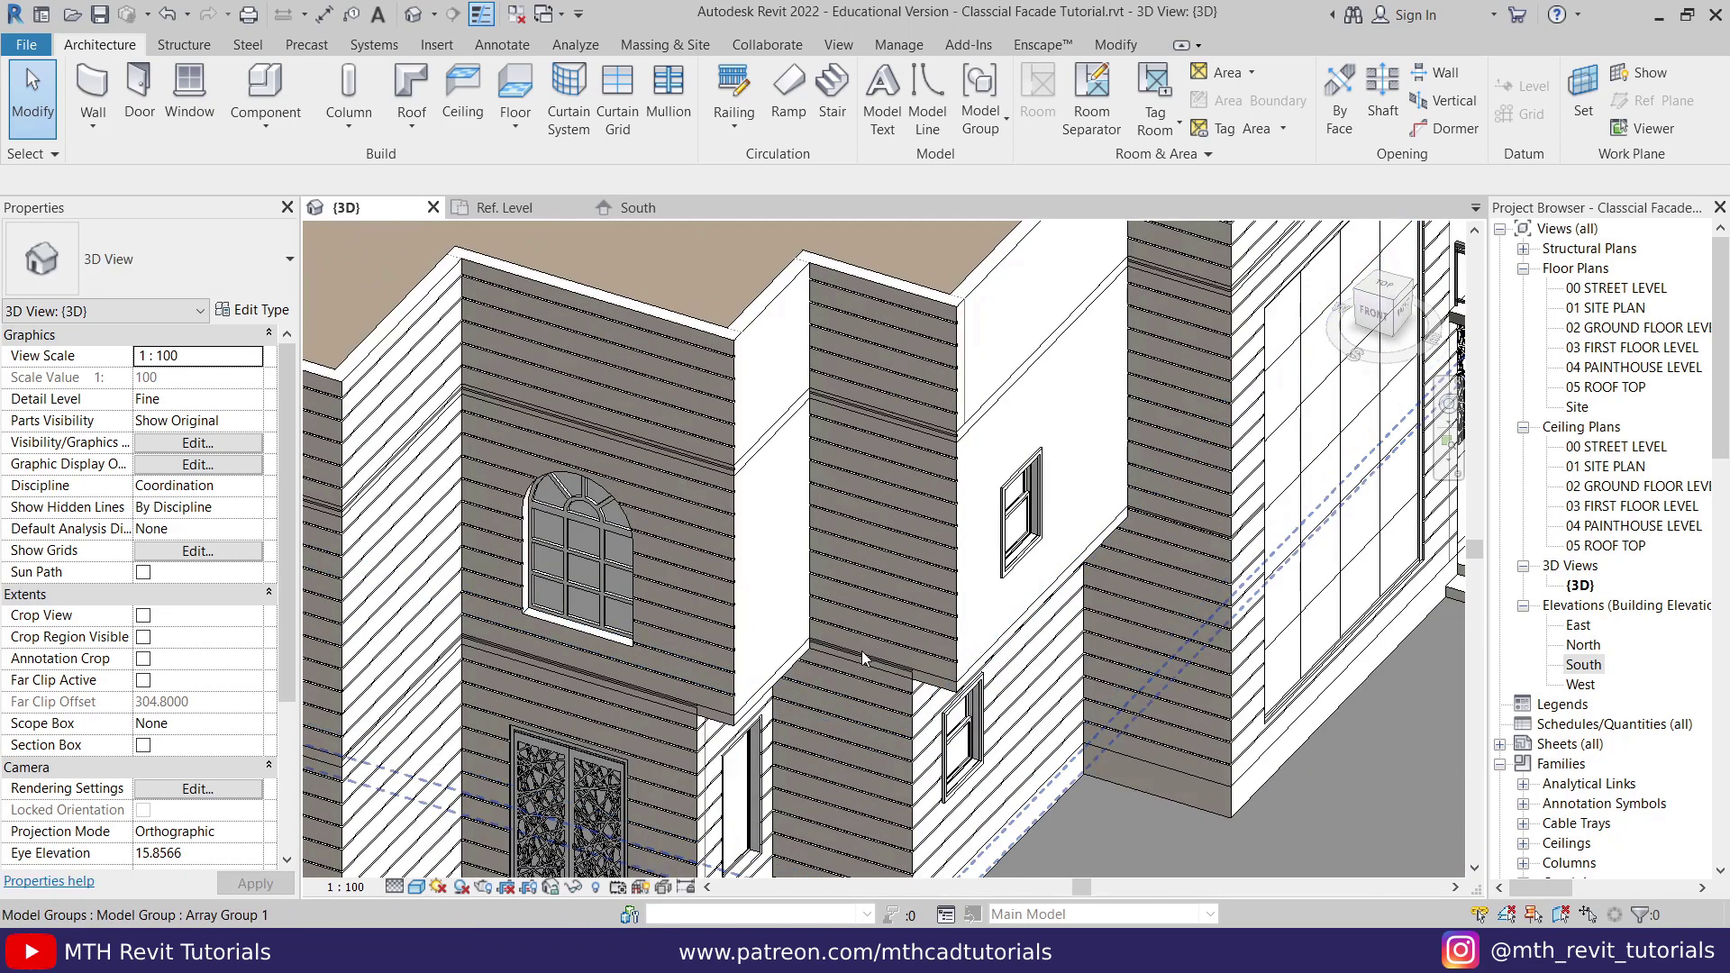
scroll(721, 741, down, 3)
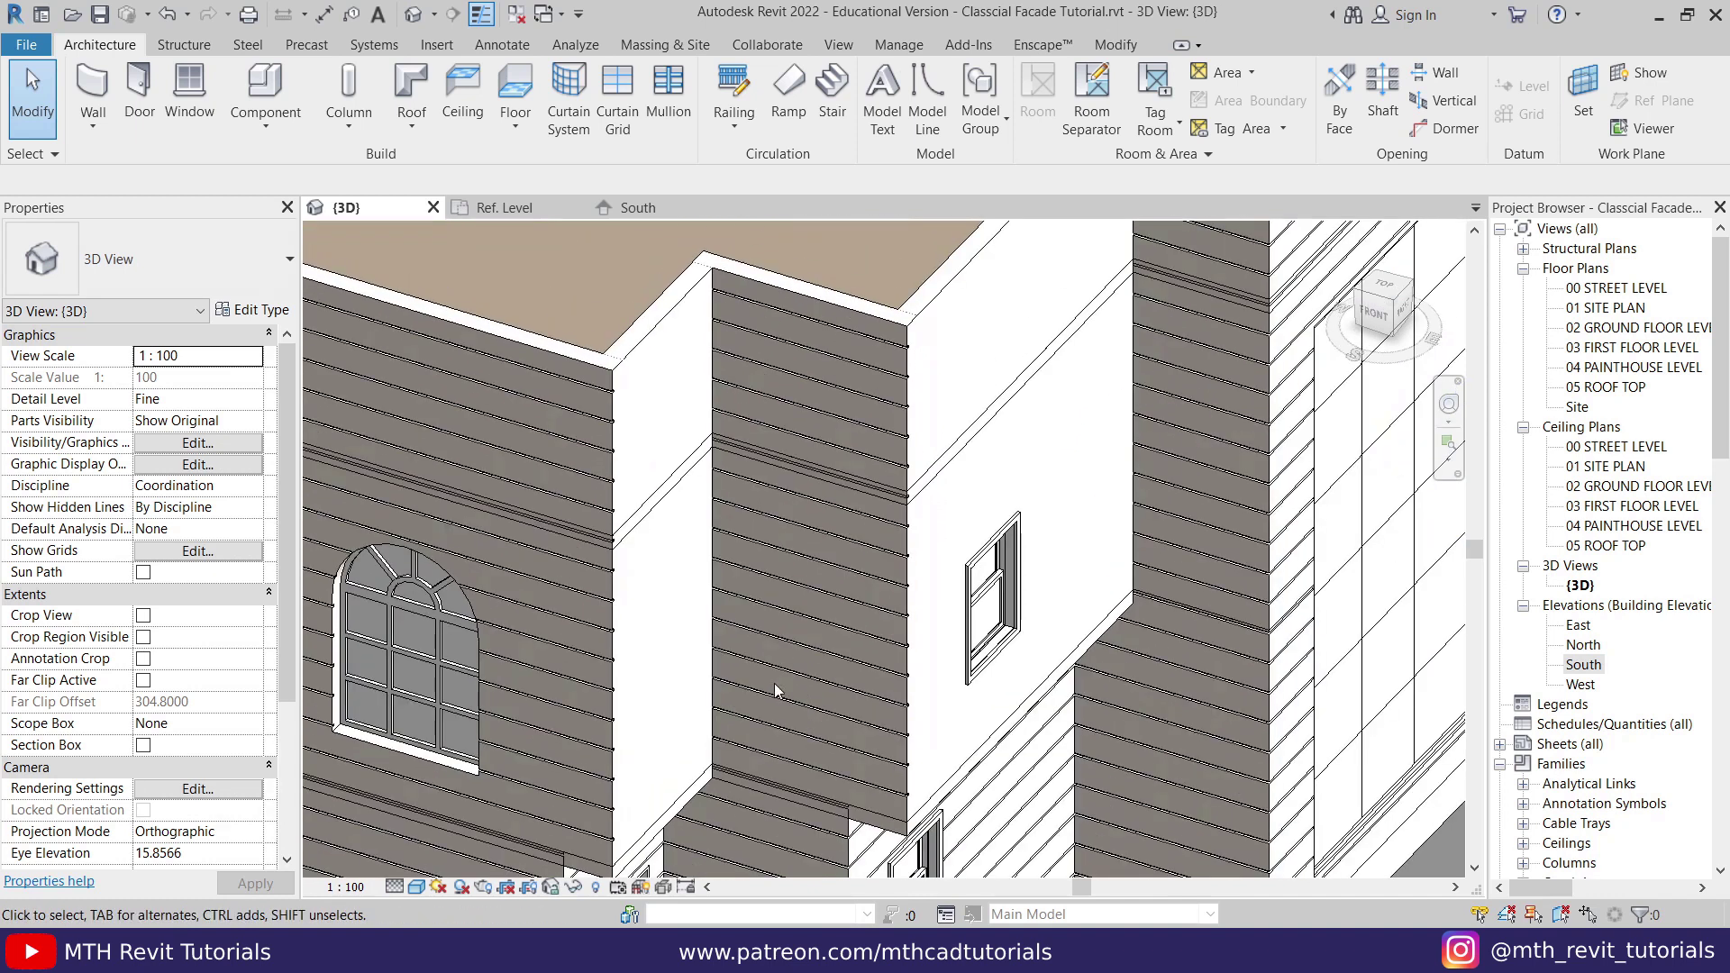
scroll(809, 617, up, 2)
scroll(809, 617, down, 2)
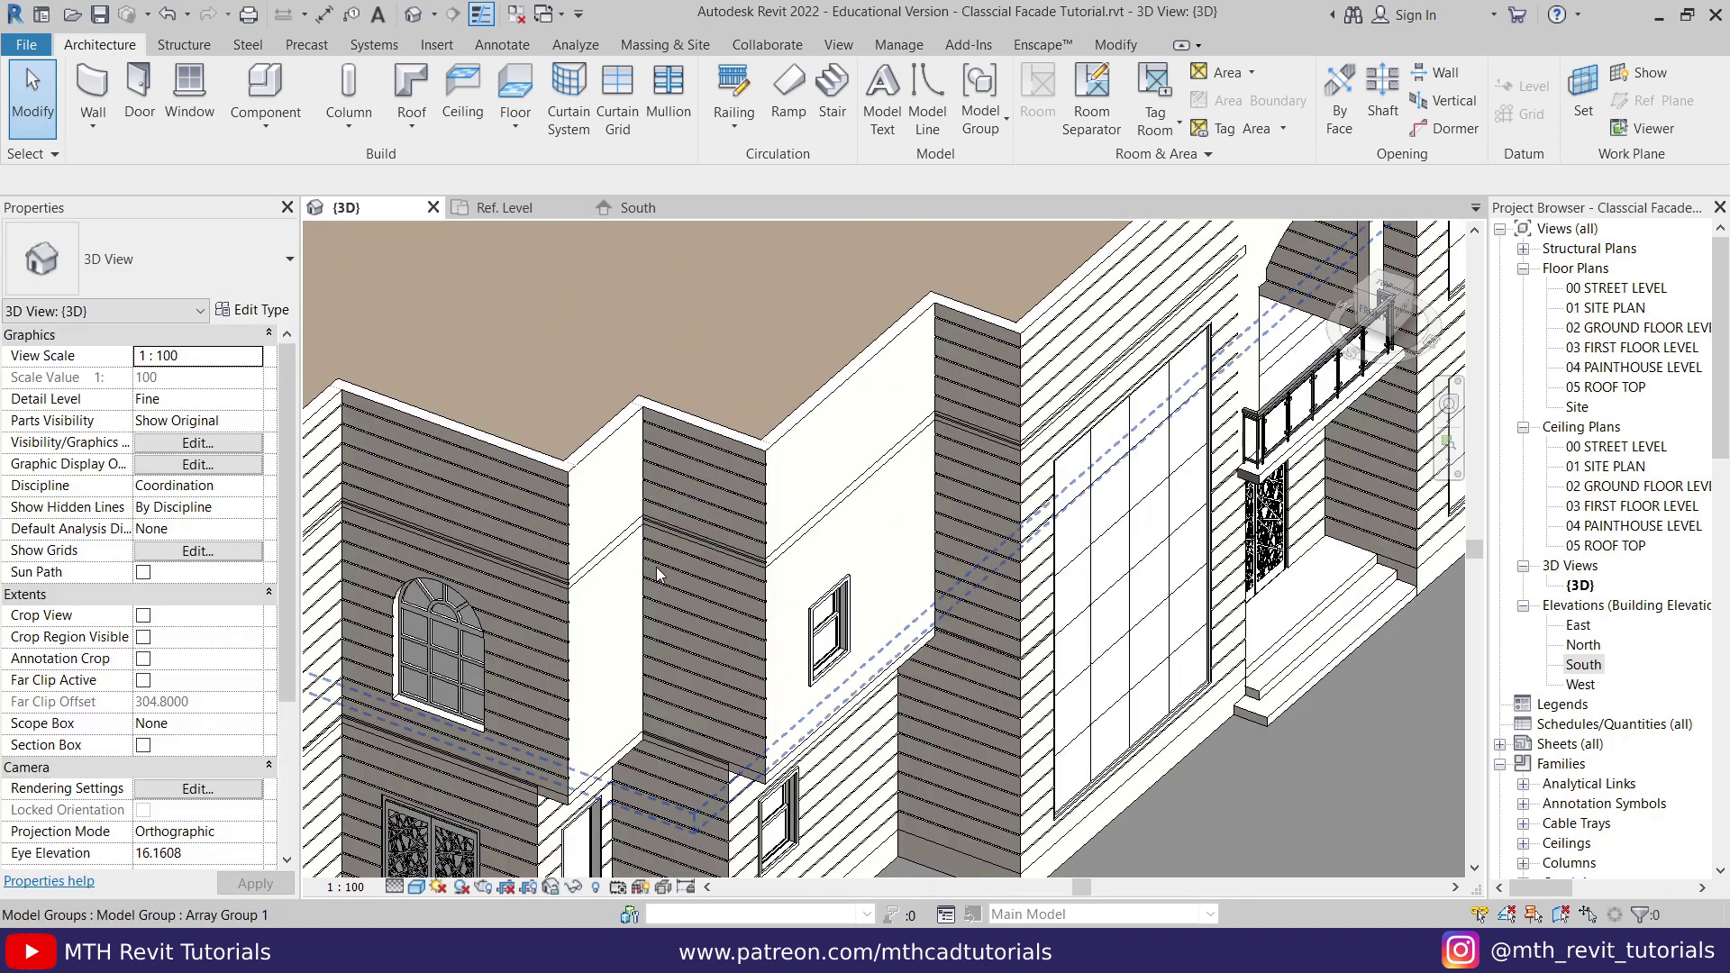
scroll(440, 742, up, 4)
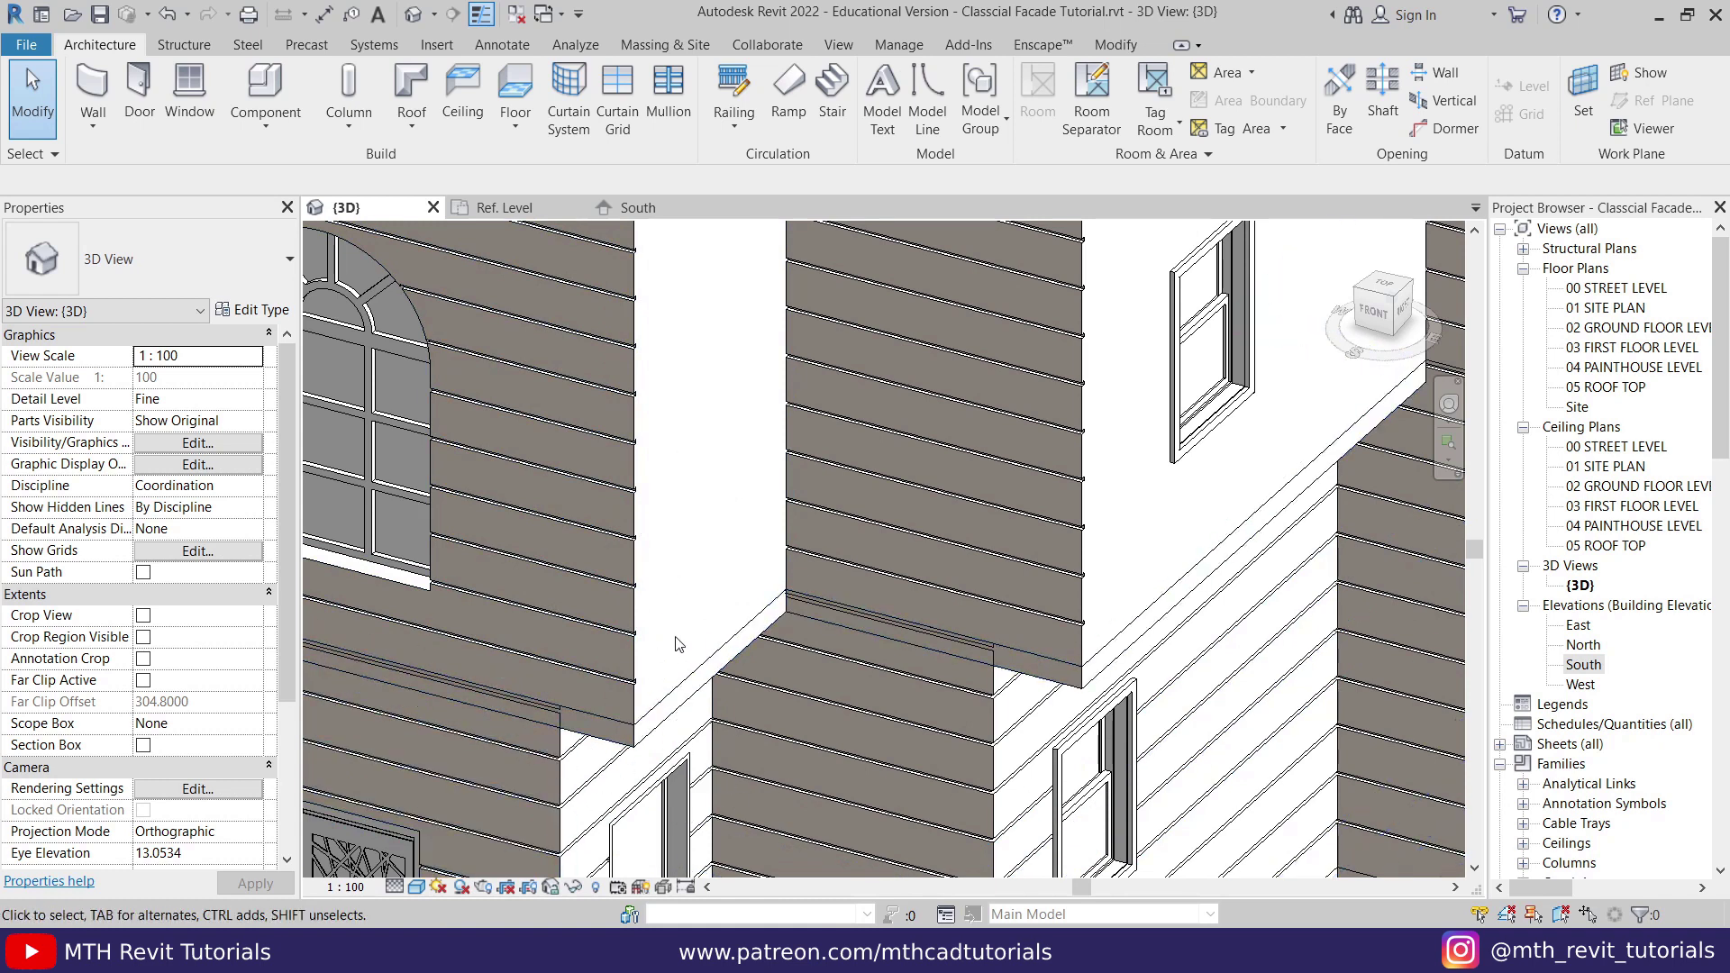
shift+middle_drag(594, 754, 686, 815)
scroll(687, 766, down, 3)
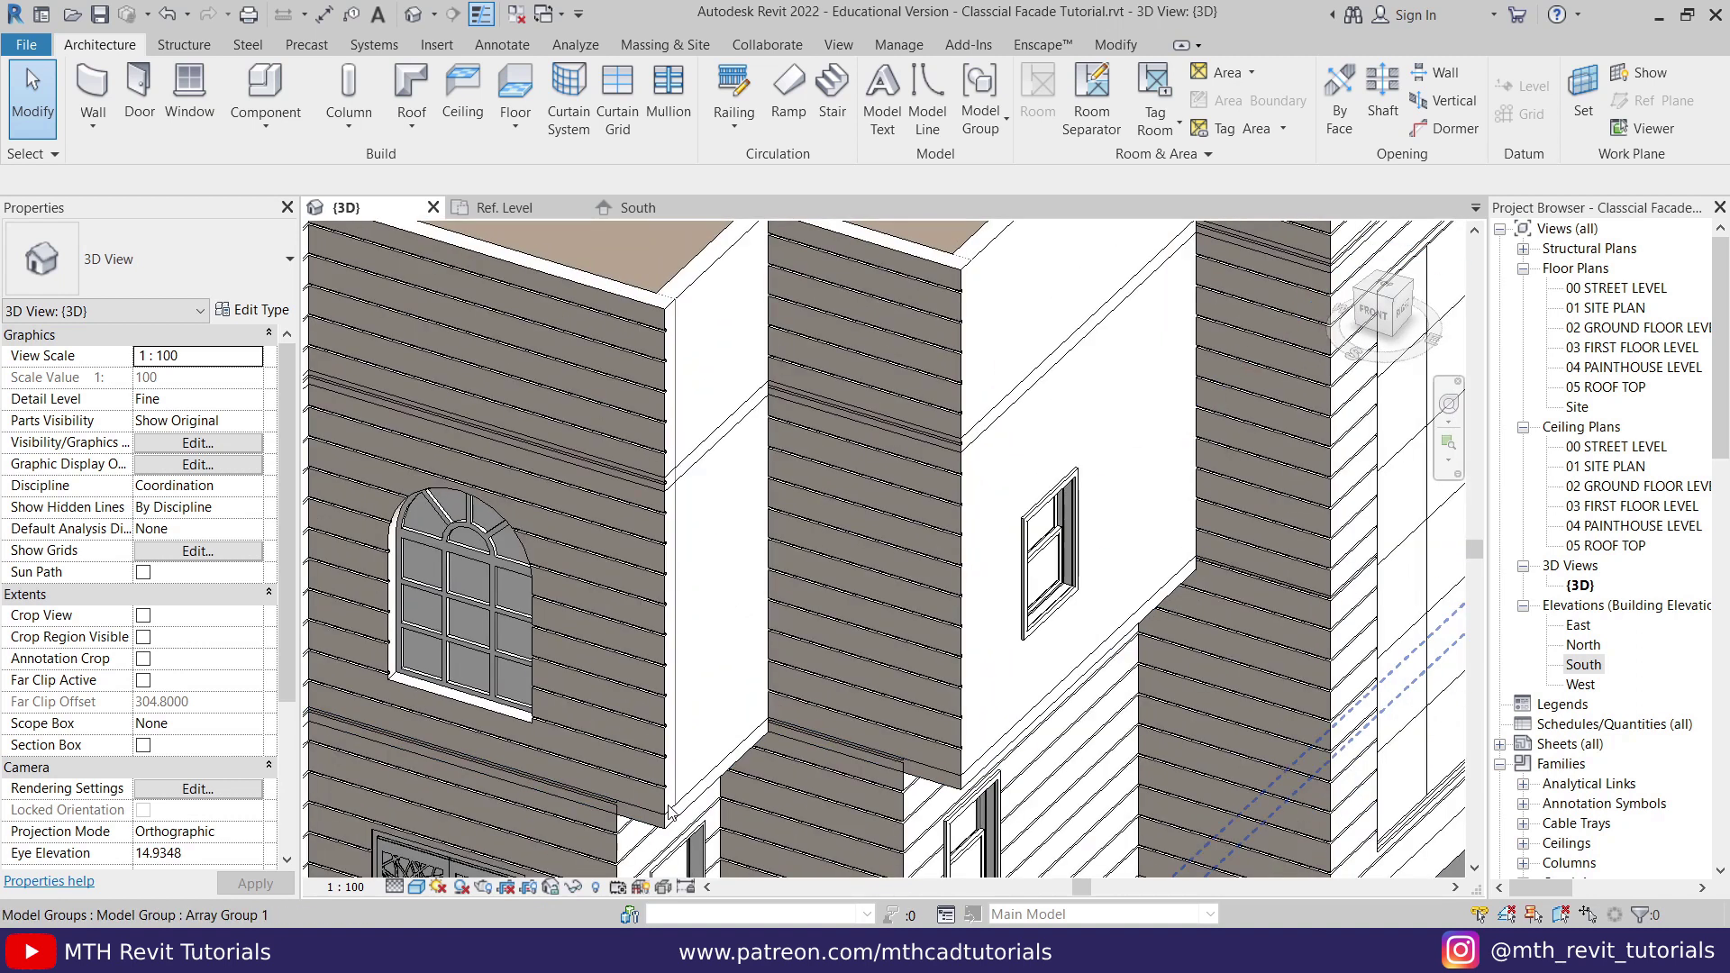
scroll(694, 687, up, 5)
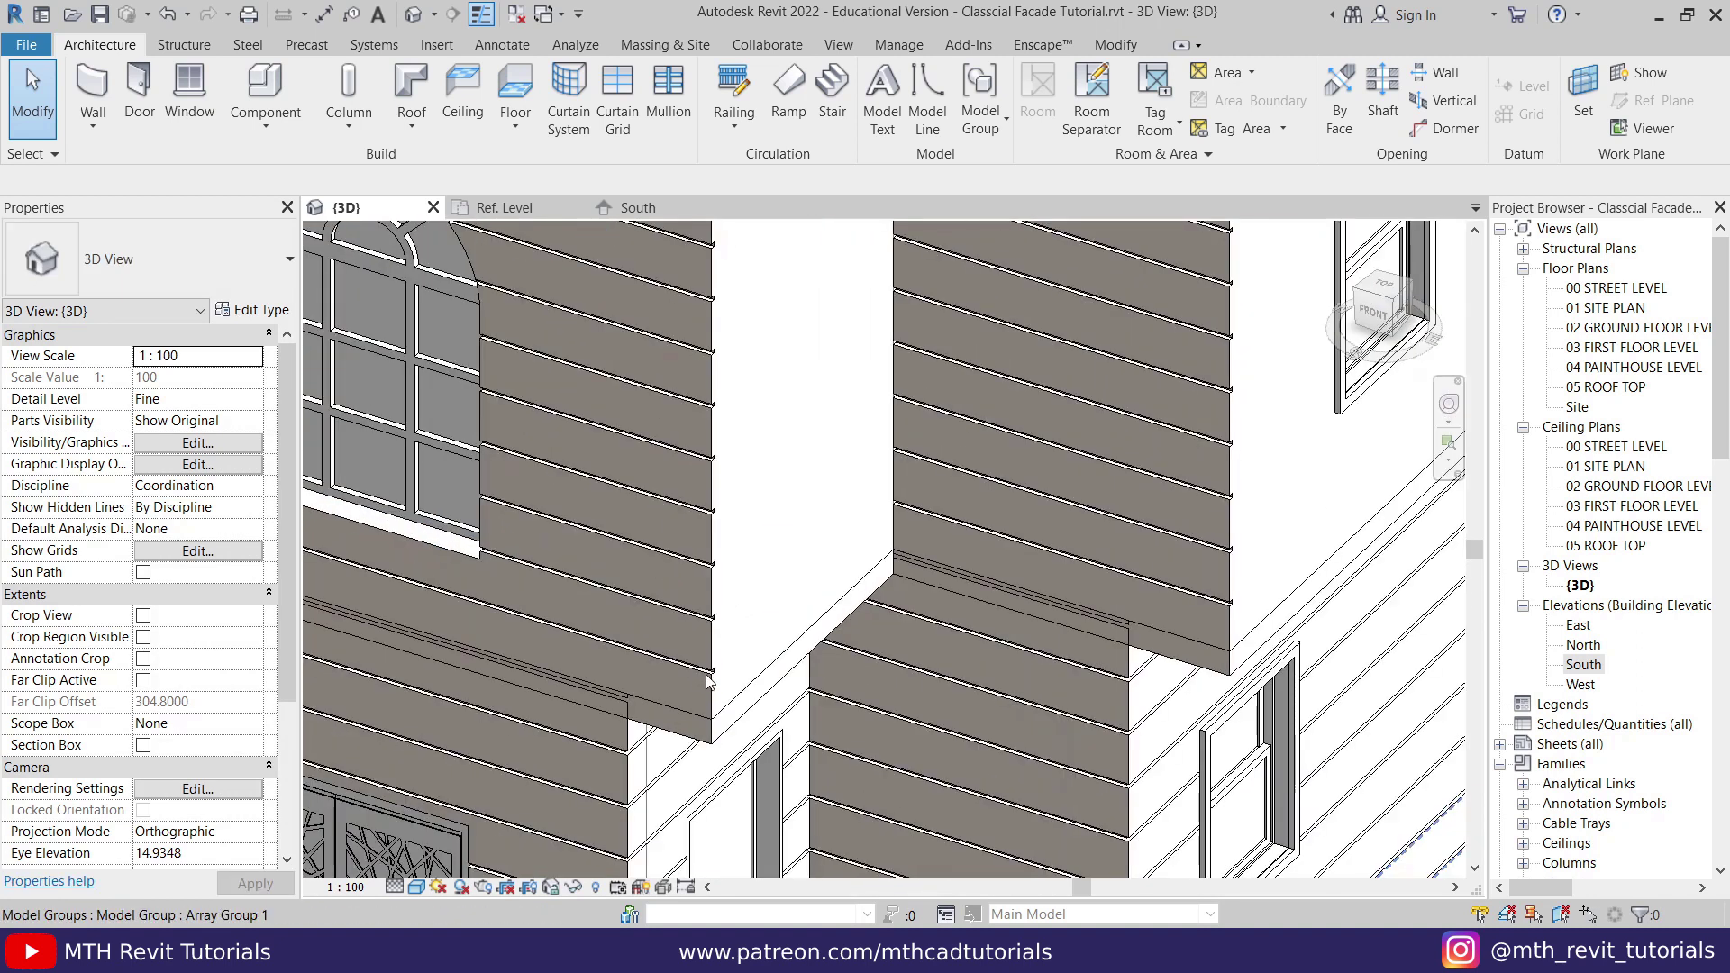
Step: Edit Array Group 1 and start the Wall: Reveal tool inside the group
click(708, 680)
click(904, 85)
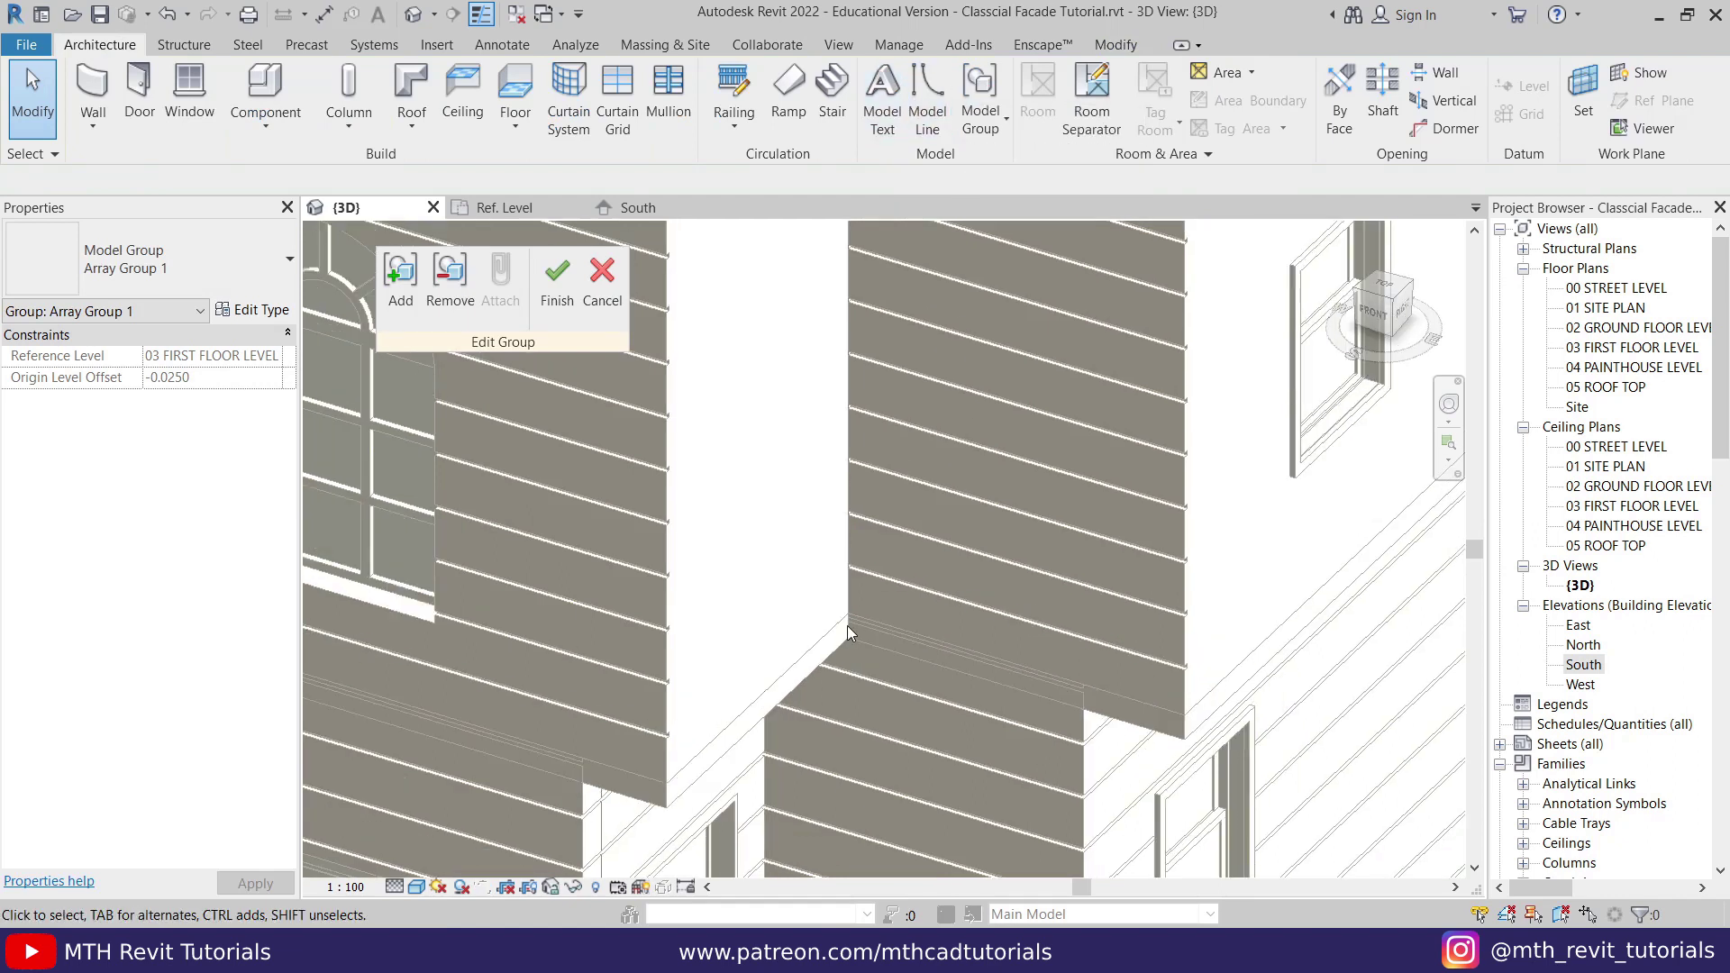
click(93, 133)
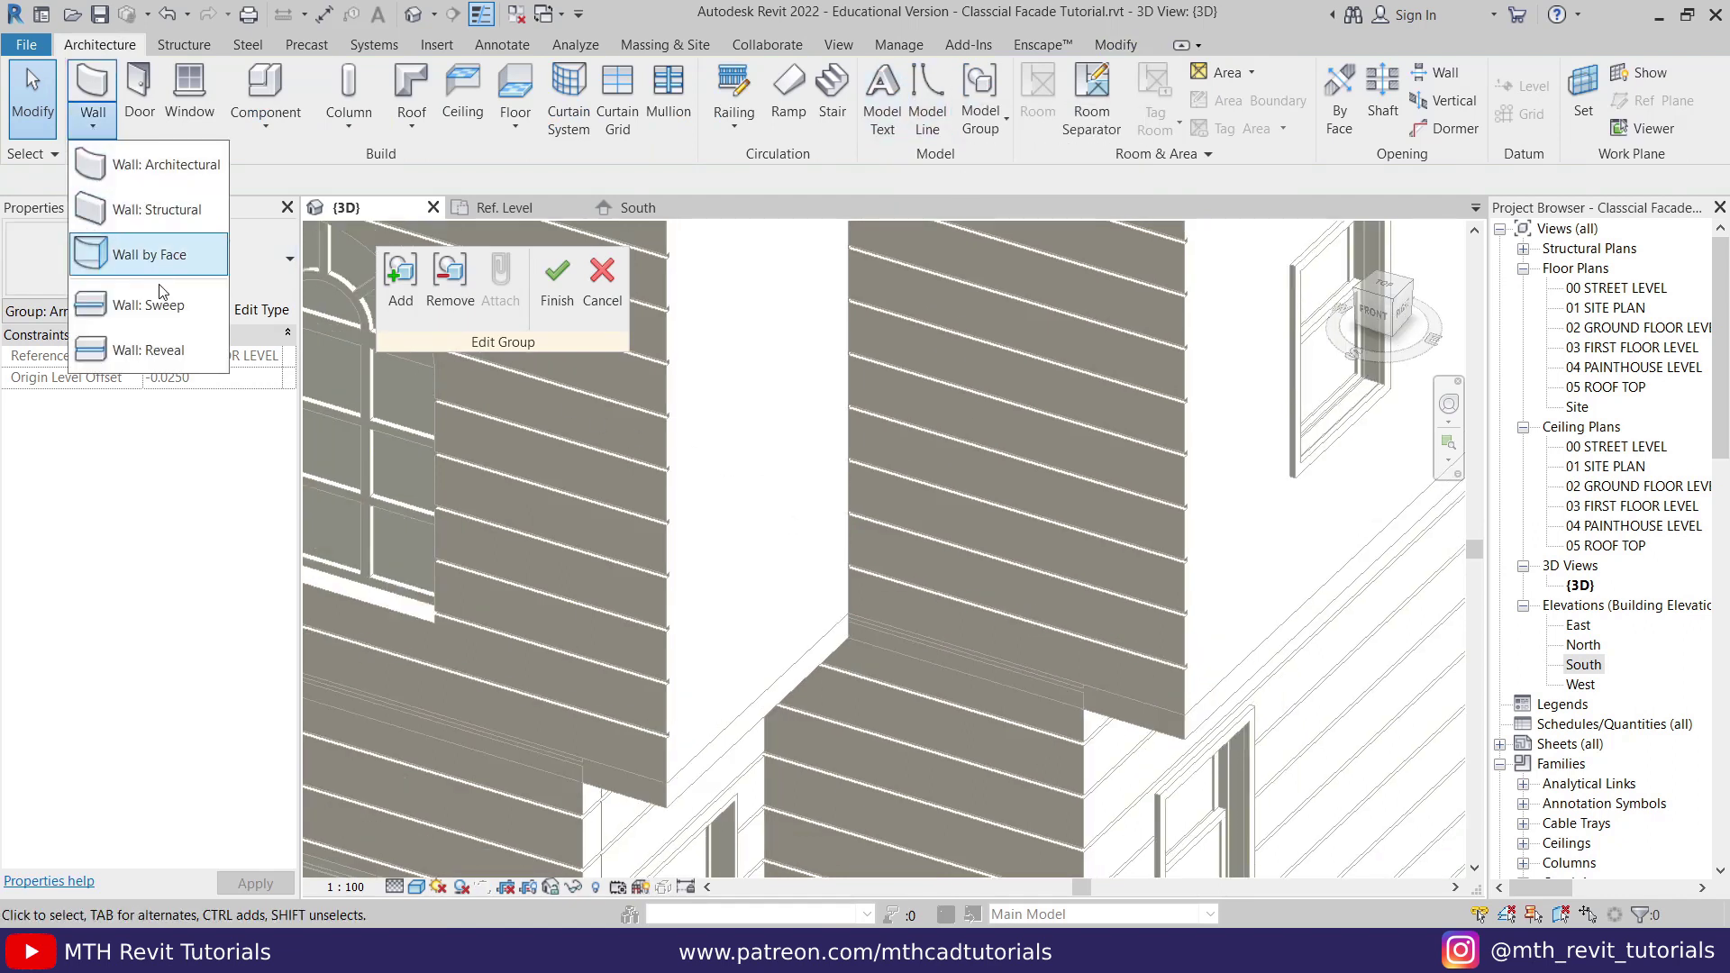
click(173, 353)
Step: Orbit around the house's left side and back, returning to the front entrance
scroll(781, 694, up, 2)
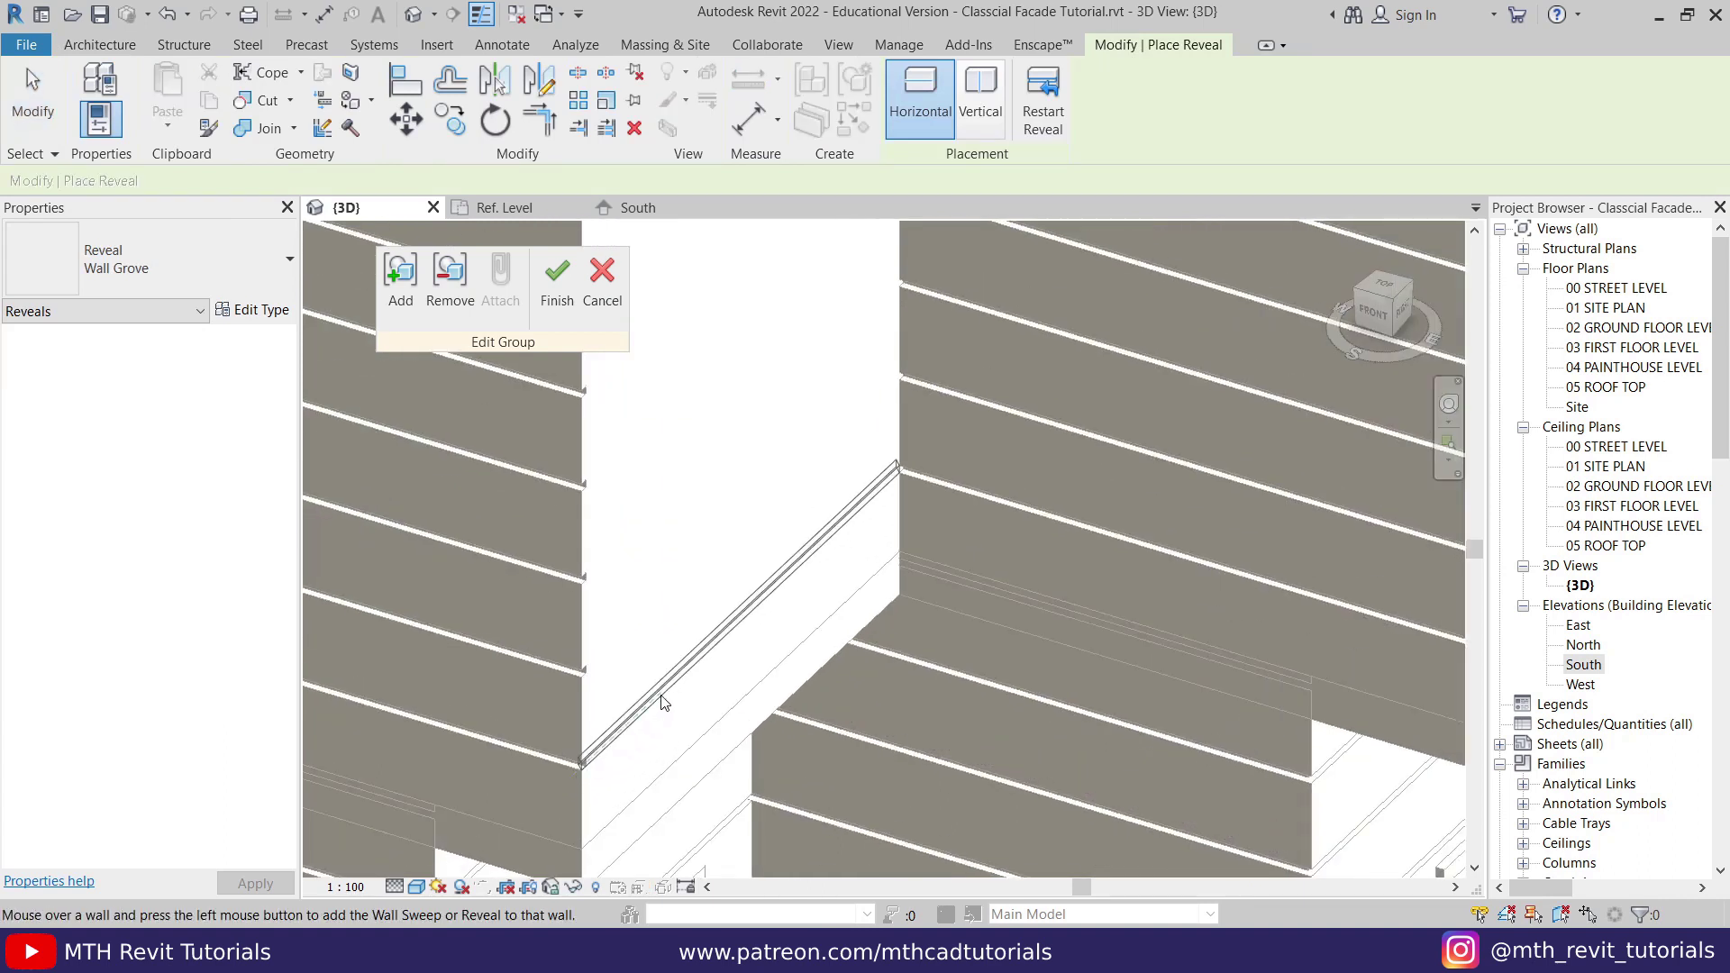
scroll(598, 637, down, 3)
scroll(1012, 630, up, 4)
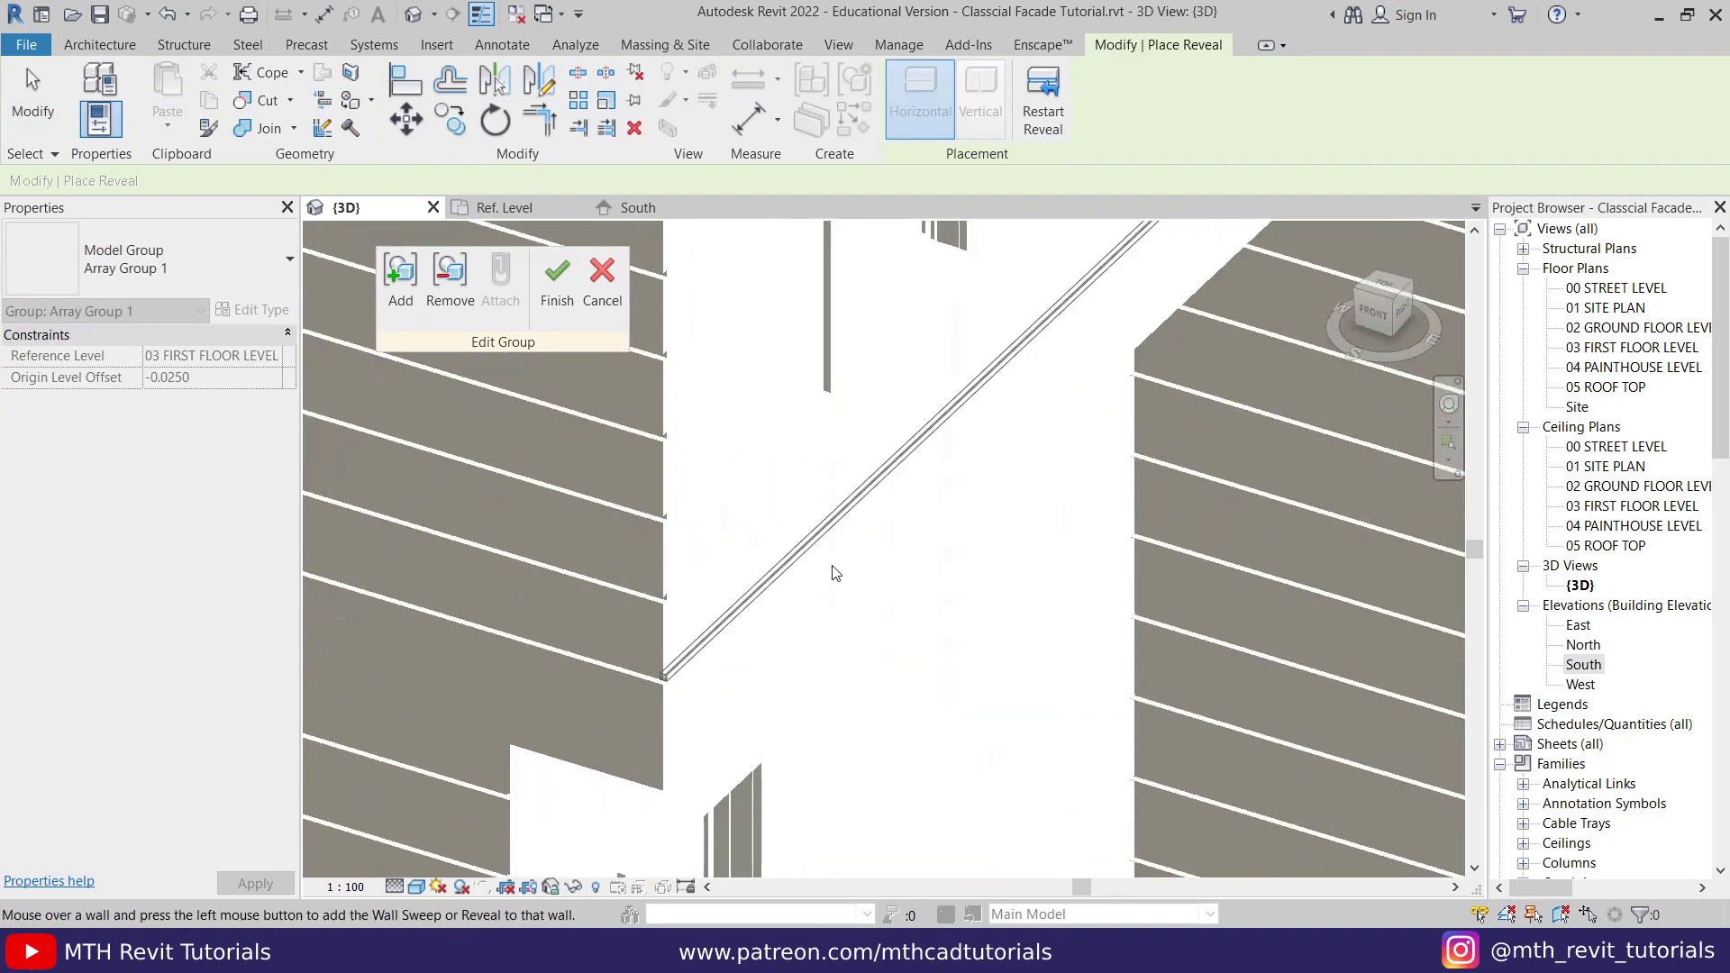
scroll(850, 548, down, 4)
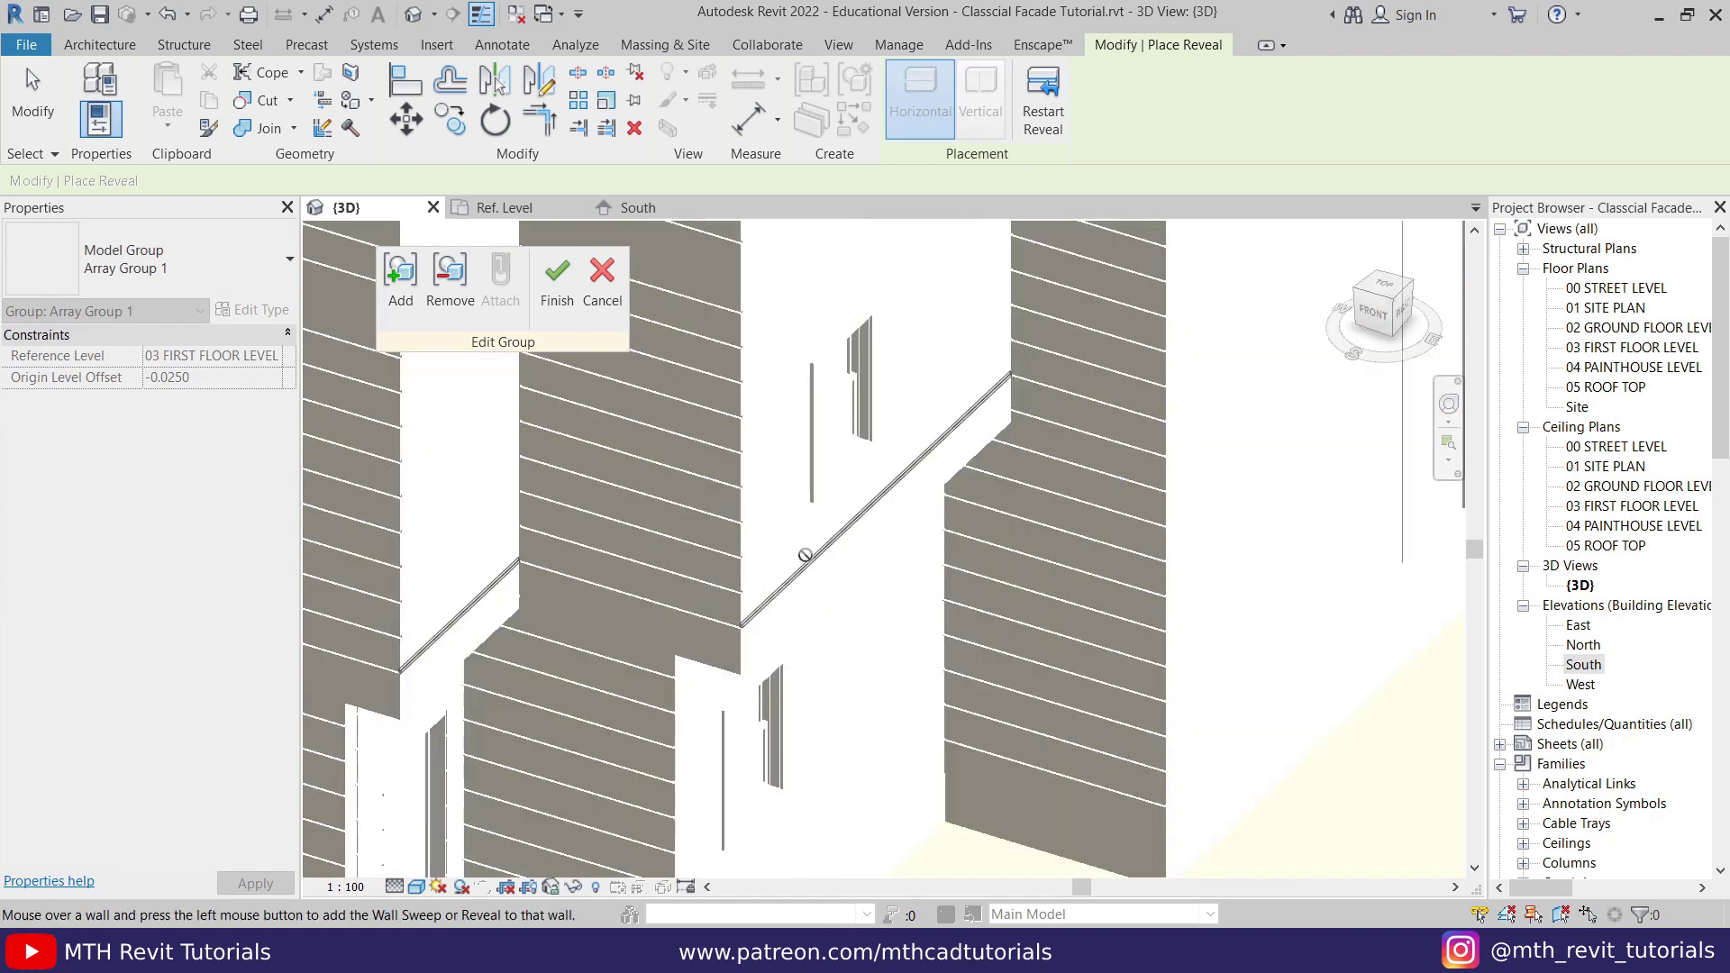
shift+middle_drag(836, 515, 870, 728)
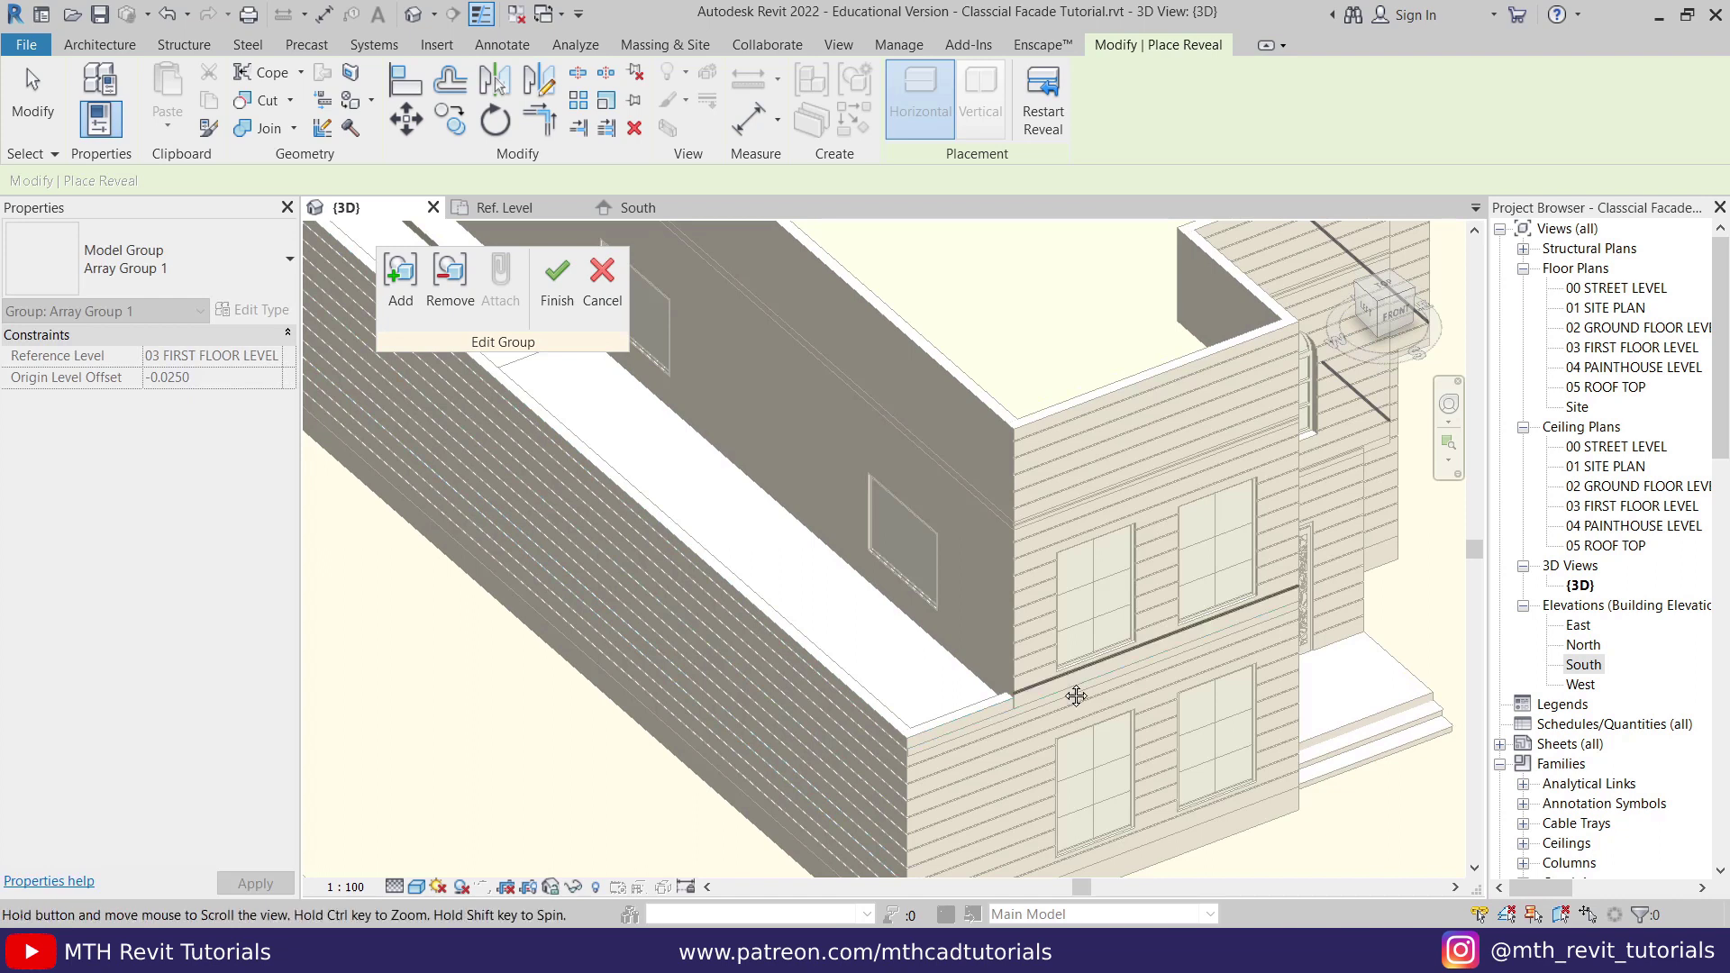
scroll(854, 695, up, 5)
shift+middle_drag(838, 664, 576, 540)
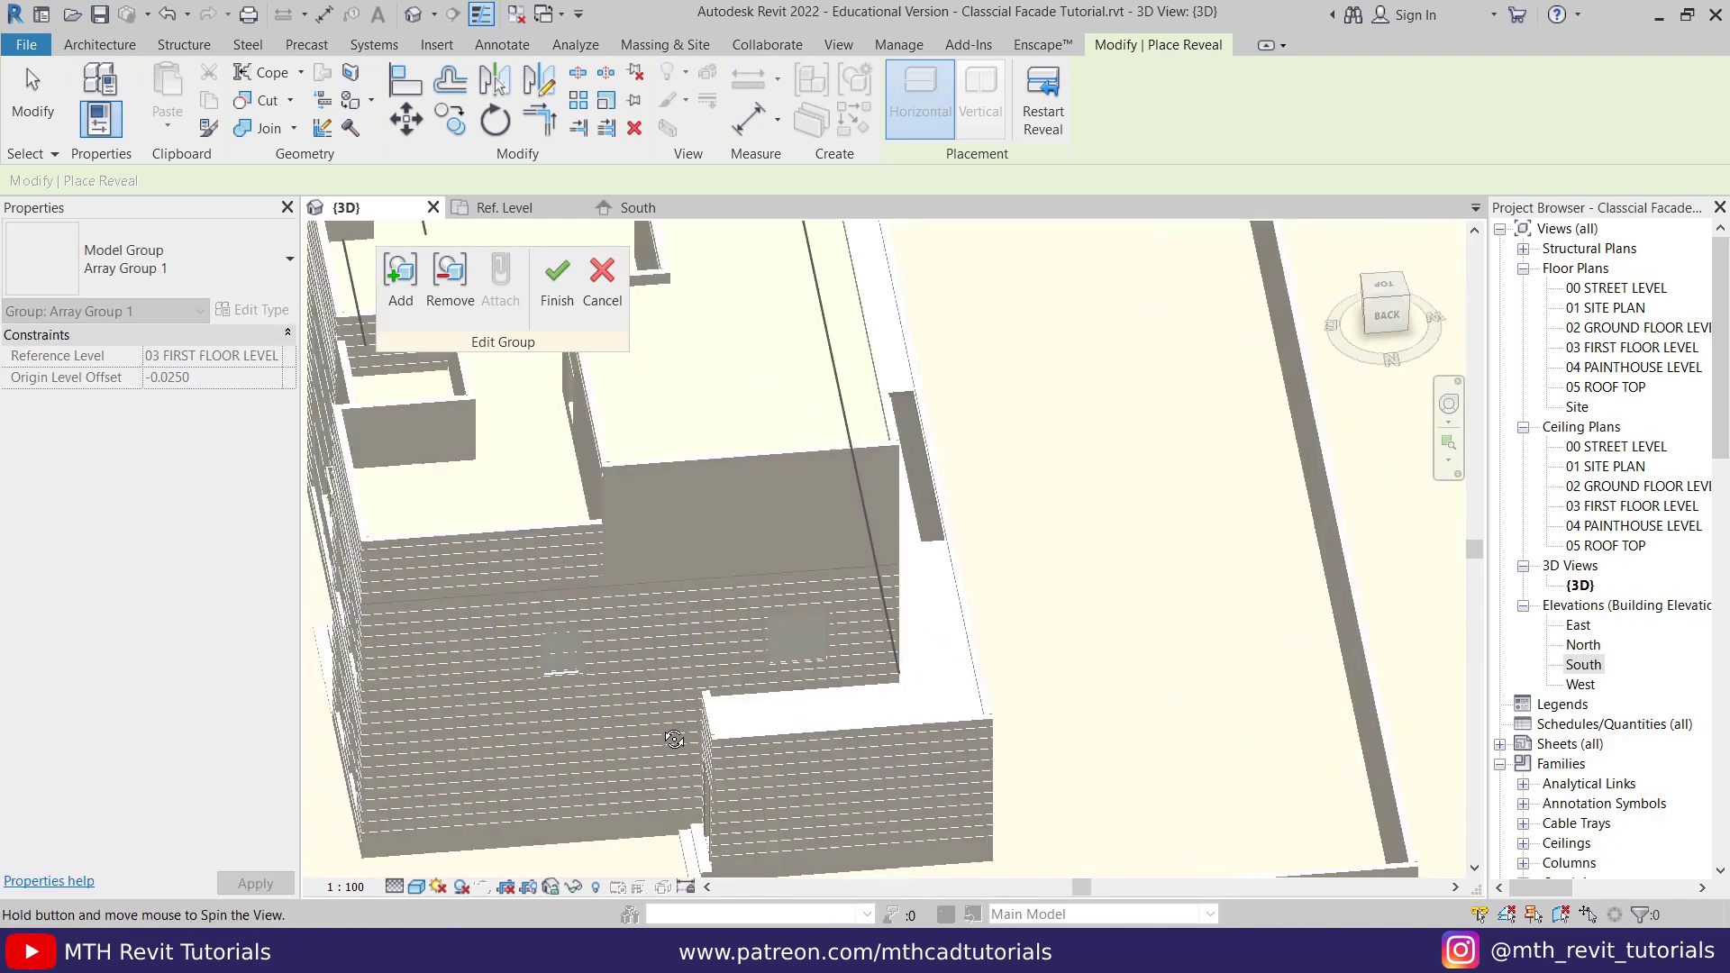
scroll(540, 513, up, 4)
scroll(649, 559, up, 3)
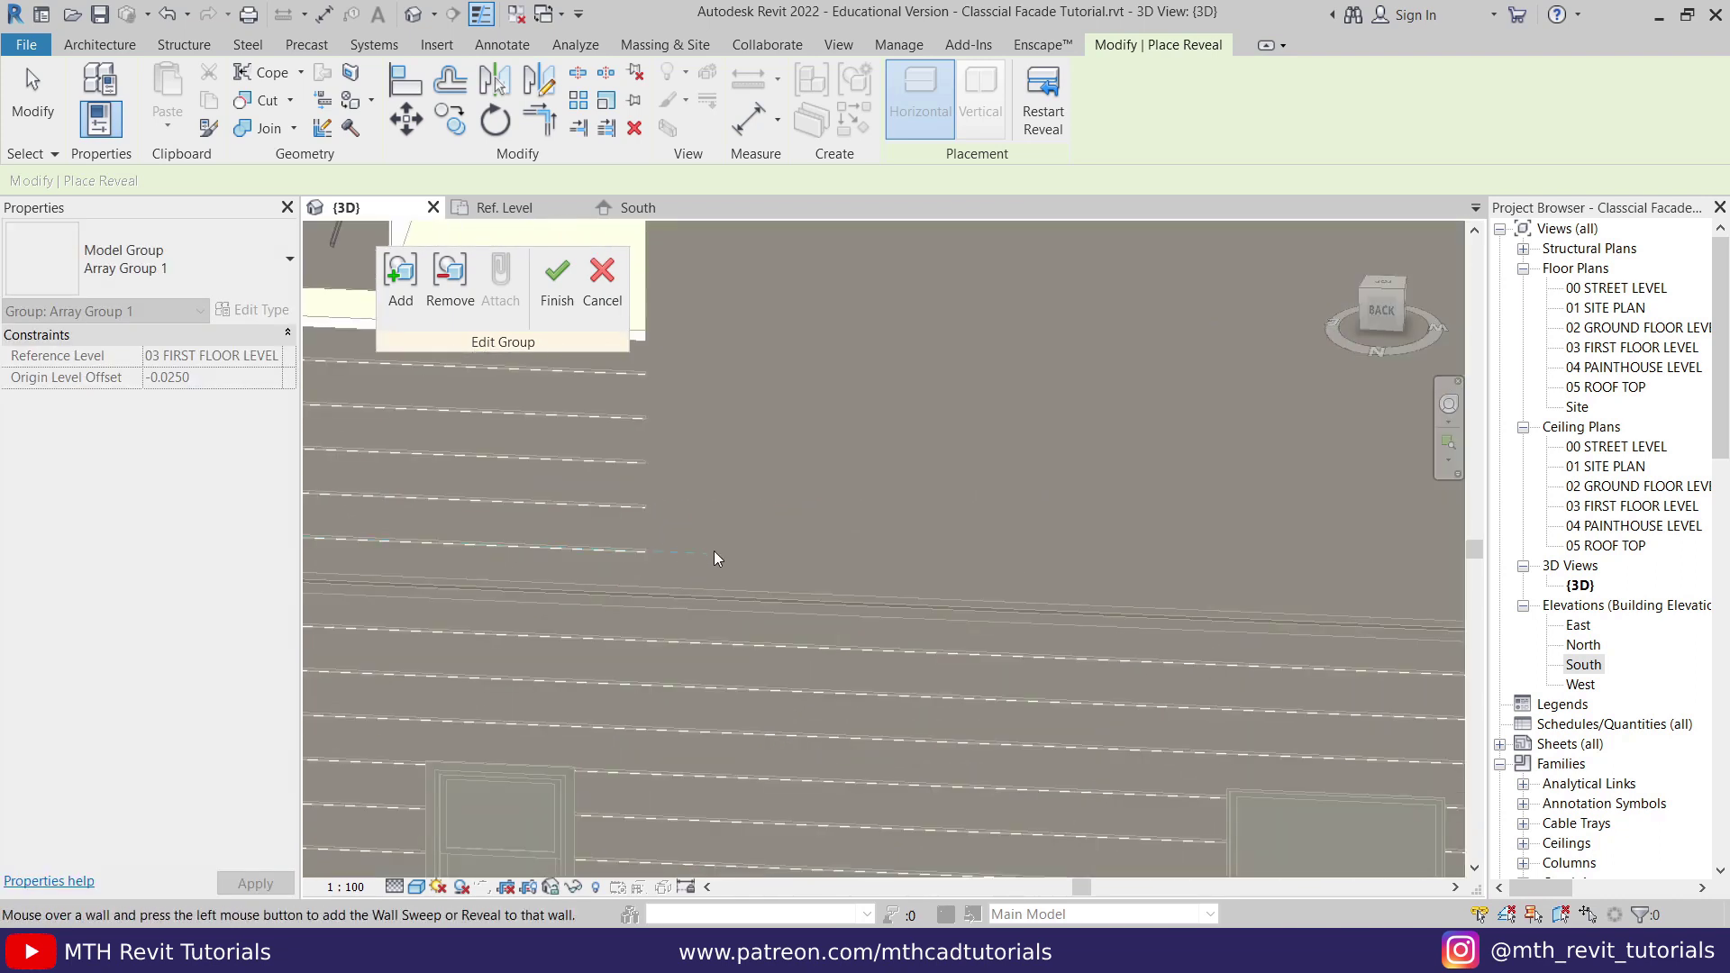
scroll(717, 558, down, 5)
shift+middle_drag(718, 558, 811, 703)
scroll(865, 712, up, 5)
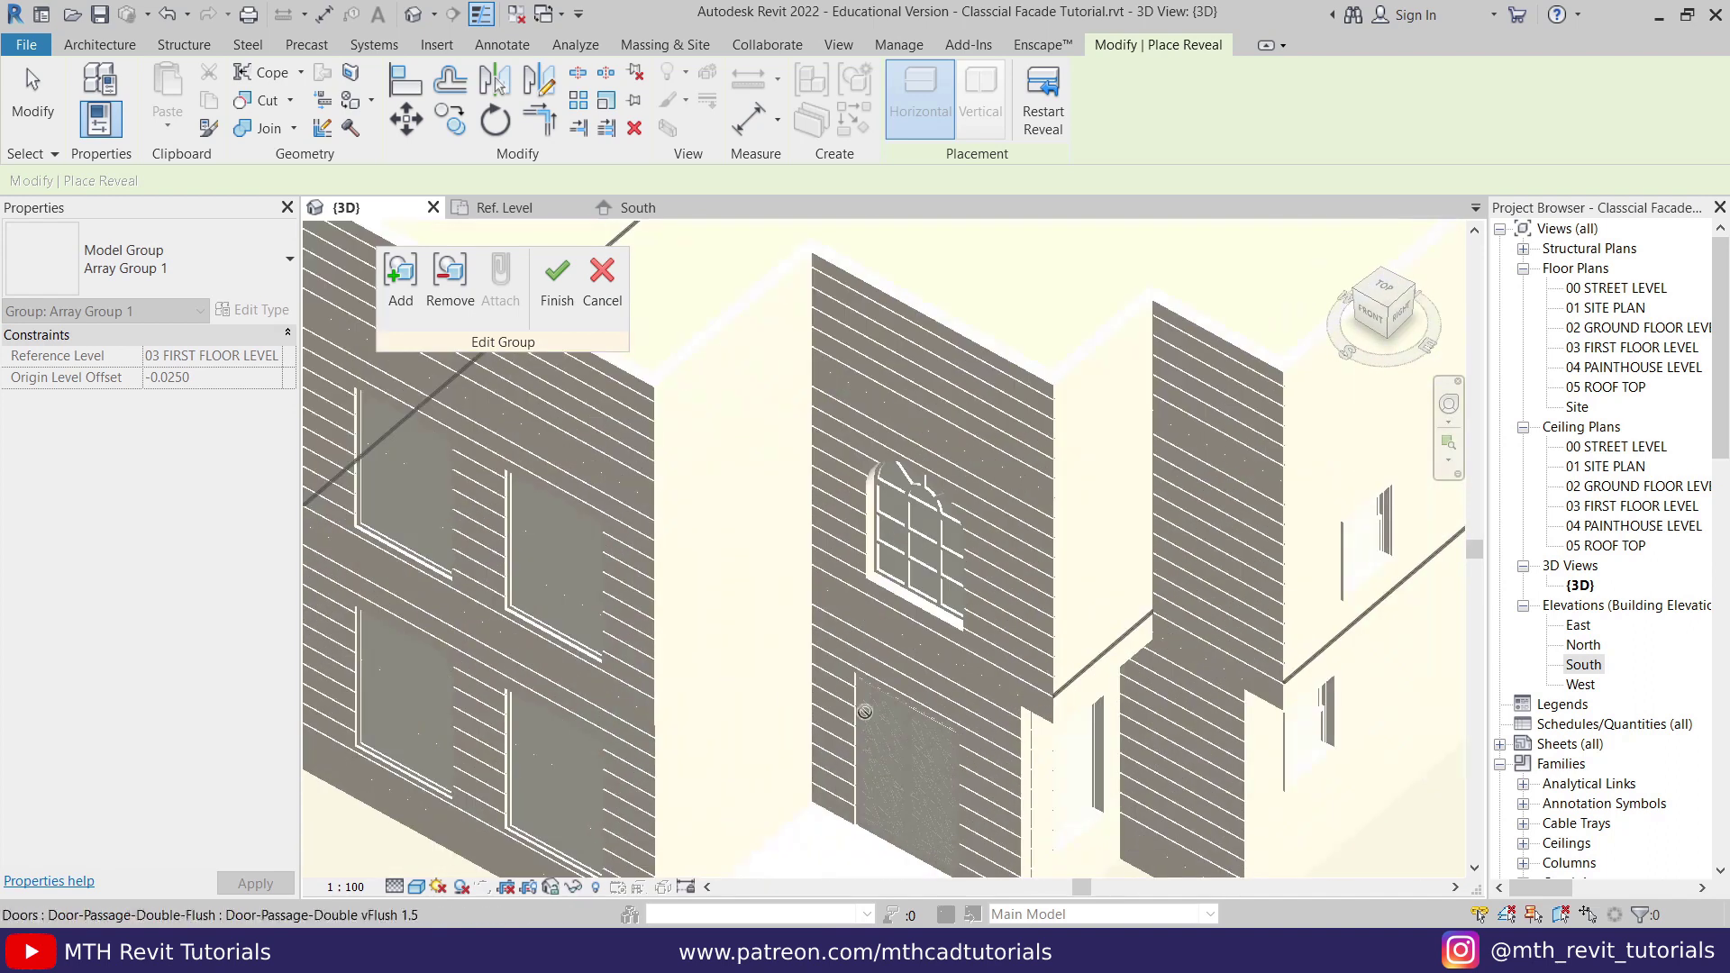
scroll(864, 712, down, 3)
scroll(640, 577, up, 4)
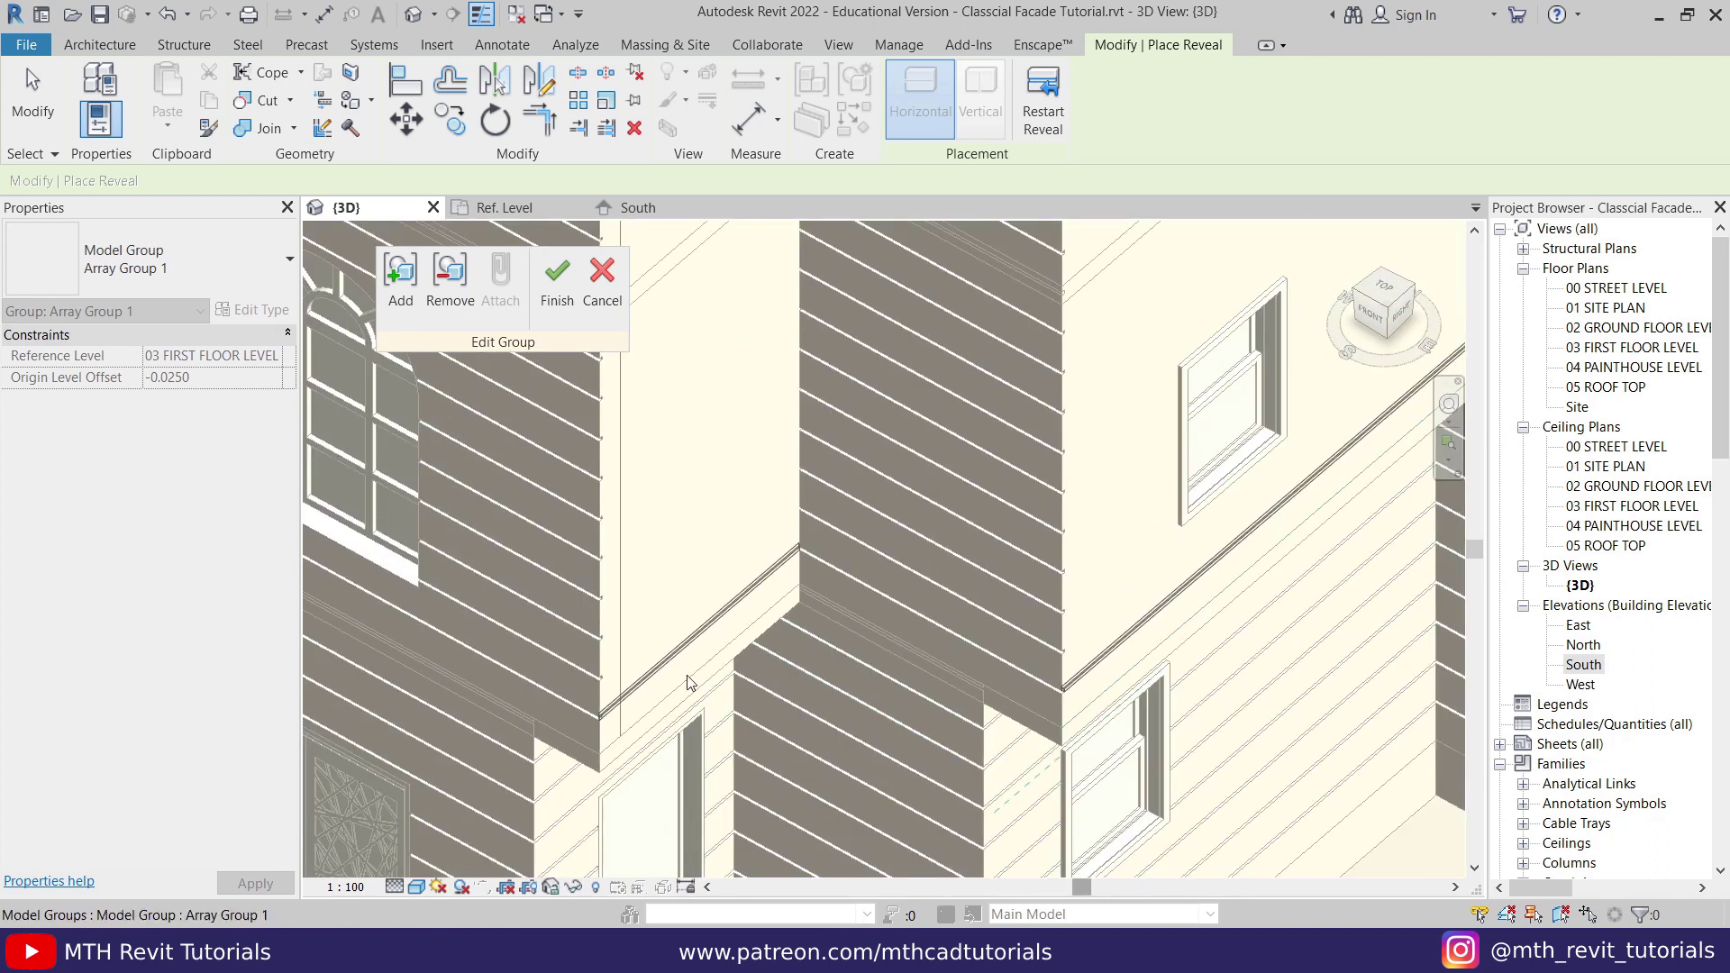
Step: Finish Array Group 1 so all 26 instances keep the reveal grooves, then view the entrance door
click(568, 276)
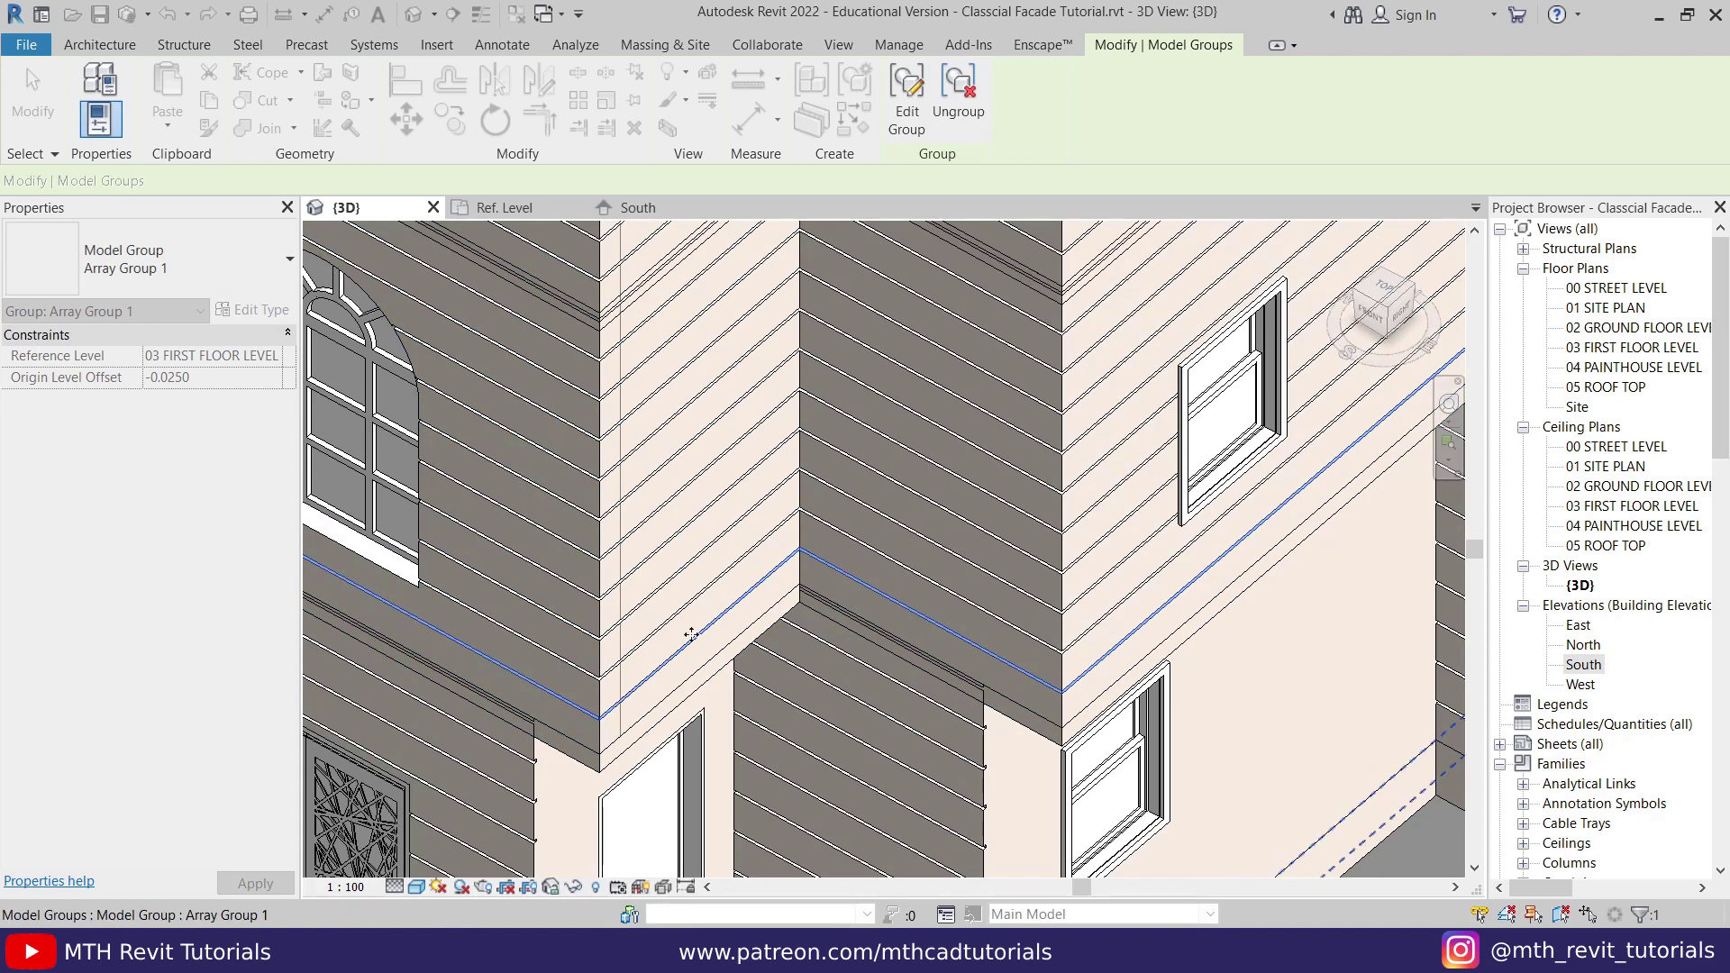
key(Escape)
scroll(667, 667, down, 5)
mouse_move(667, 666)
shift+middle_down()
mouse_move(935, 754)
mouse_move(905, 731)
mouse_move(630, 684)
shift+middle_up()
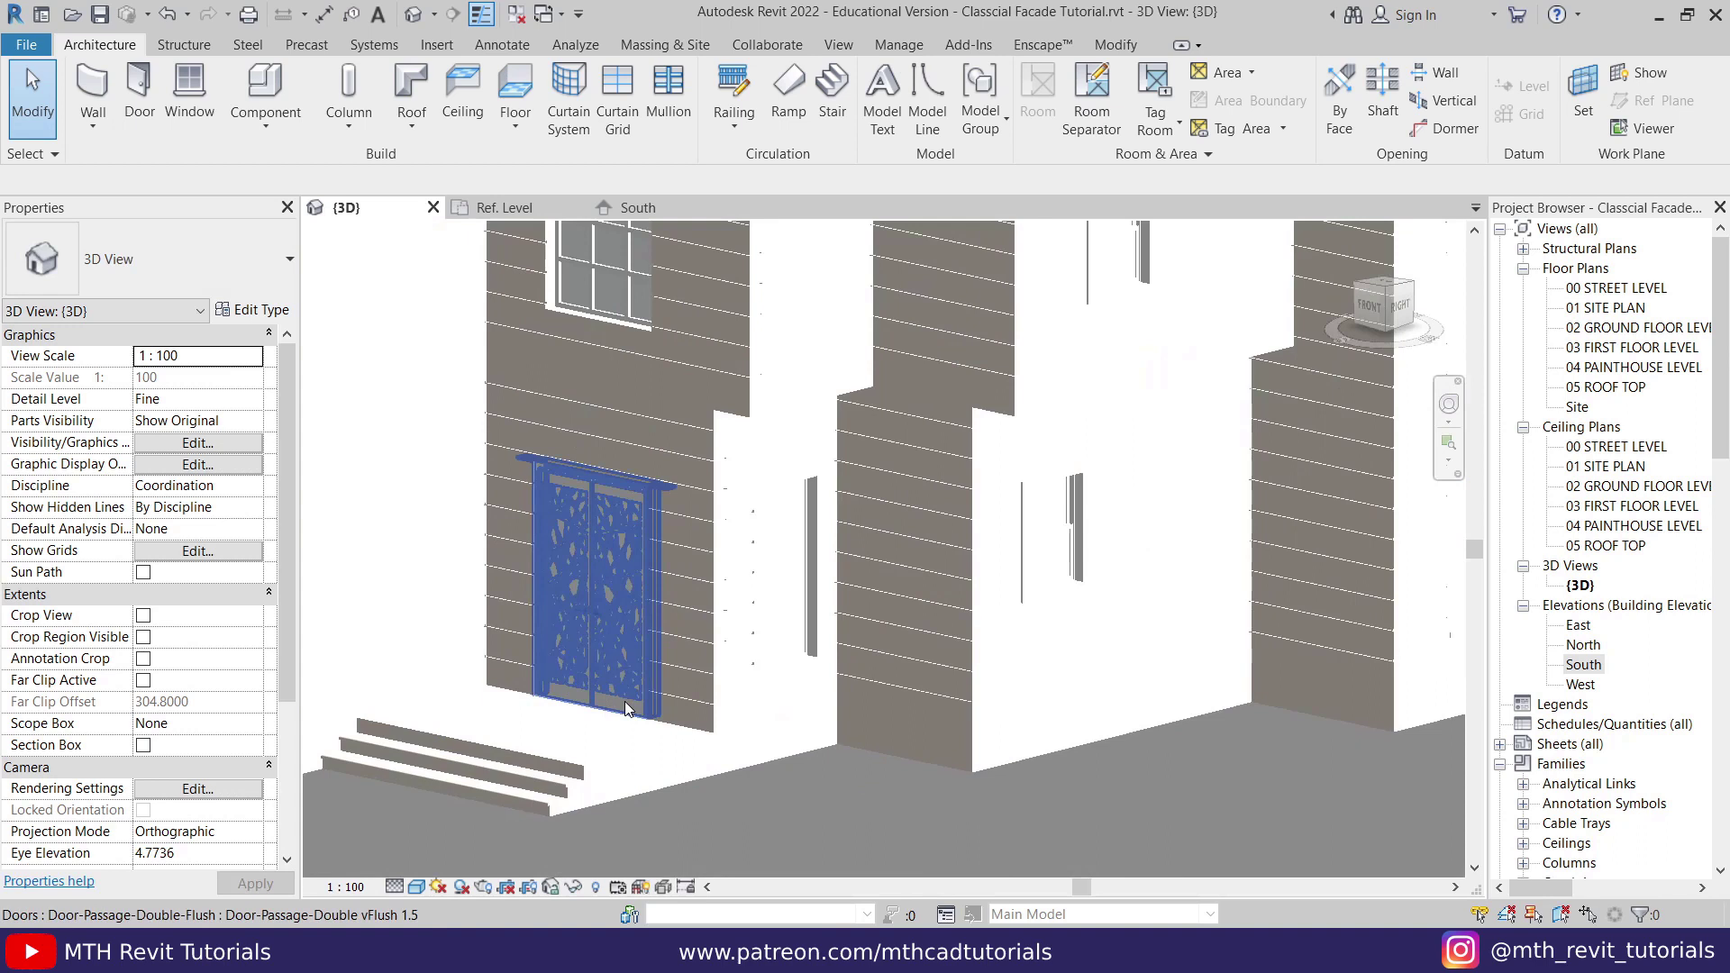
middle_drag(414, 666, 529, 668)
scroll(529, 669, up, 2)
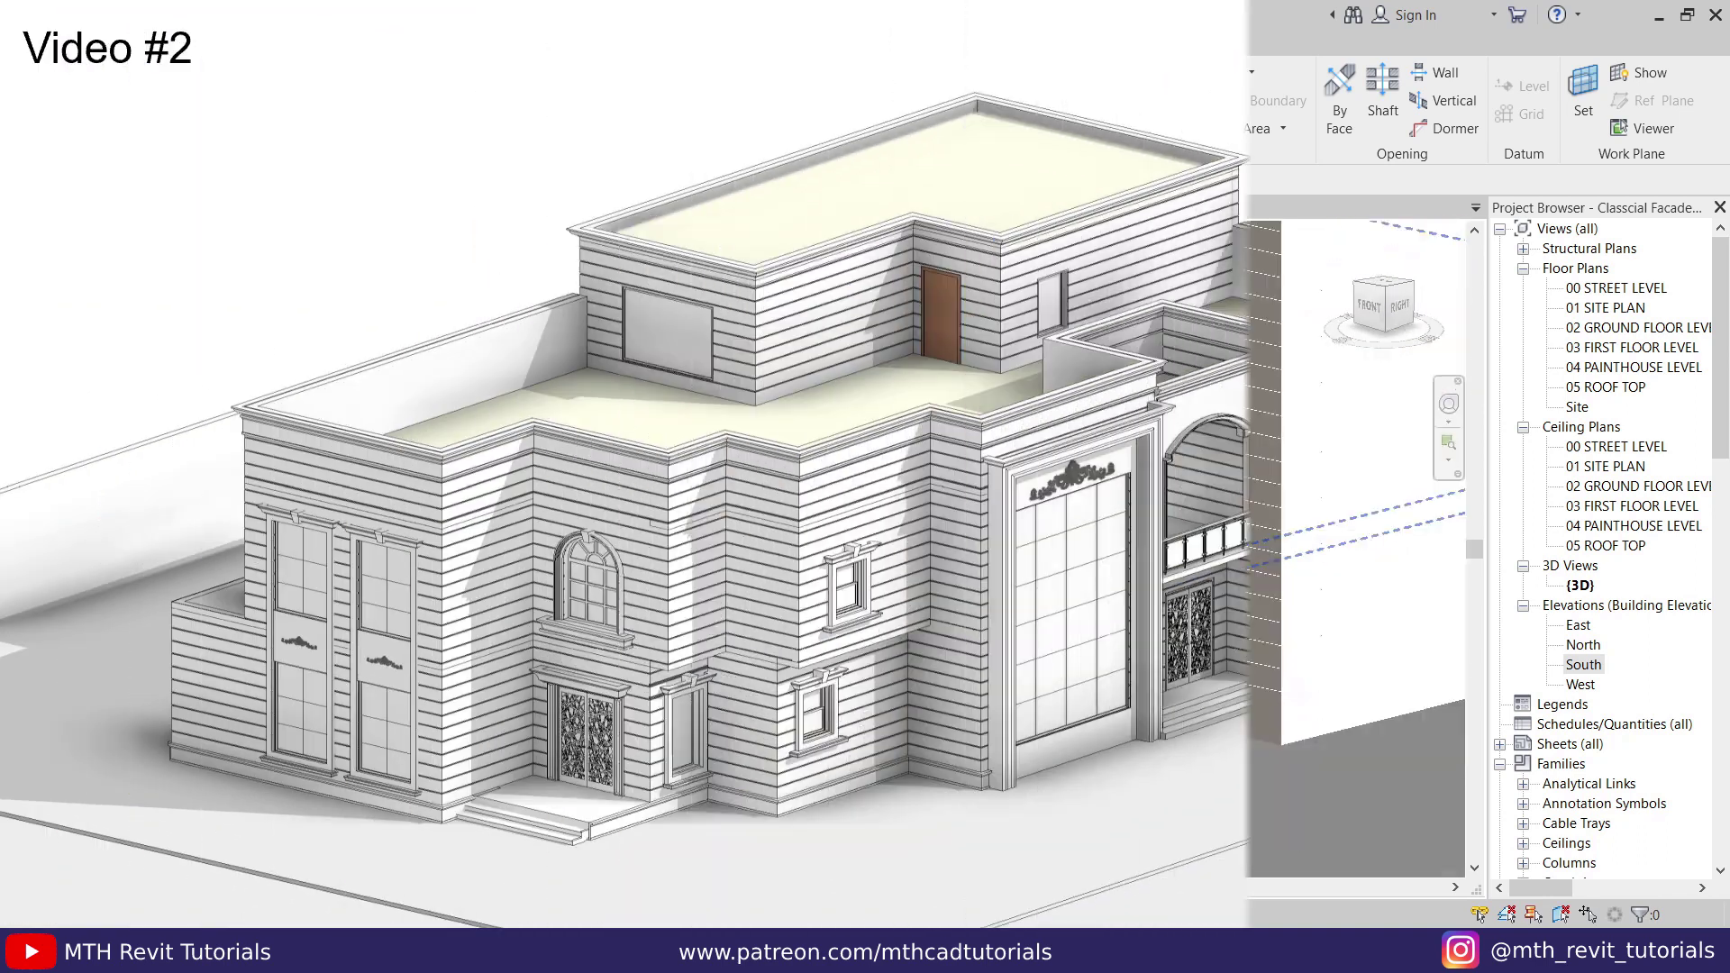